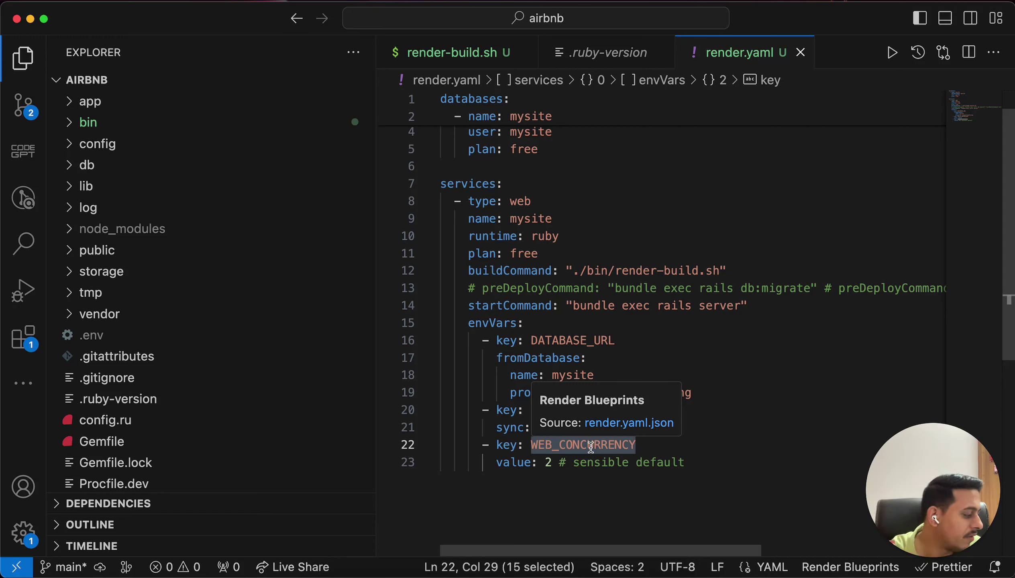
# Finish render.yaml with a trailing blank line after the last environment variable entry
pyautogui.hotkey('ctrl', '-')
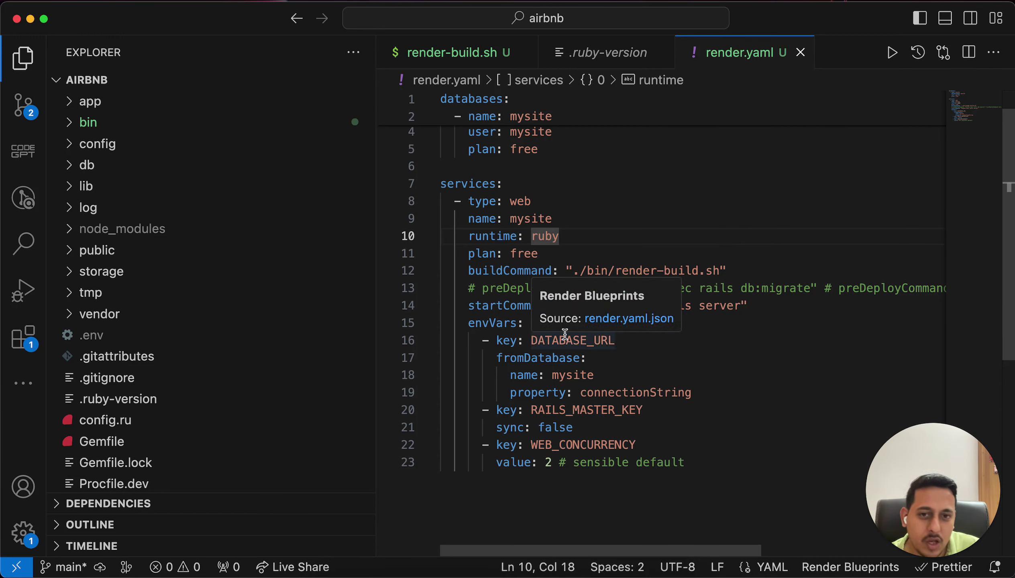
pyautogui.click(748, 464)
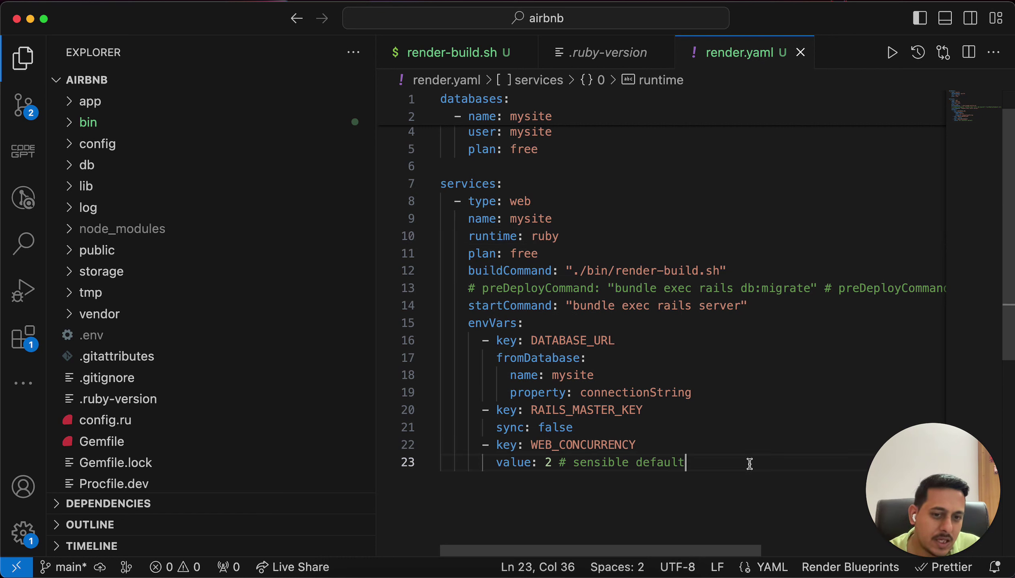
pyautogui.press('Return')
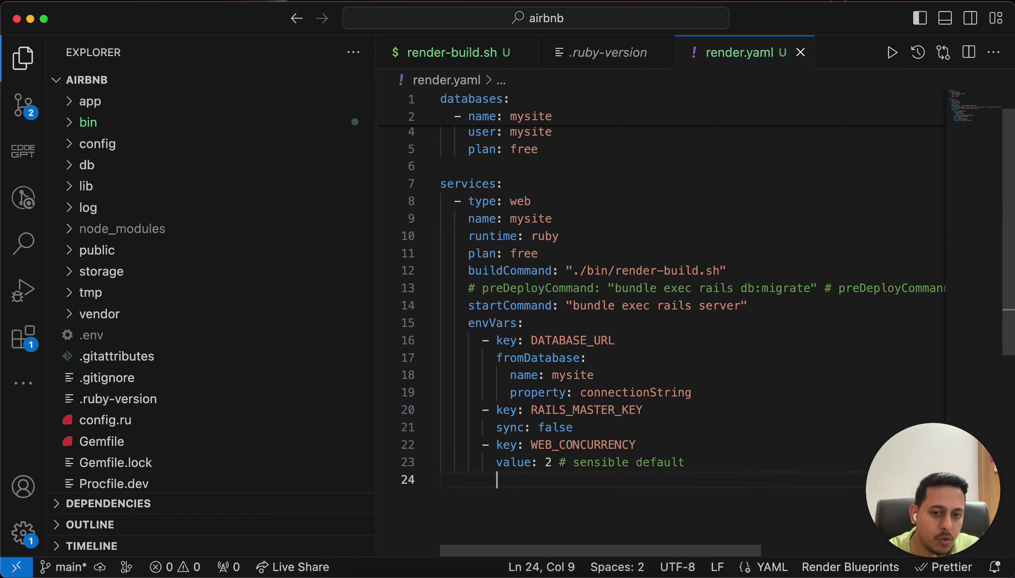
pyautogui.press('super+Tab')
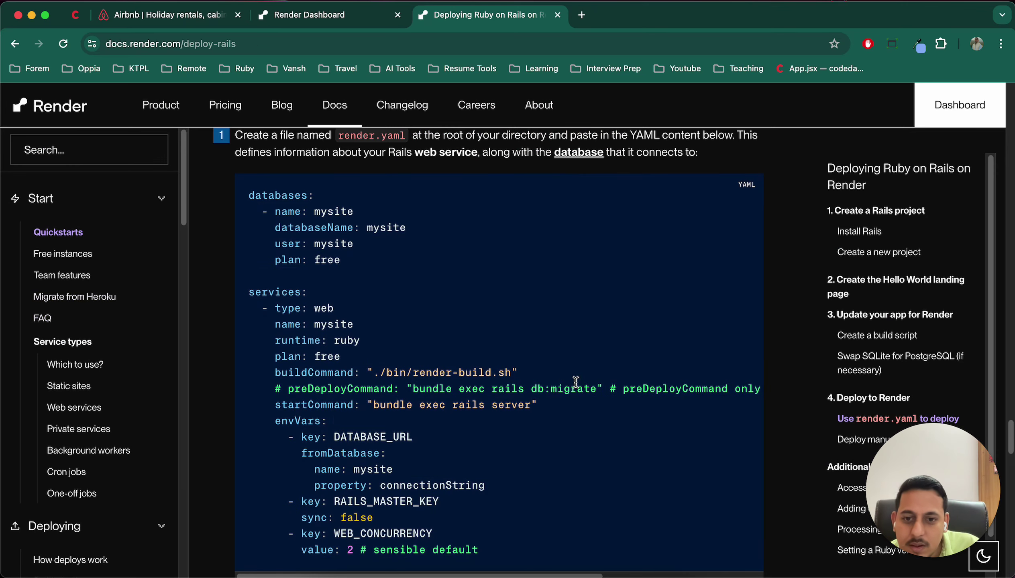
# Cross-check the WEB_CONCURRENCY key in render.yaml against the guide and open the Render Dashboard
pyautogui.scroll(-10, 576, 382)
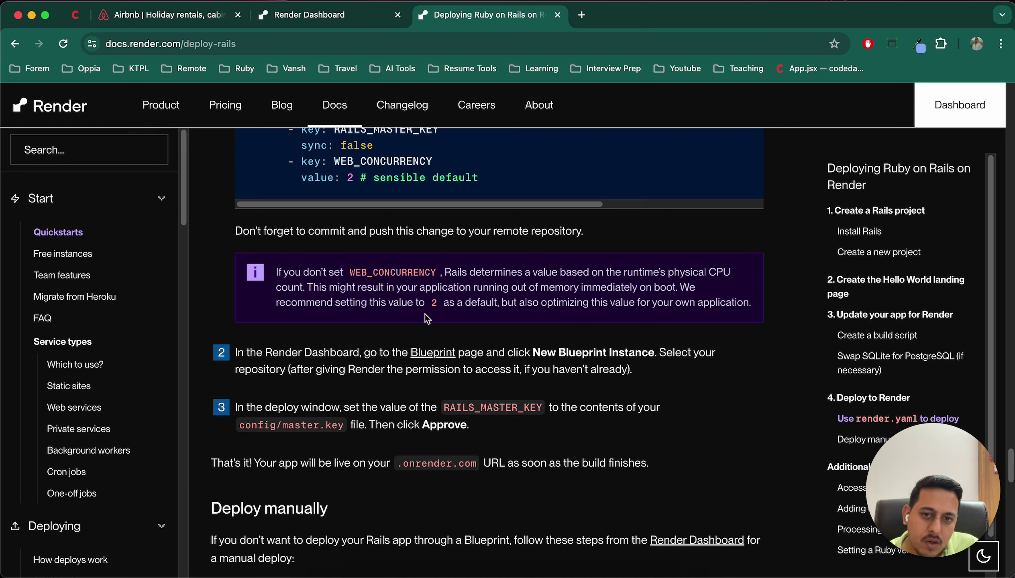
pyautogui.press('super+Tab')
pyautogui.doubleClick(560, 442)
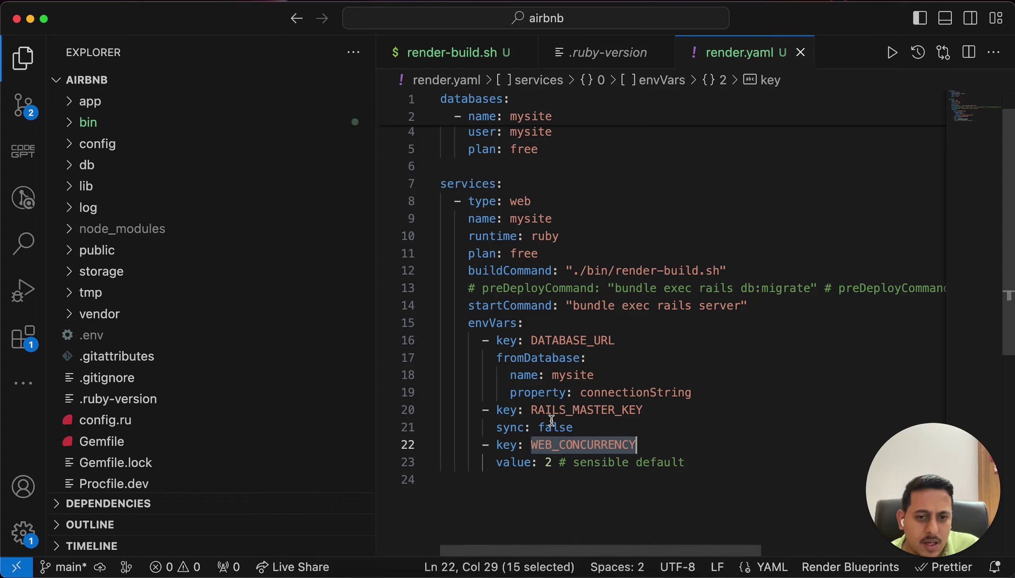
pyautogui.press('super+Tab')
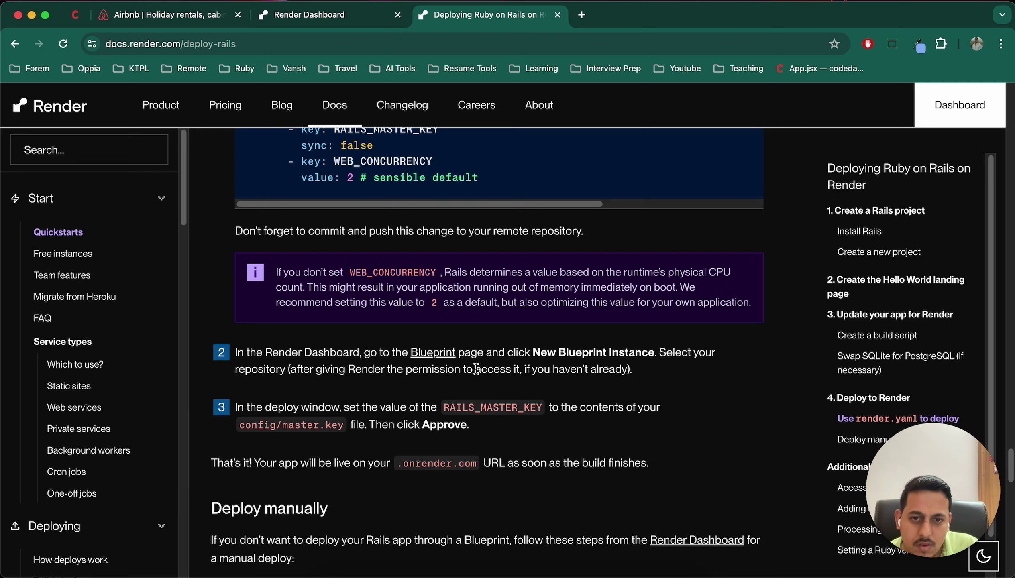
pyautogui.scroll(8, 477, 368)
pyautogui.scroll(-10, 477, 368)
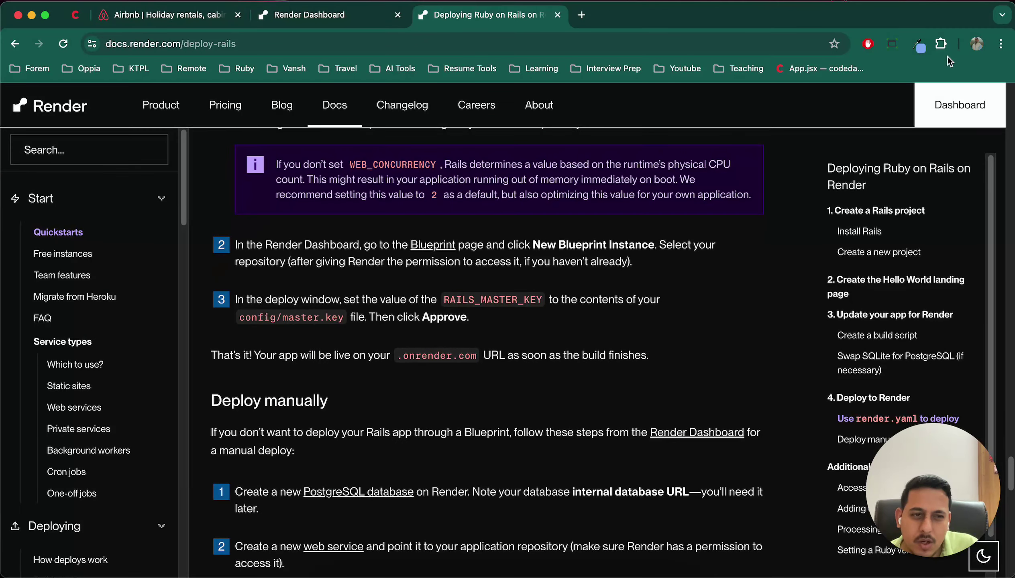
pyautogui.click(945, 106)
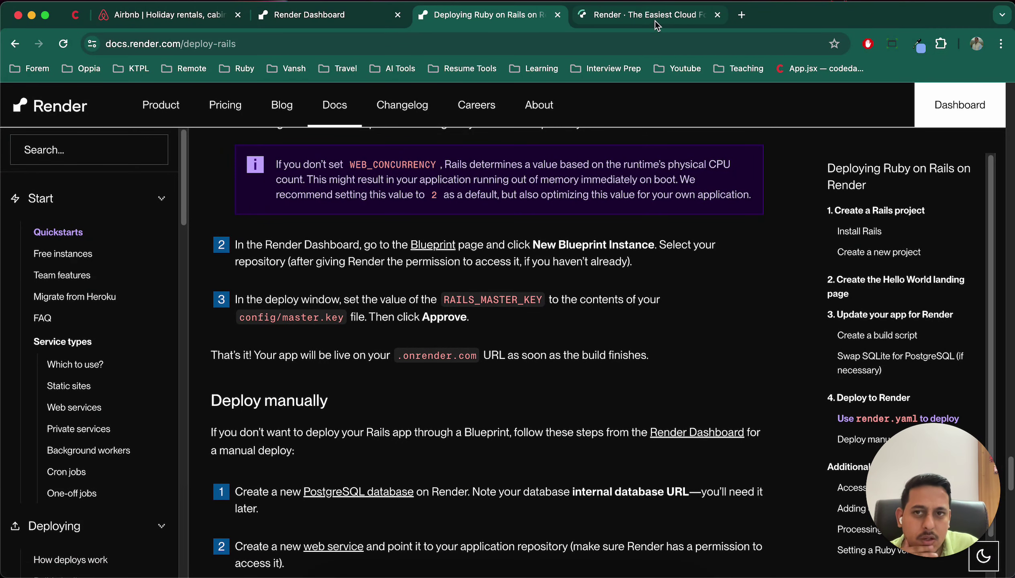
pyautogui.click(397, 15)
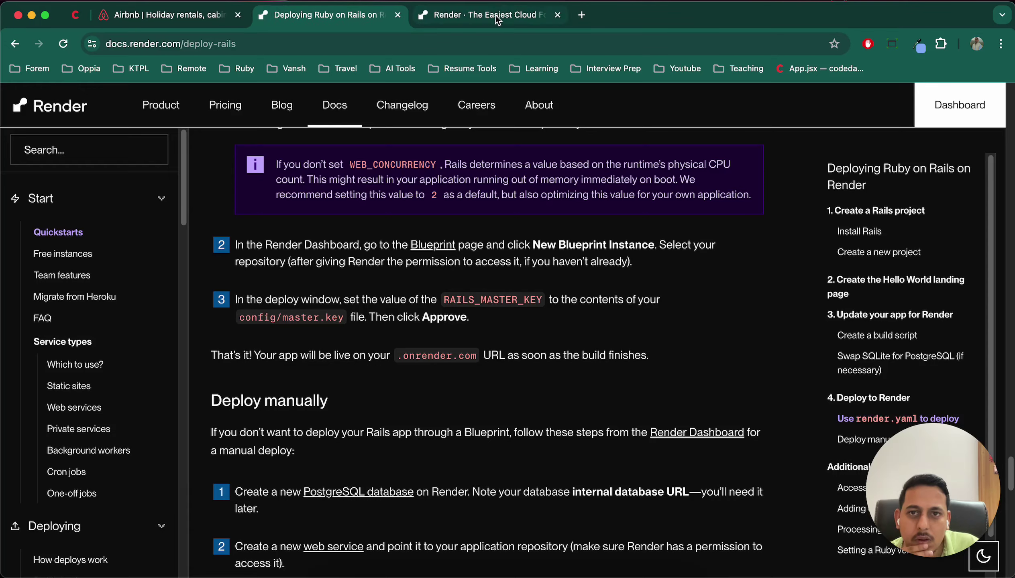
pyautogui.click(464, 16)
pyautogui.click(342, 15)
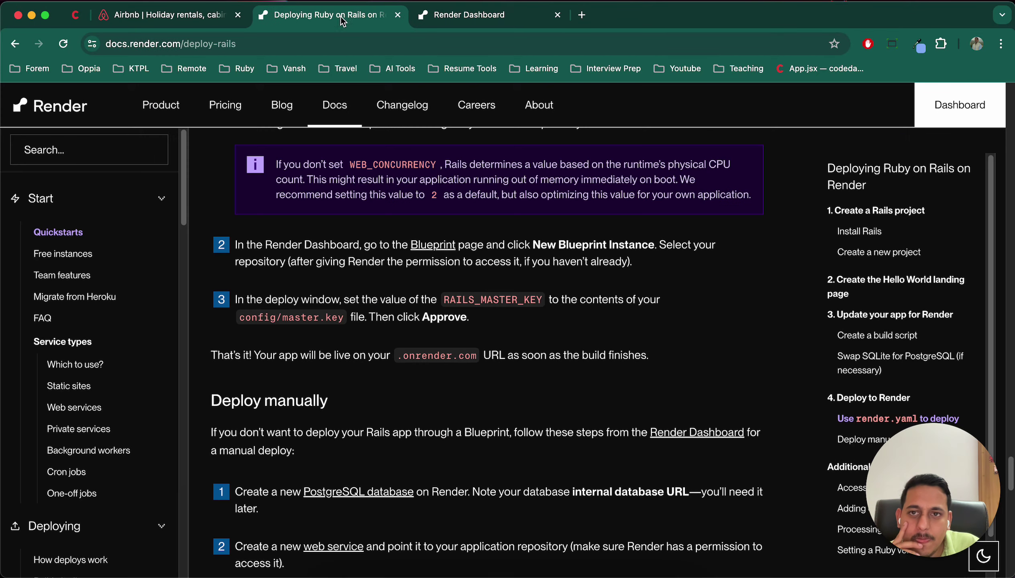
# Open the Blueprint link from the guide's step 2 in a new tab
pyautogui.scroll(-6, 481, 420)
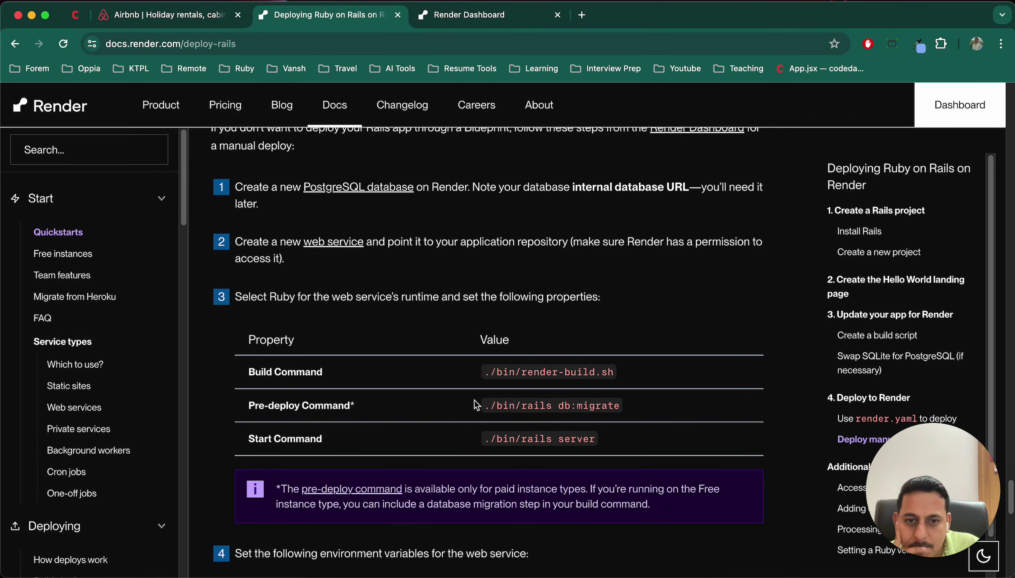
pyautogui.scroll(-3, 474, 398)
pyautogui.scroll(20, 423, 390)
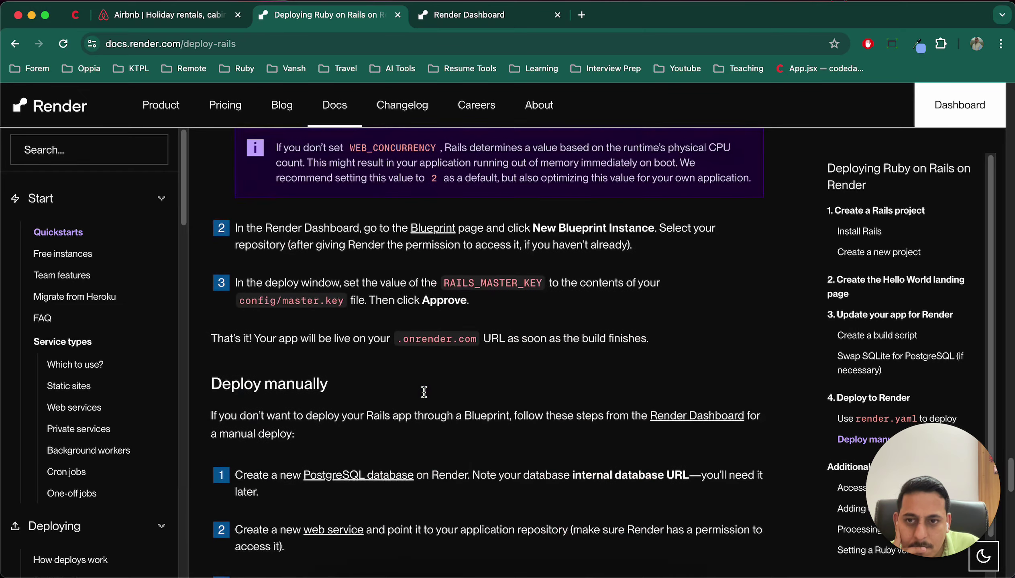
pyautogui.scroll(-7, 374, 396)
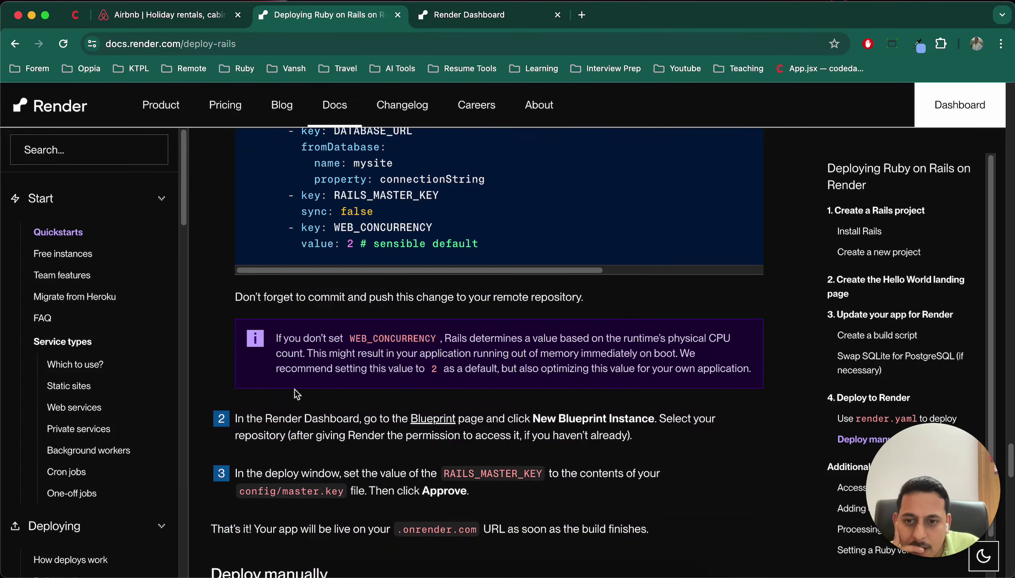
pyautogui.keyDown('super'); pyautogui.click(445, 420); pyautogui.keyUp('super')
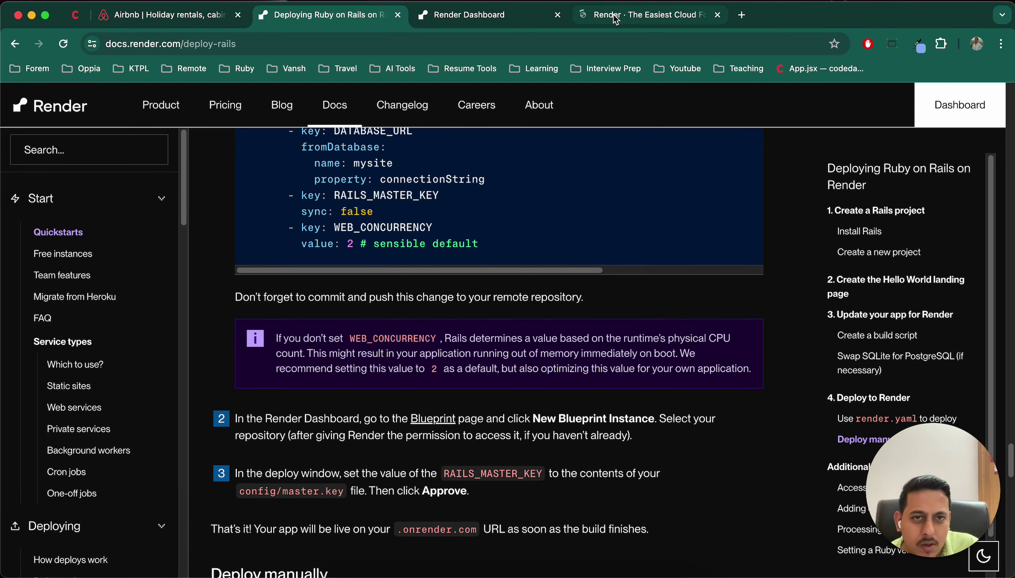
pyautogui.click(655, 15)
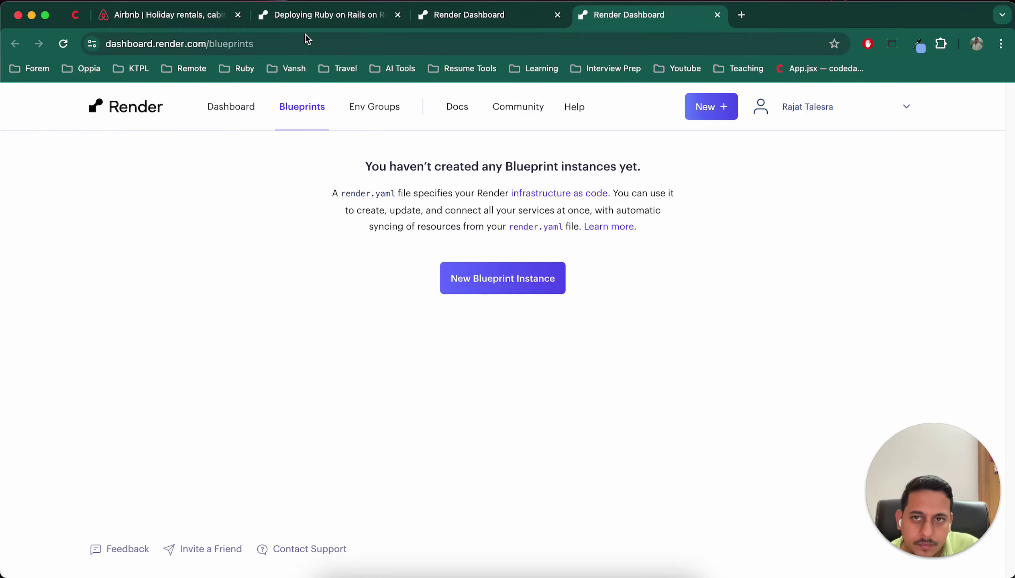
# Try a New Blueprint Instance with the airbnb repo, compare with the guide, then back out
pyautogui.click(322, 15)
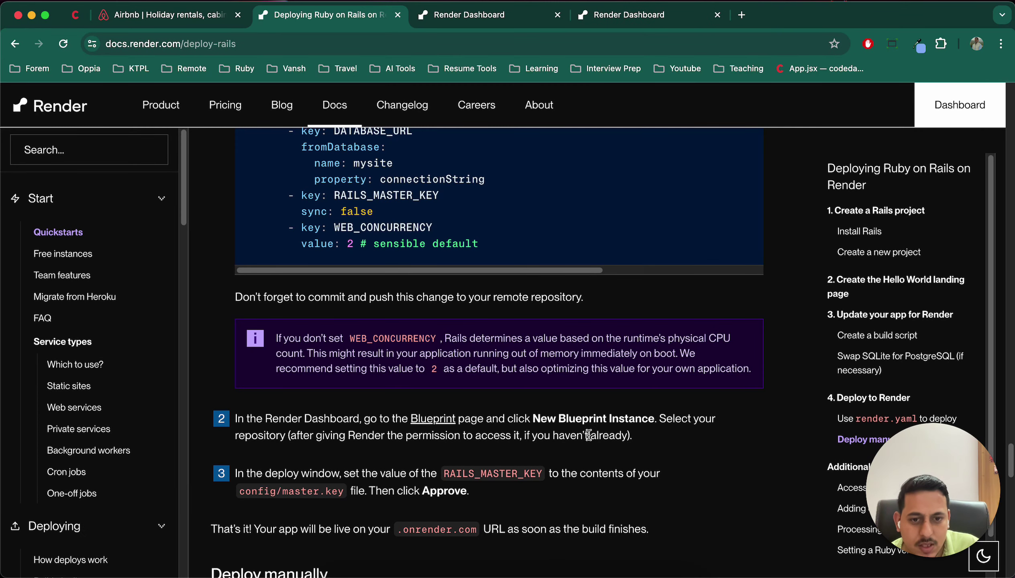
pyautogui.click(625, 16)
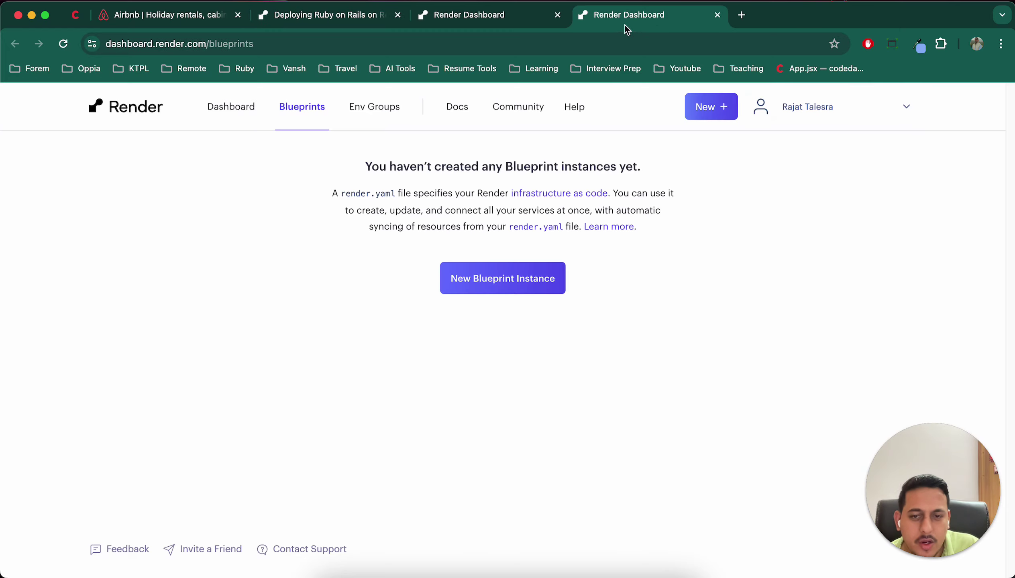
pyautogui.click(499, 276)
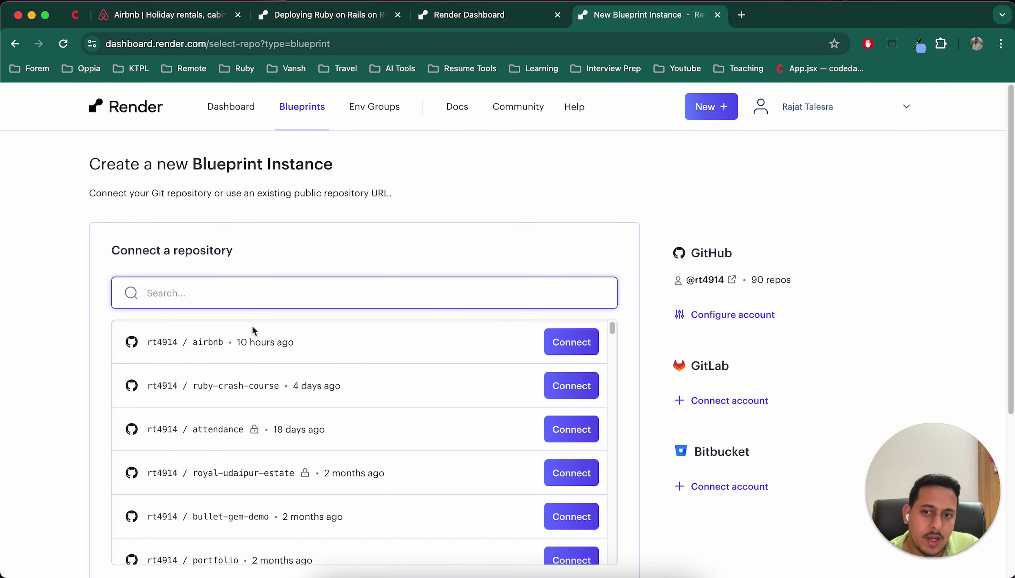
pyautogui.click(588, 343)
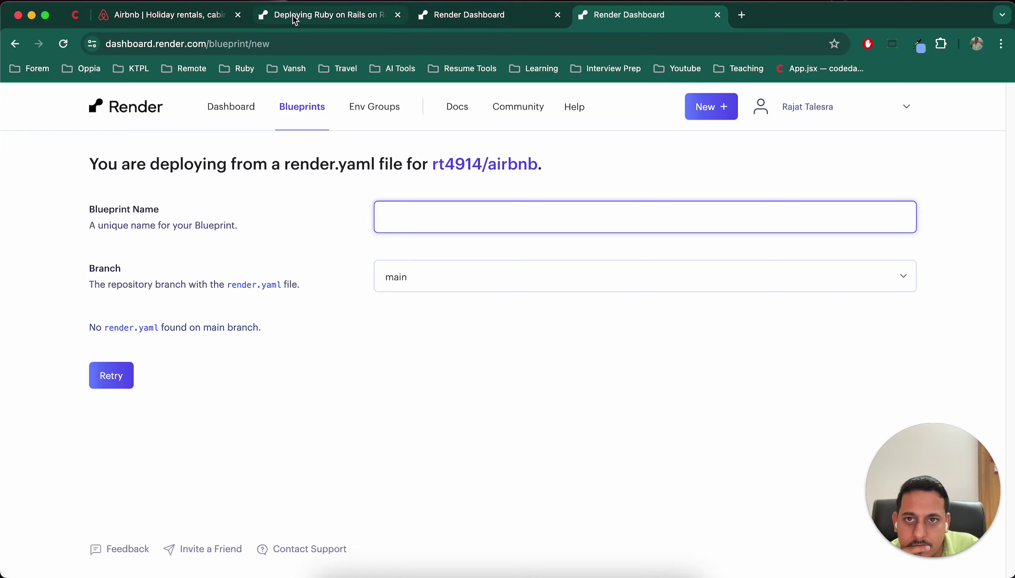
pyautogui.click(314, 15)
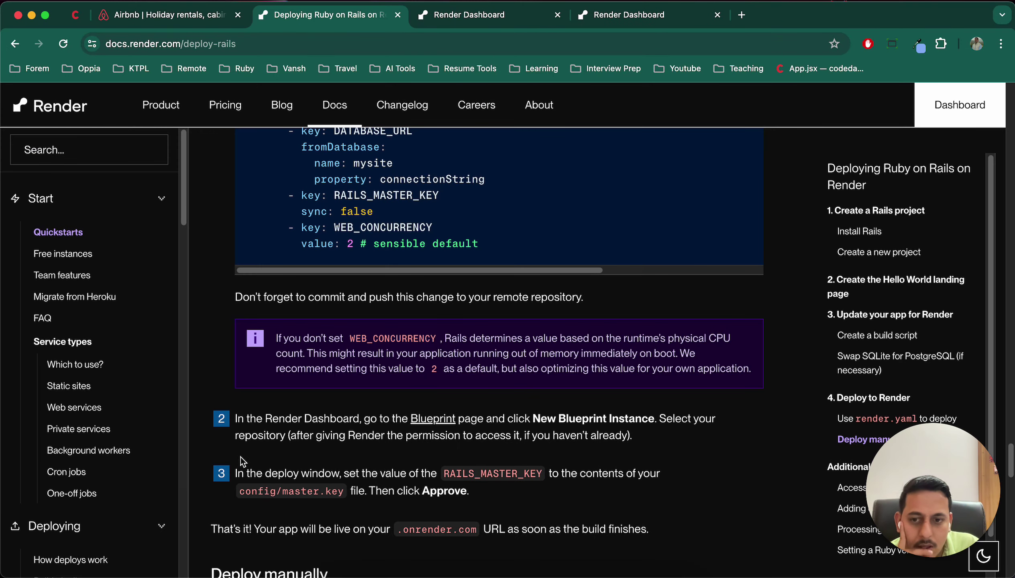
pyautogui.scroll(-1, 321, 401)
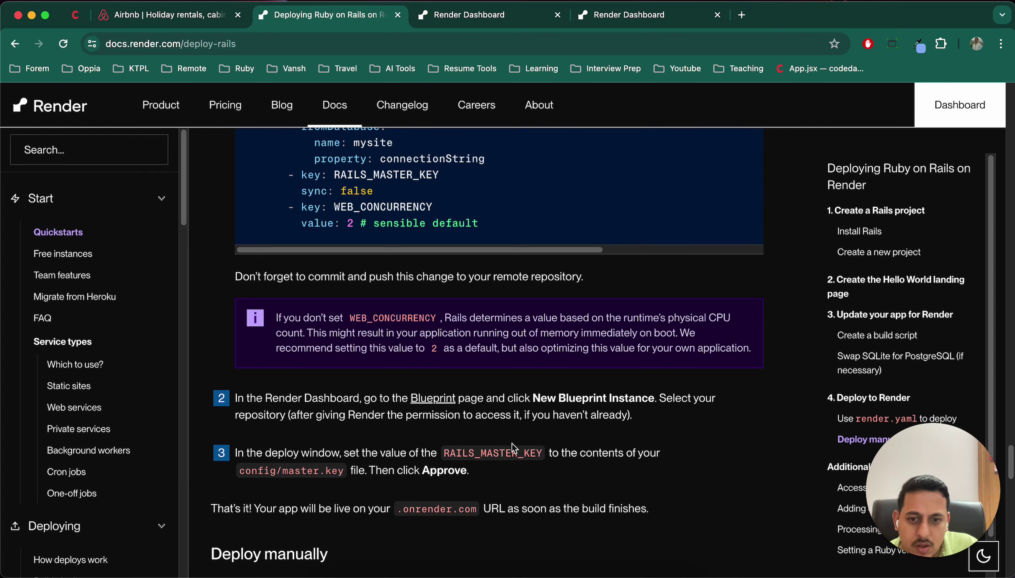
pyautogui.click(617, 19)
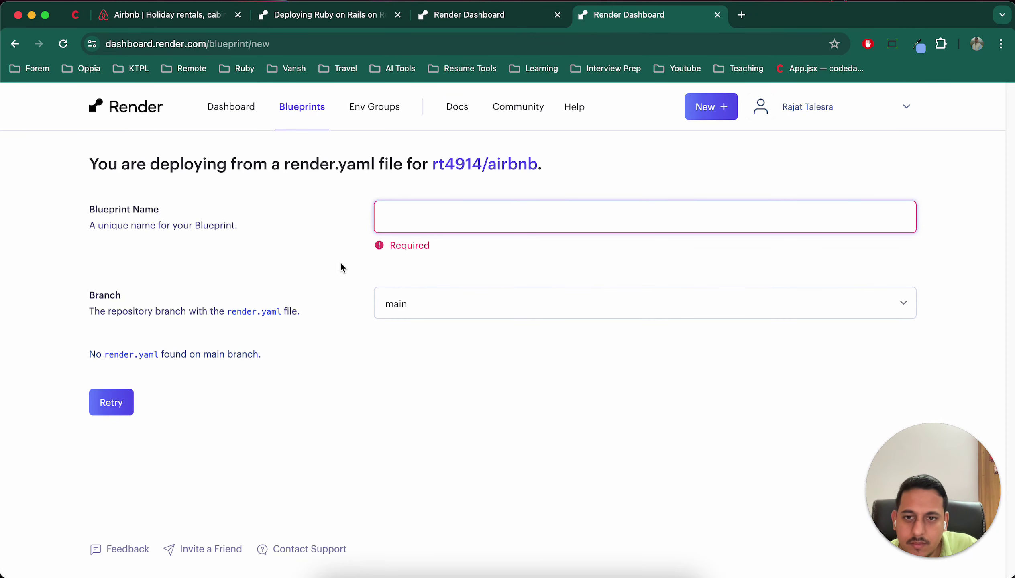
pyautogui.click(323, 18)
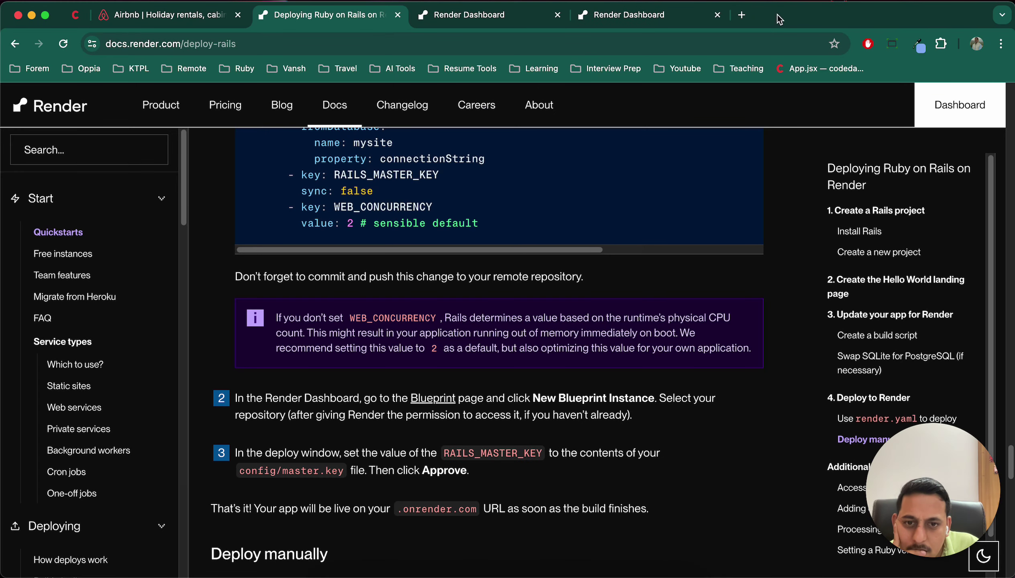
pyautogui.click(641, 9)
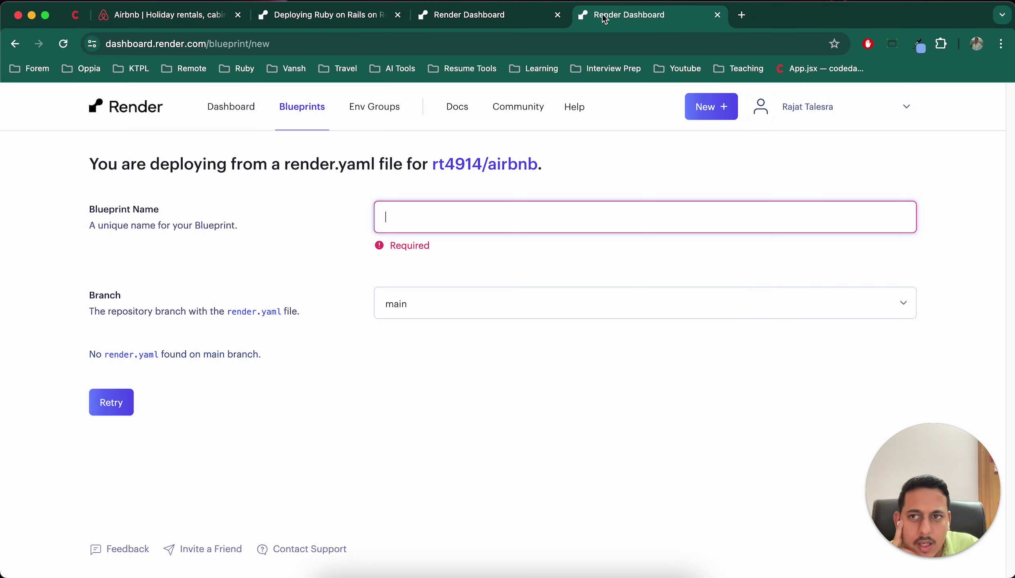
pyautogui.click(12, 43)
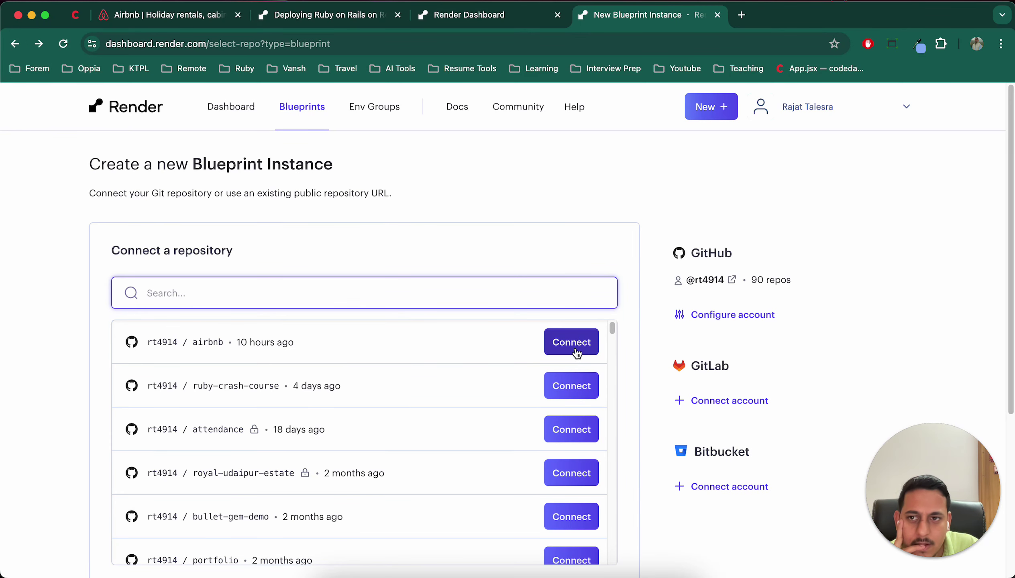
# From the dashboard overview, open new Web Service and New PostgreSQL setups in separate tabs
pyautogui.click(115, 112)
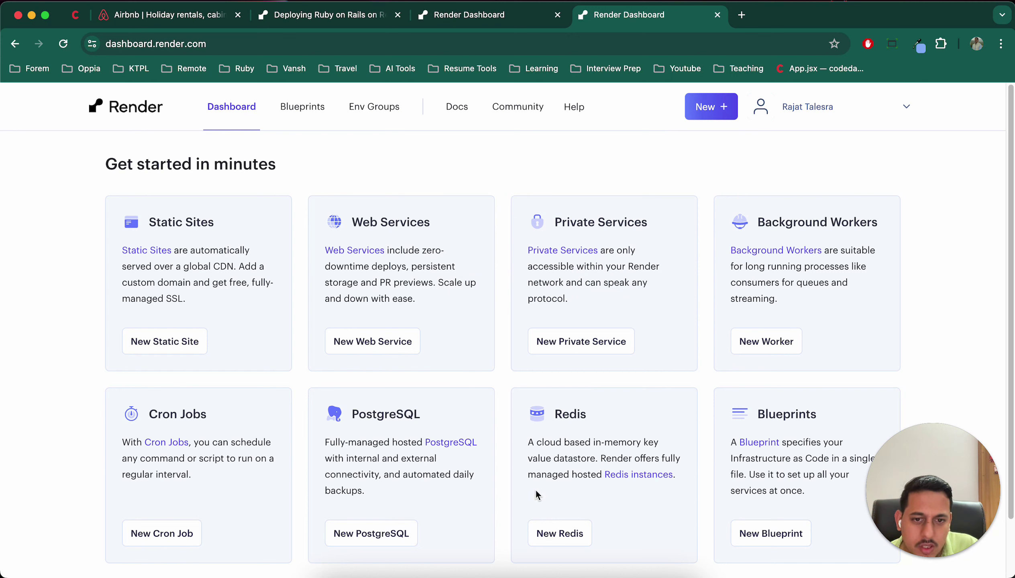
pyautogui.scroll(-1, 766, 455)
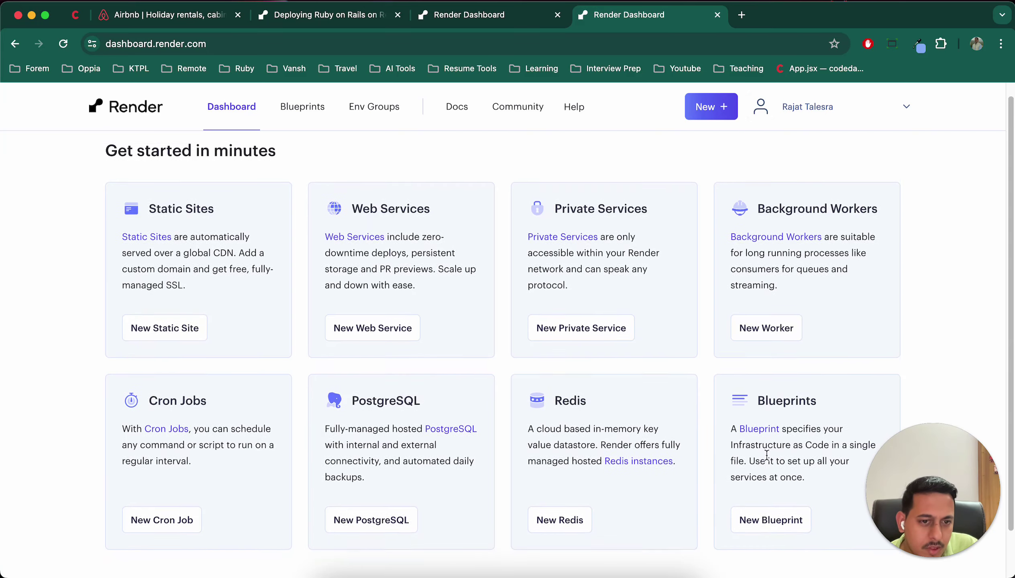
pyautogui.scroll(-3, 766, 455)
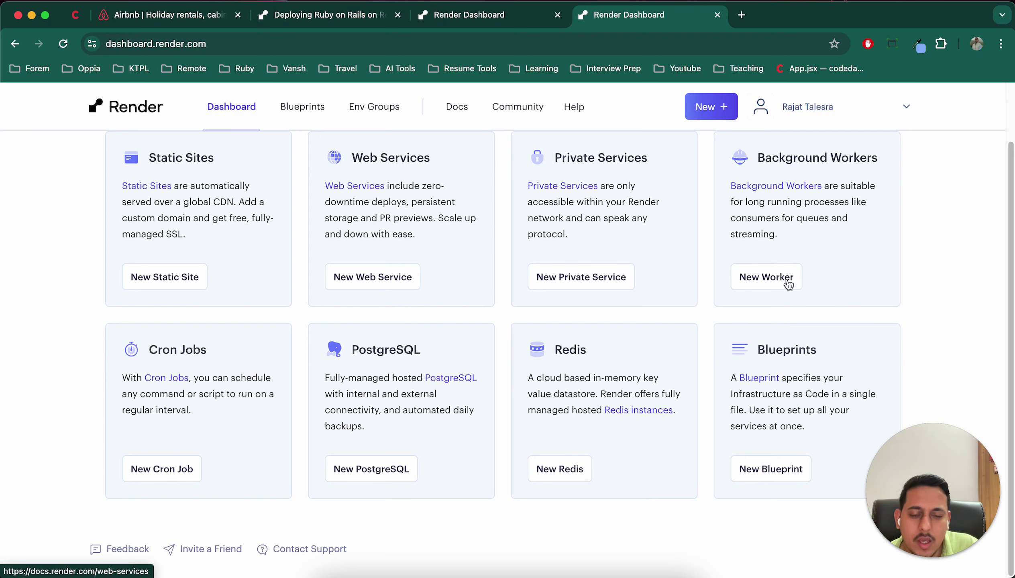
pyautogui.keyDown('super'); pyautogui.click(384, 278); pyautogui.keyUp('super')
pyautogui.keyDown('super'); pyautogui.click(397, 469); pyautogui.keyUp('super')
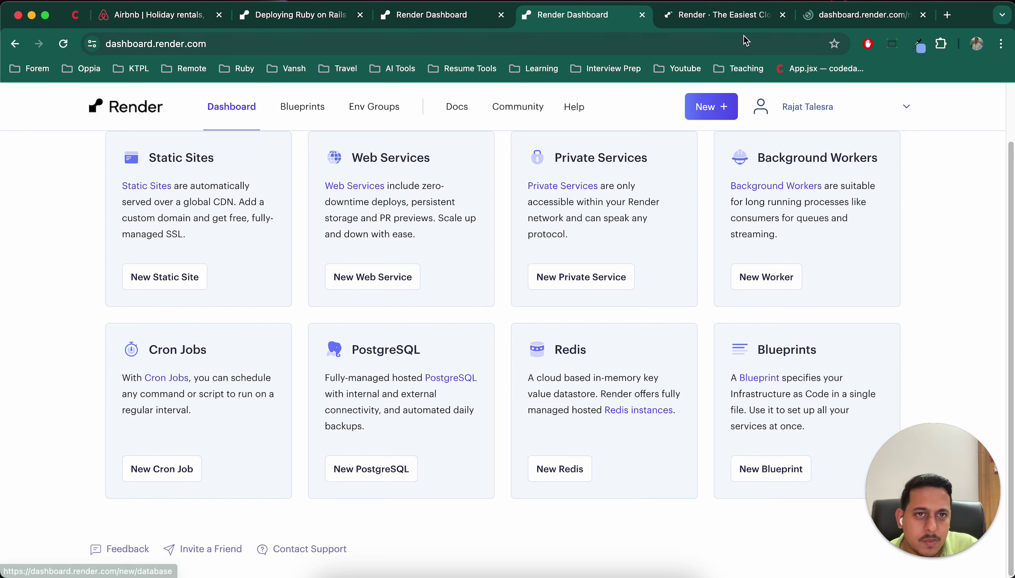
pyautogui.click(723, 16)
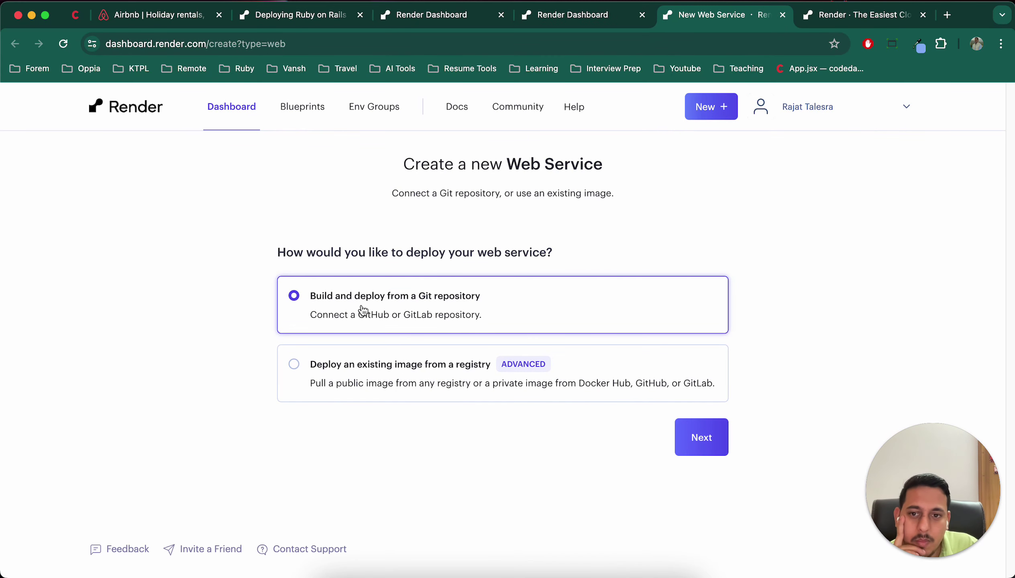
# Connect the airbnb repo as a Git-deployed web service in Singapore (Southeast Asia), branch main
pyautogui.click(703, 448)
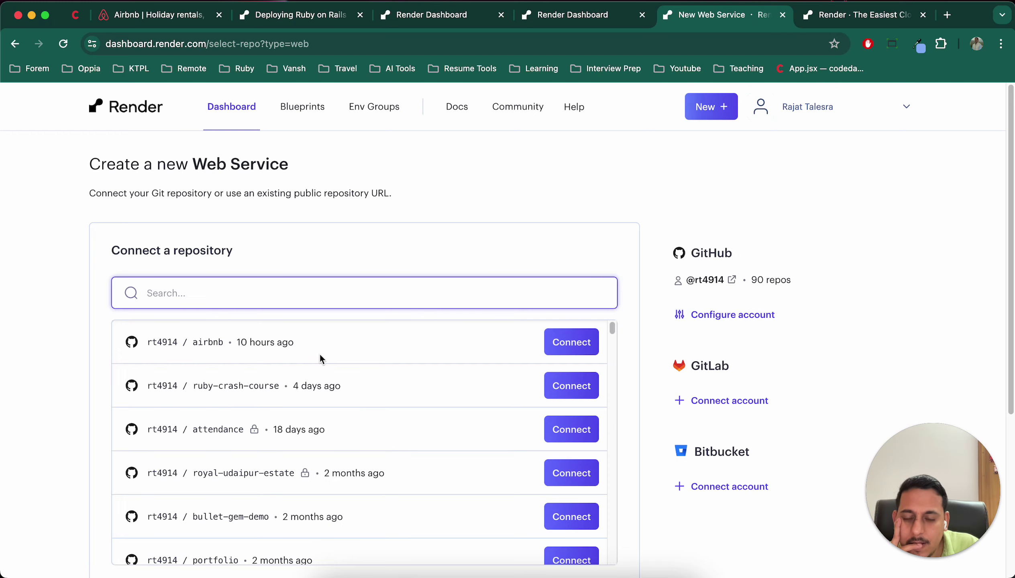
pyautogui.click(571, 343)
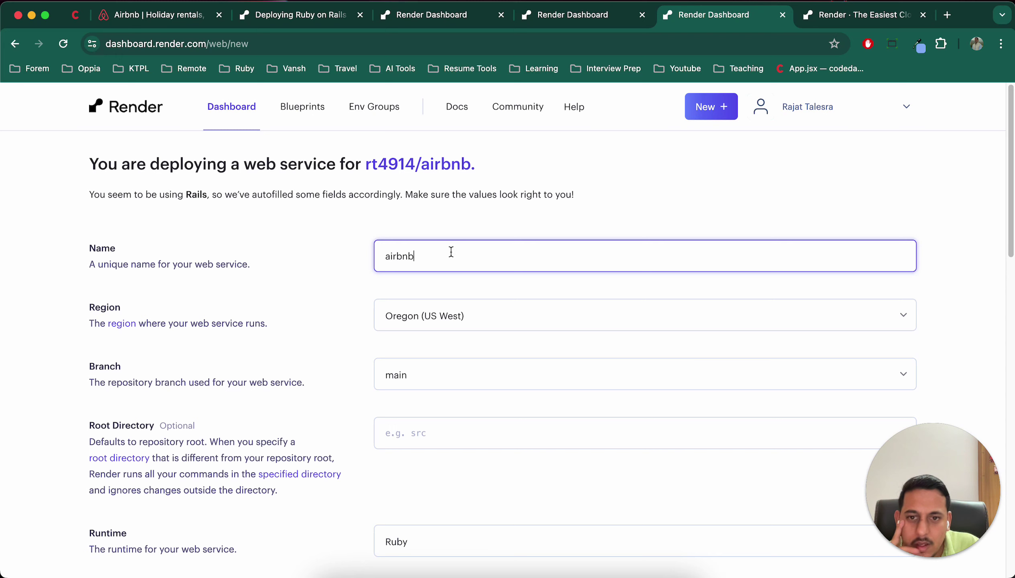
pyautogui.press('super+a')
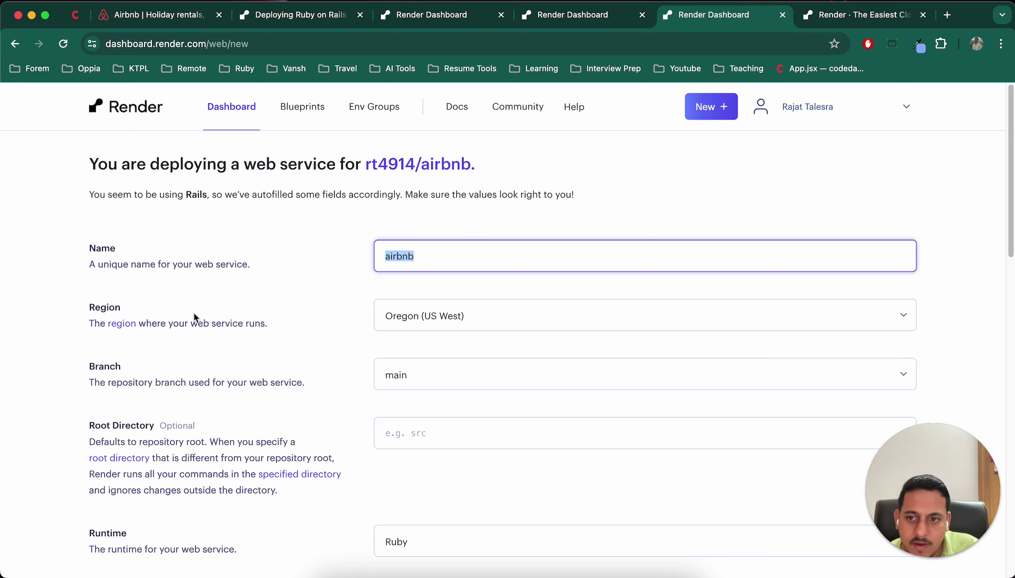
pyautogui.click(614, 322)
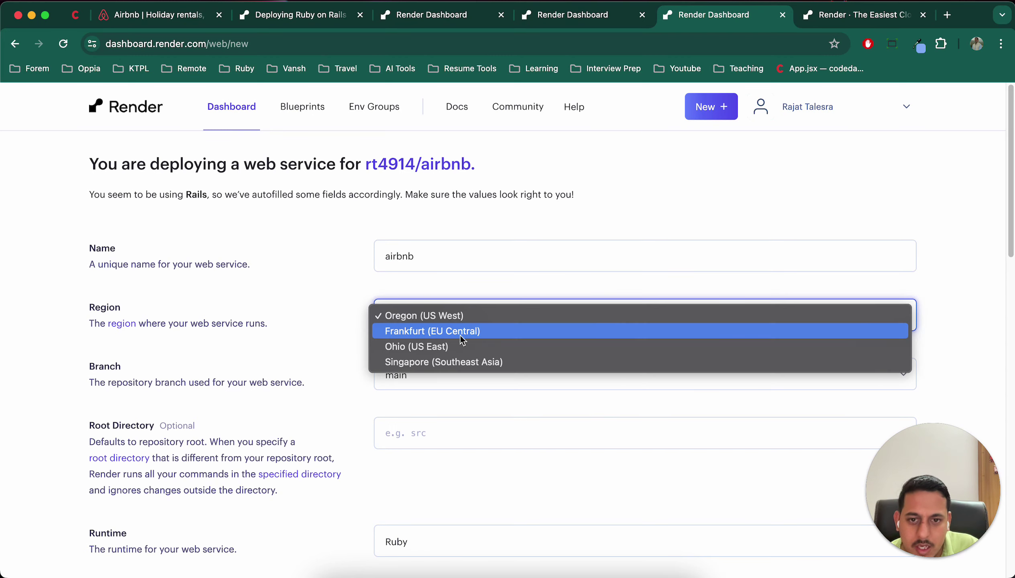
pyautogui.click(454, 362)
pyautogui.scroll(-2, 421, 251)
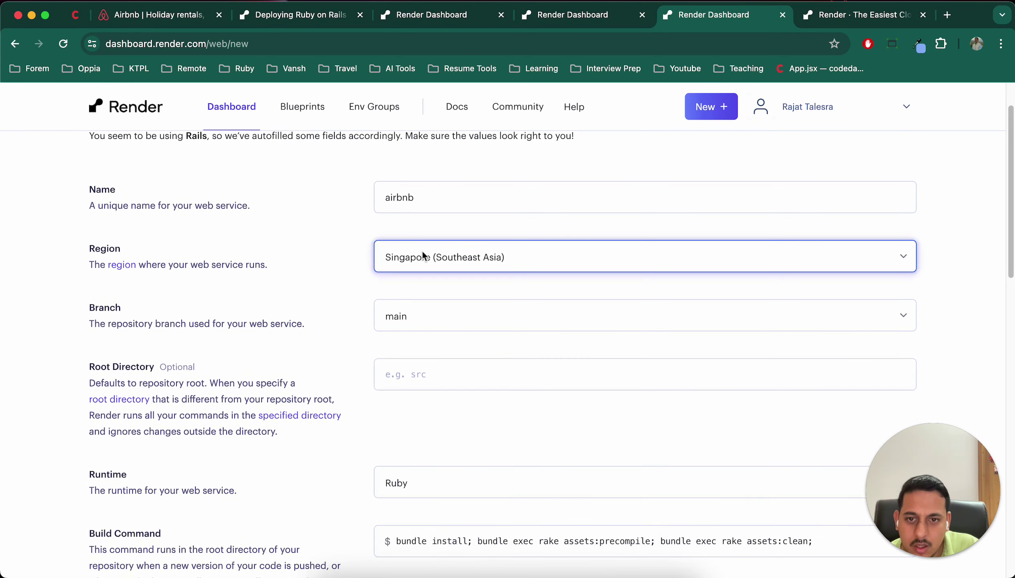
pyautogui.scroll(-1, 346, 285)
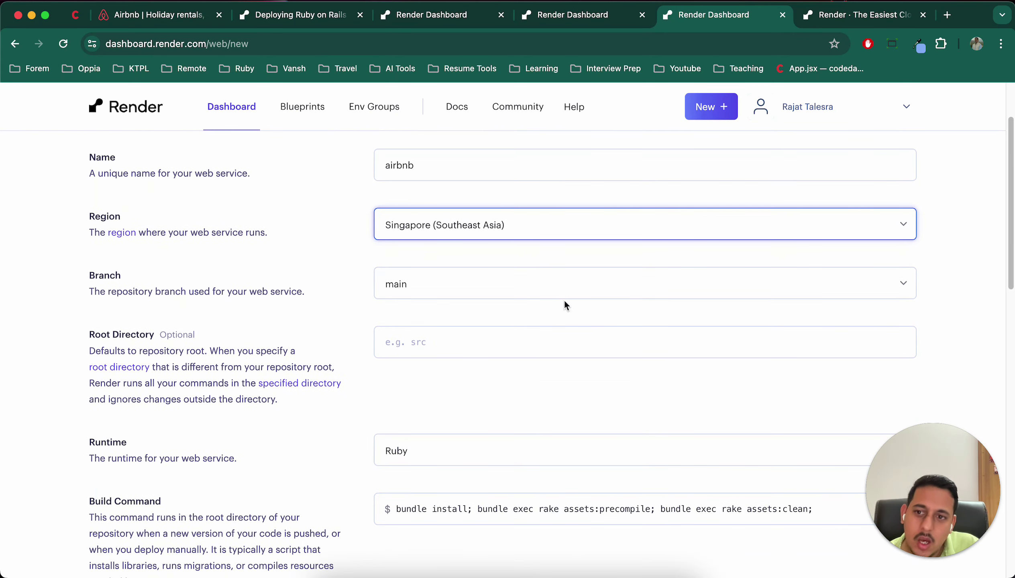
pyautogui.click(677, 291)
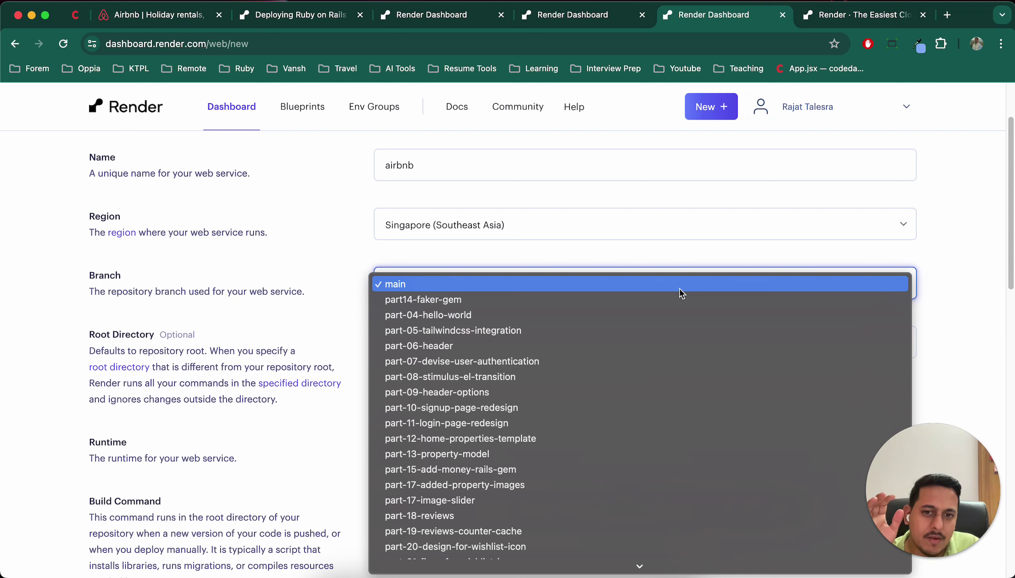
pyautogui.click(678, 289)
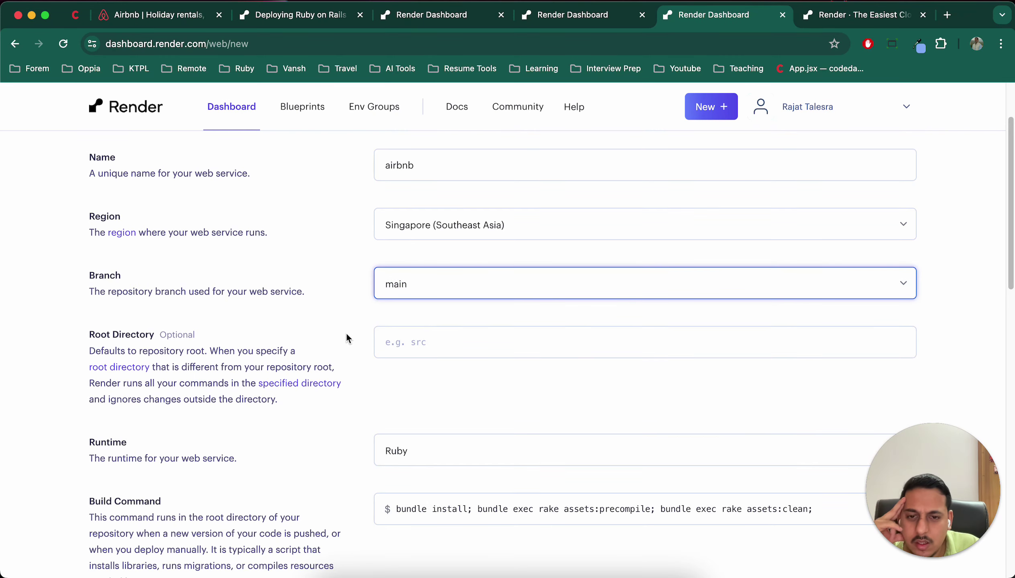
# Put the caret at the end of the Build Command and bring up the guide's commands
pyautogui.scroll(-2, 346, 338)
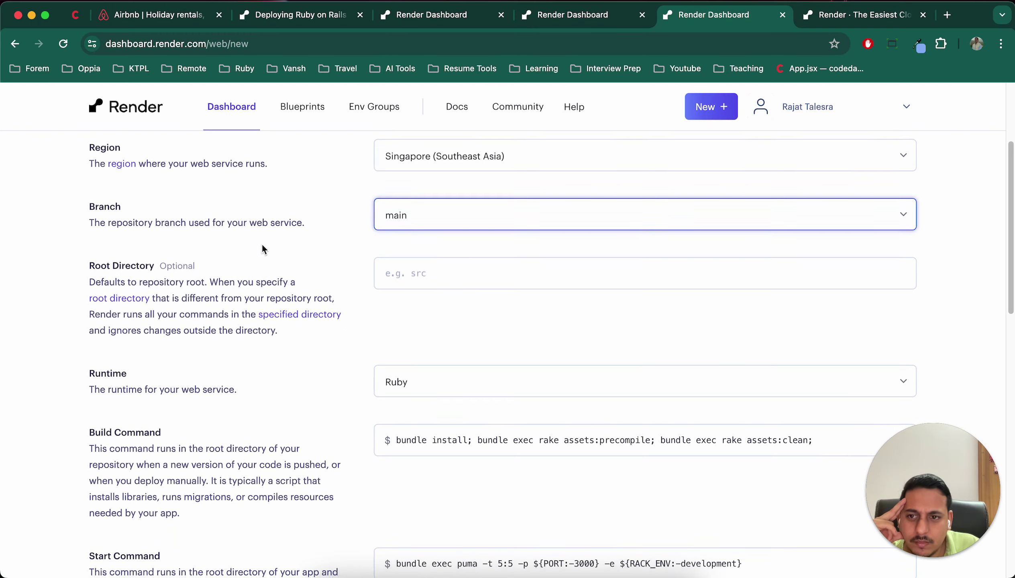
pyautogui.scroll(-4, 262, 244)
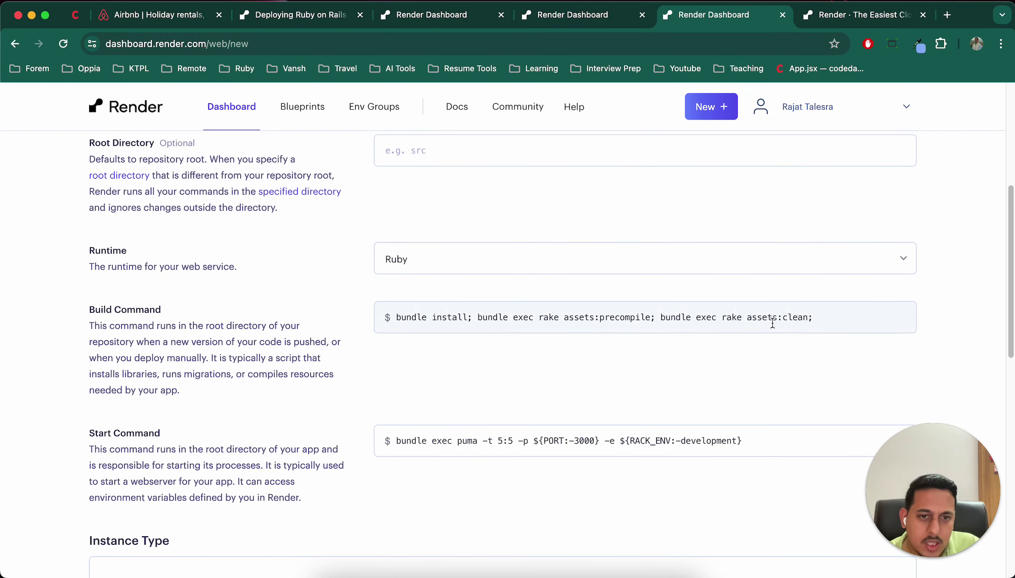
pyautogui.click(708, 318)
pyautogui.click(427, 14)
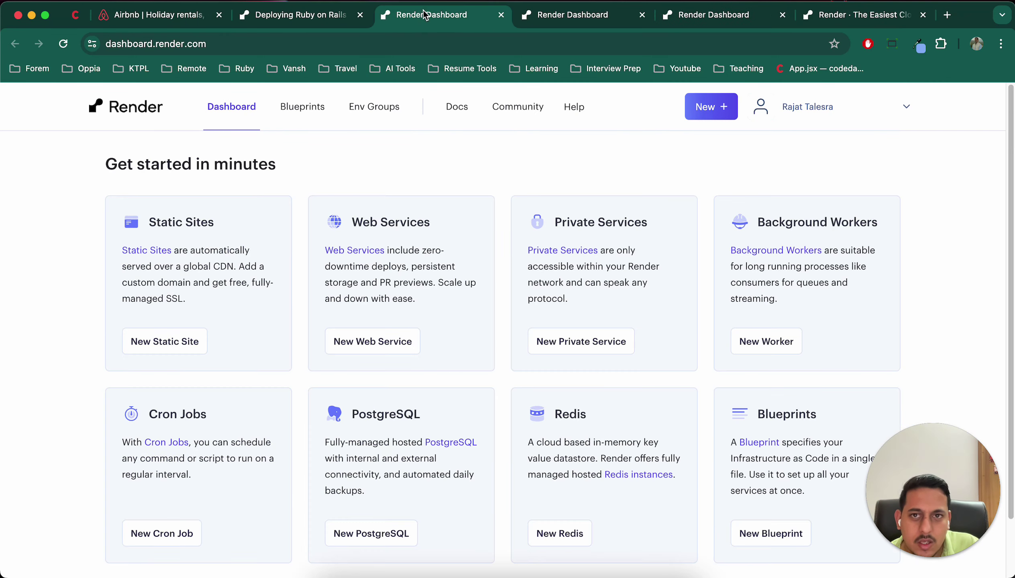
pyautogui.click(584, 22)
pyautogui.click(440, 15)
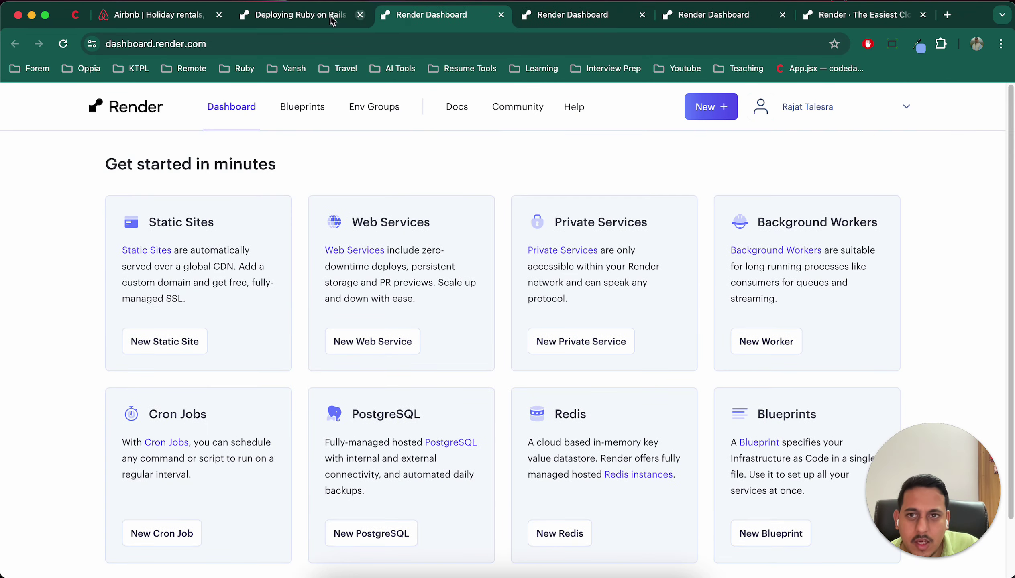
pyautogui.click(300, 15)
pyautogui.scroll(-4, 484, 274)
# Append './bin/render-build.sh;' from the guide to the Build Command
pyautogui.scroll(-8, 481, 273)
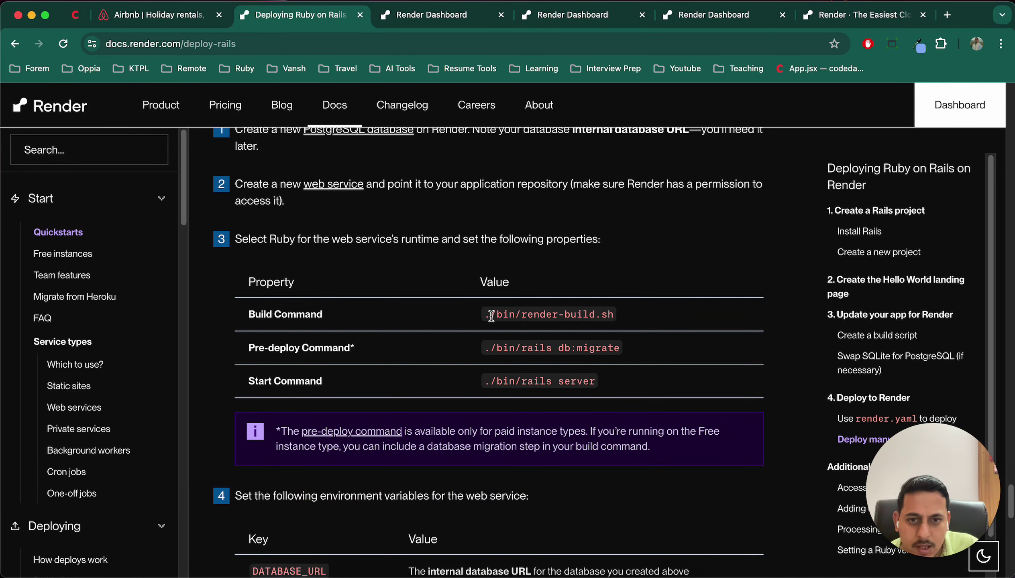
pyautogui.moveTo(487, 314); pyautogui.dragTo(621, 312)
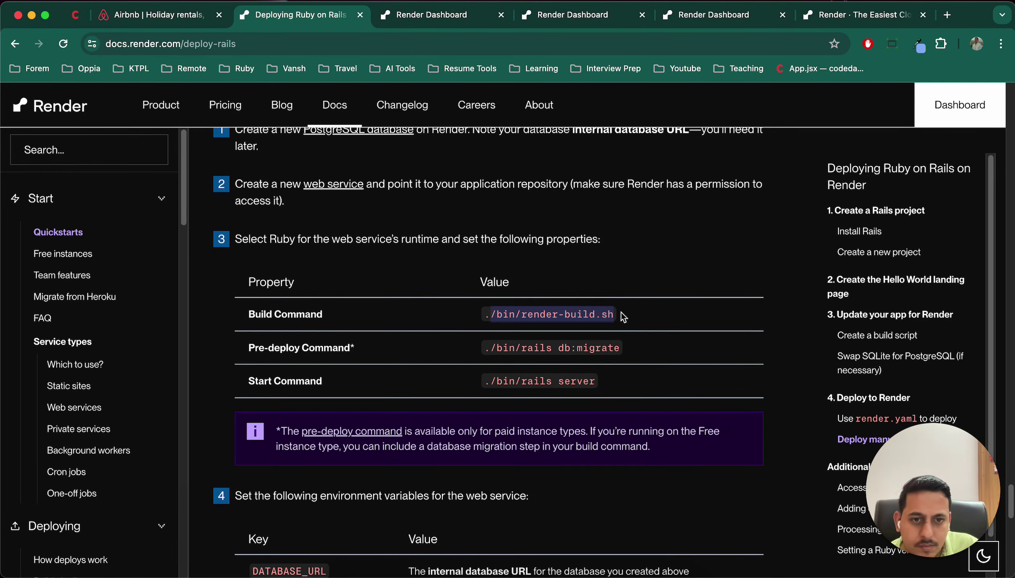
pyautogui.click(486, 314)
pyautogui.moveTo(482, 316); pyautogui.dragTo(611, 317)
pyautogui.press('super+c')
pyautogui.click(719, 16)
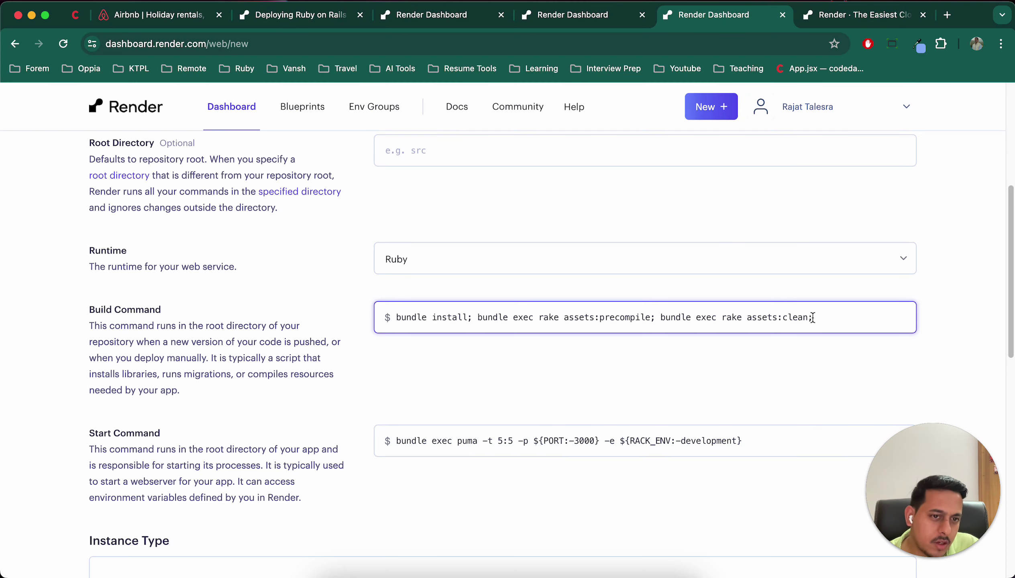
pyautogui.press('super+v')
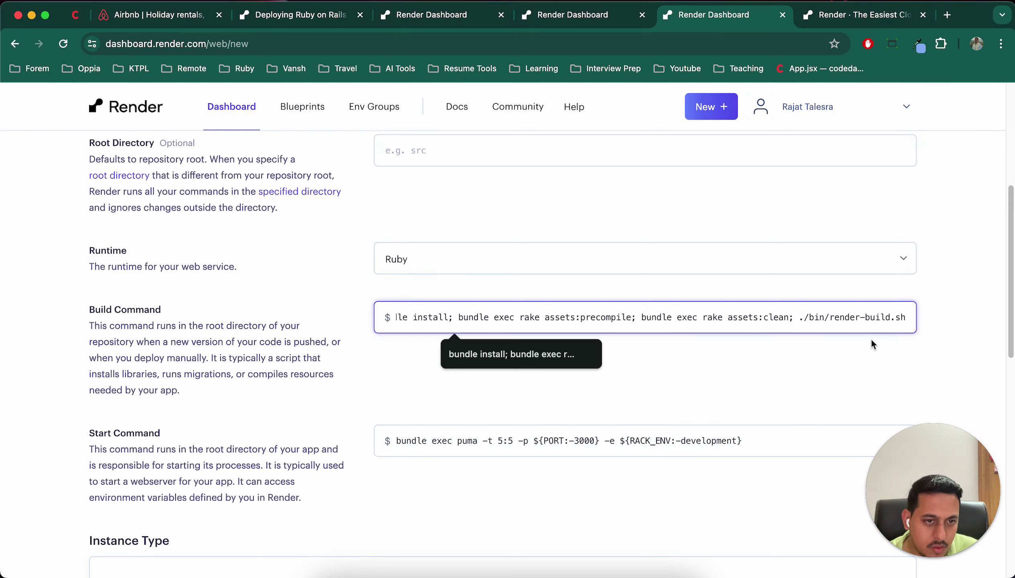
pyautogui.write(';')
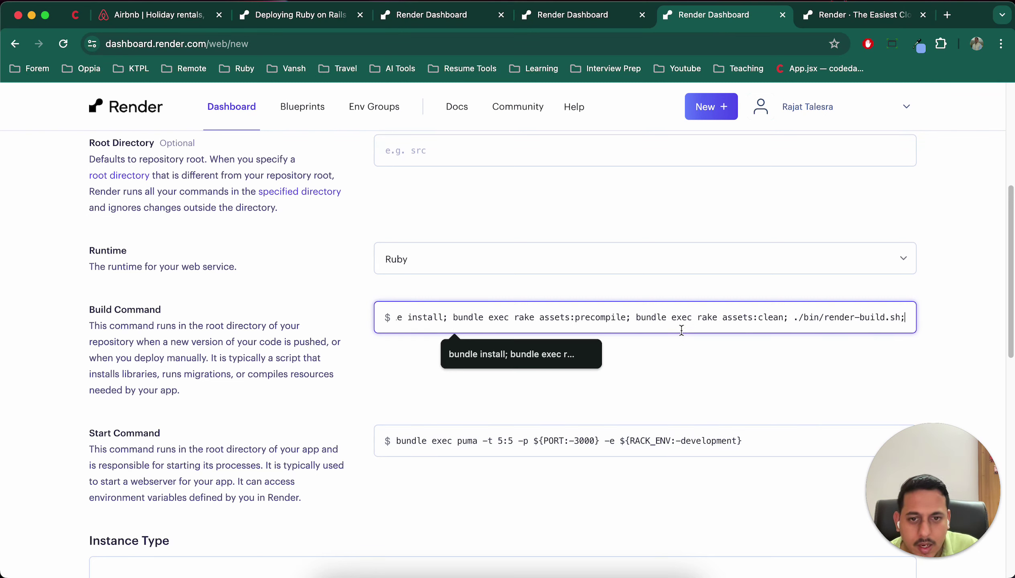
# Append './bin/rails db:migrate;' to the Build Command and close the New PostgreSQL tab
pyautogui.click(474, 15)
pyautogui.click(280, 14)
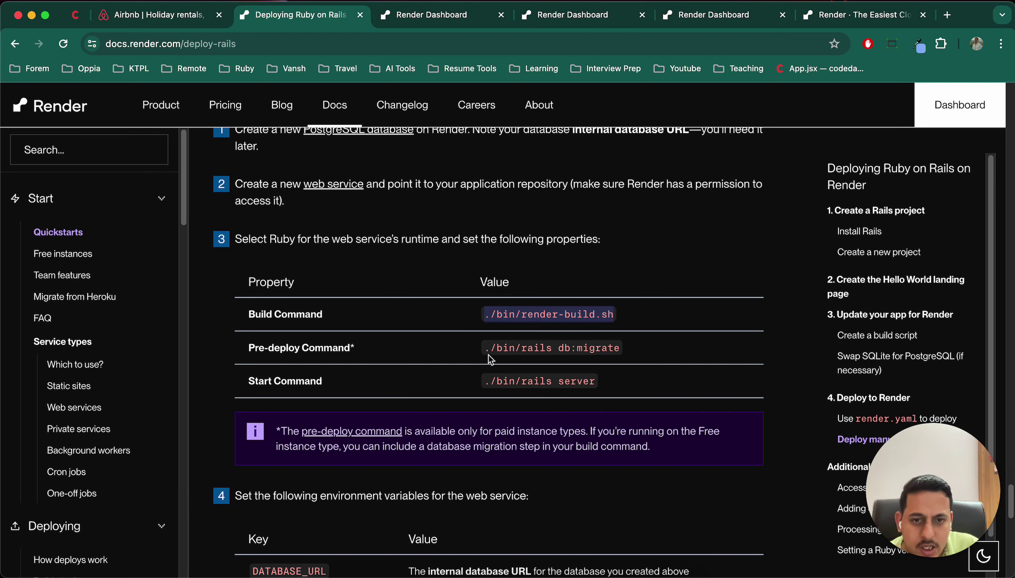
pyautogui.moveTo(484, 347); pyautogui.dragTo(657, 345)
pyautogui.press('super+c')
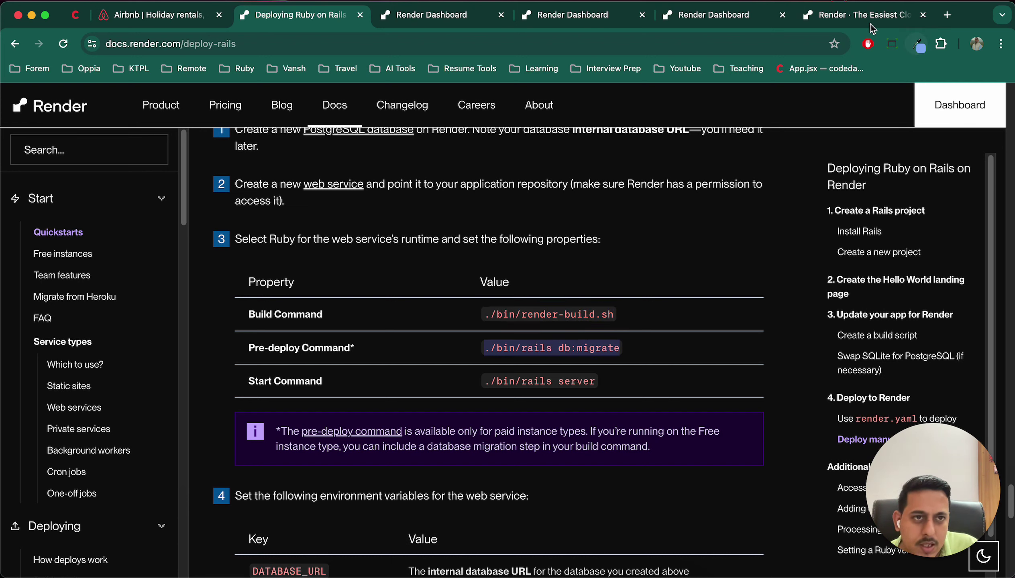
pyautogui.click(870, 23)
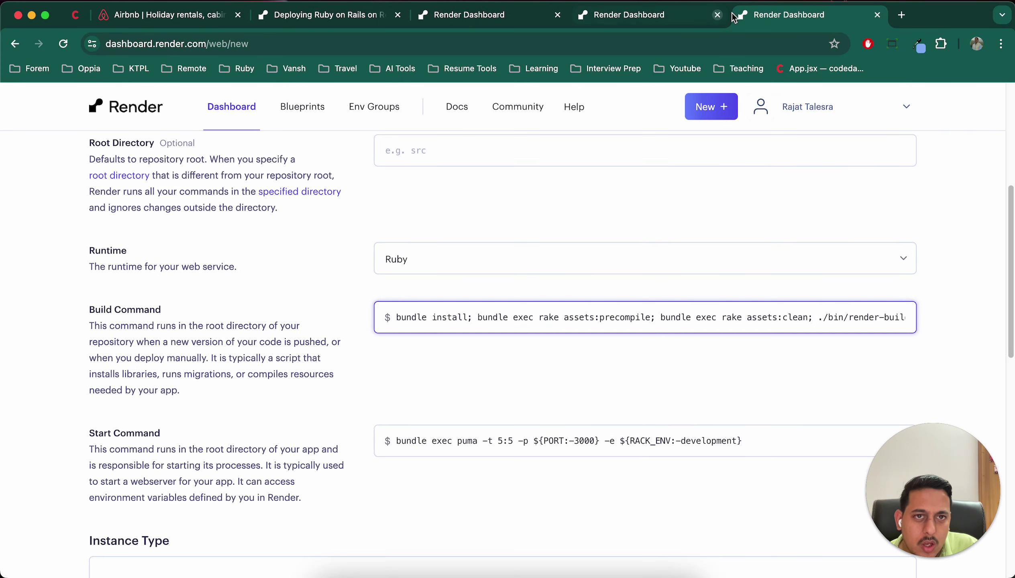
pyautogui.press('super+w')
pyautogui.press('super+Right')
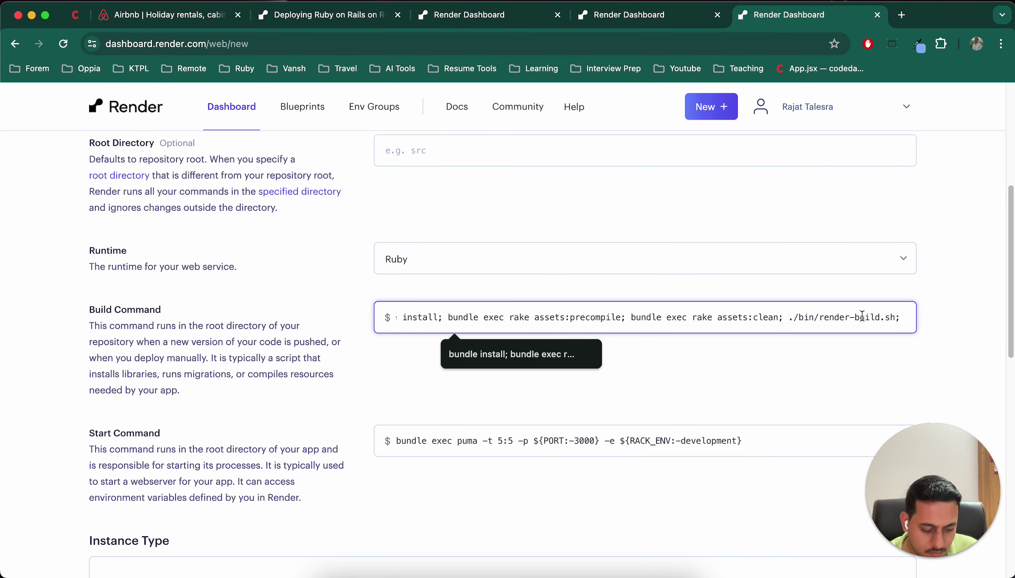
pyautogui.press('super+v')
pyautogui.write(';')
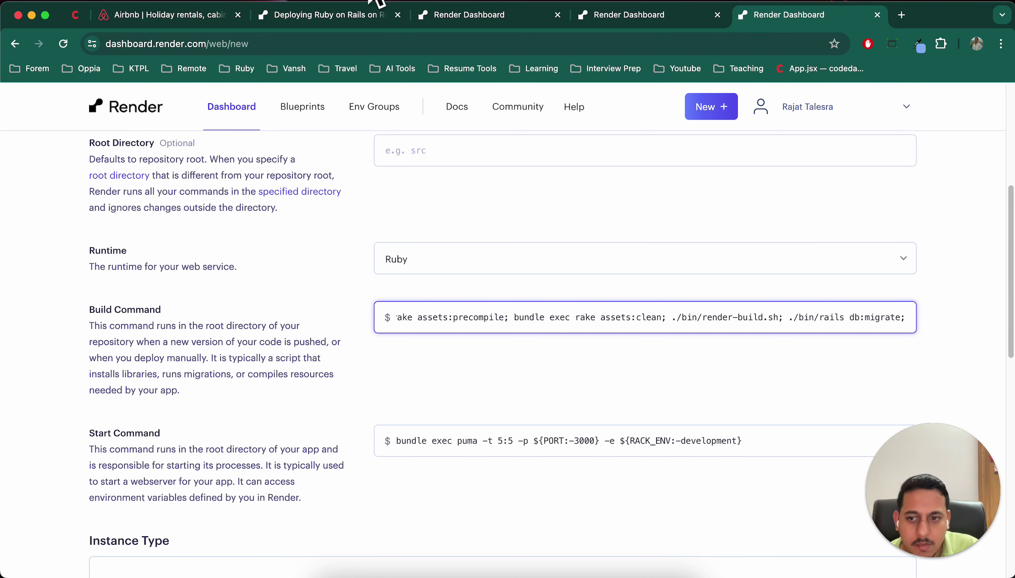
# Append '; ./bin/rails server' to the Start Command
pyautogui.click(324, 14)
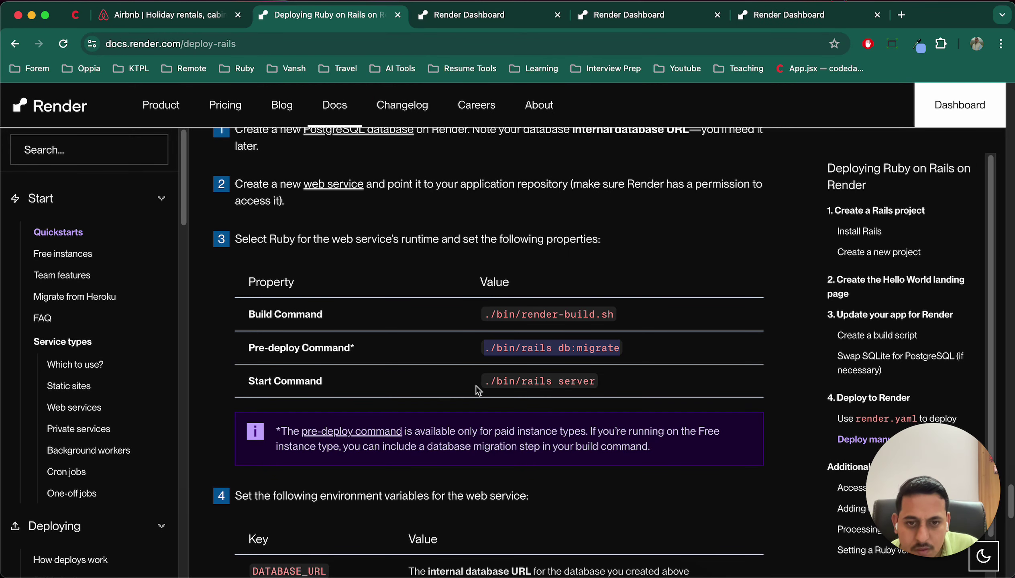
pyautogui.moveTo(488, 382); pyautogui.dragTo(612, 390)
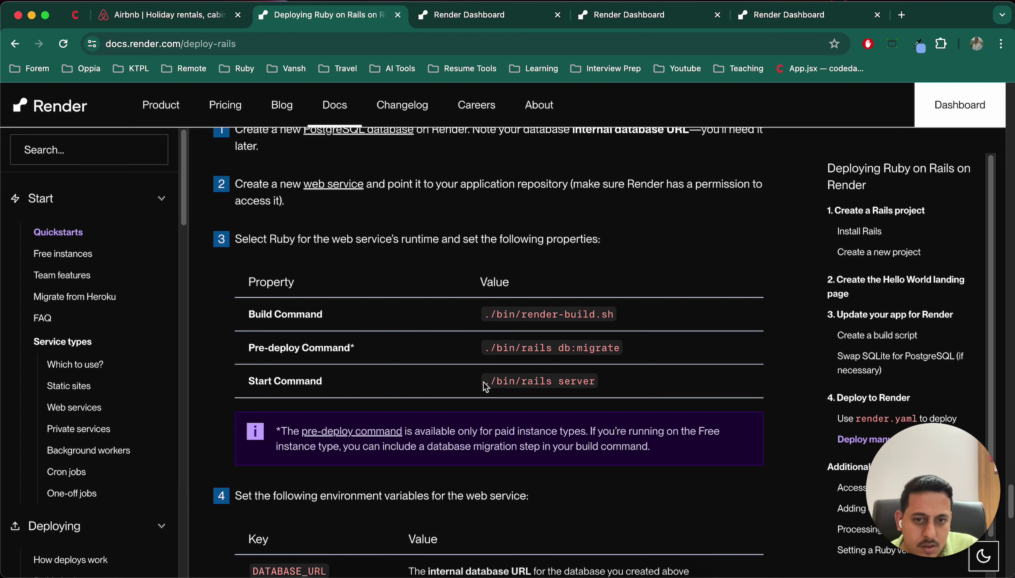
pyautogui.moveTo(483, 381); pyautogui.dragTo(589, 386)
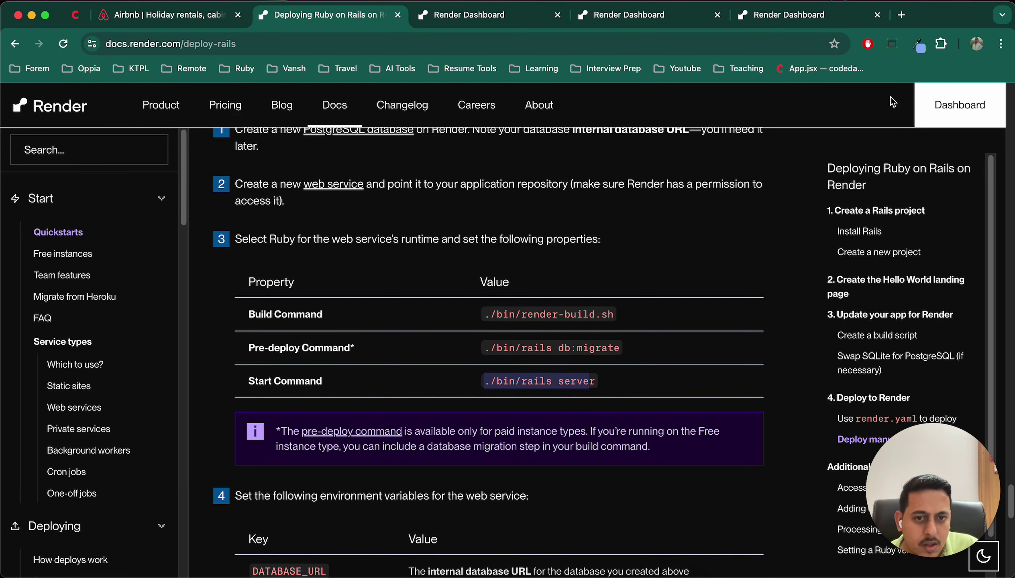
pyautogui.click(725, 18)
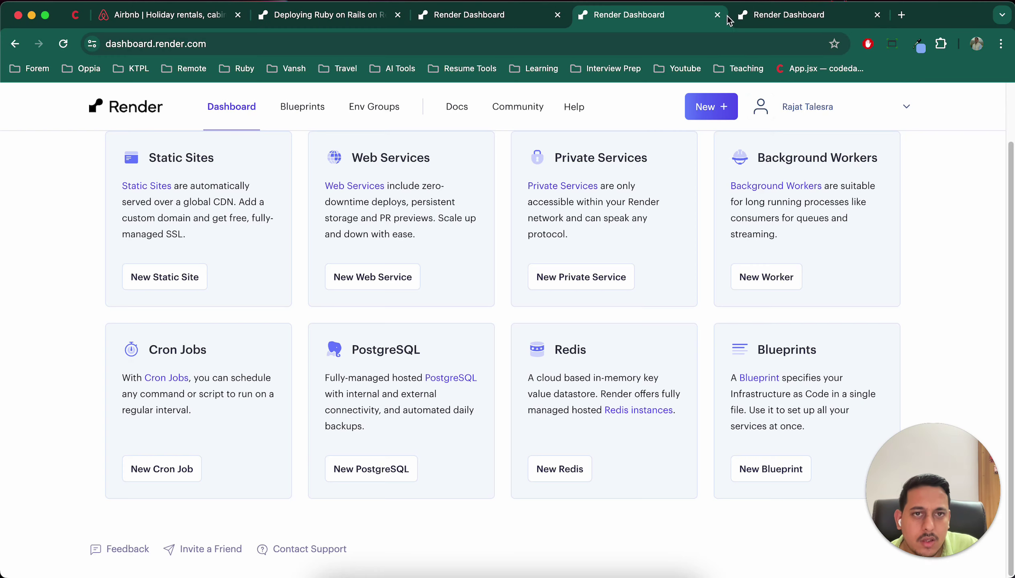
pyautogui.click(796, 23)
pyautogui.click(822, 433)
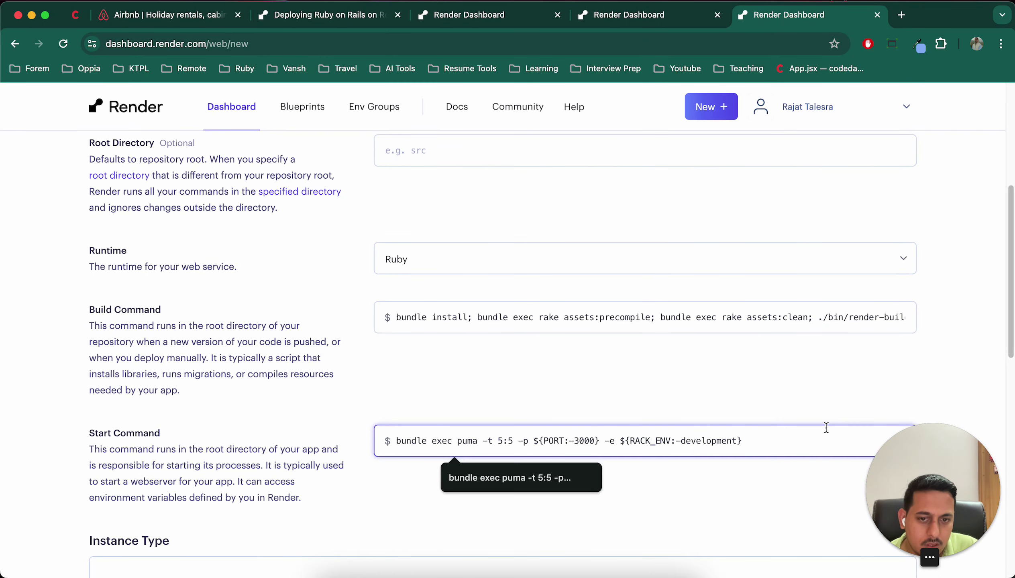
pyautogui.write('; ')
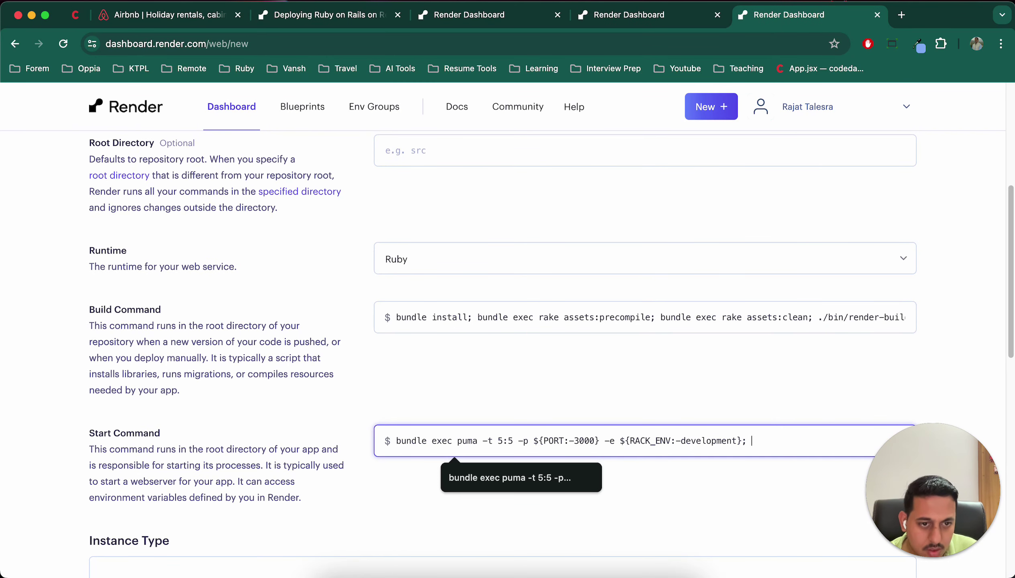
pyautogui.write('./bin/rails server')
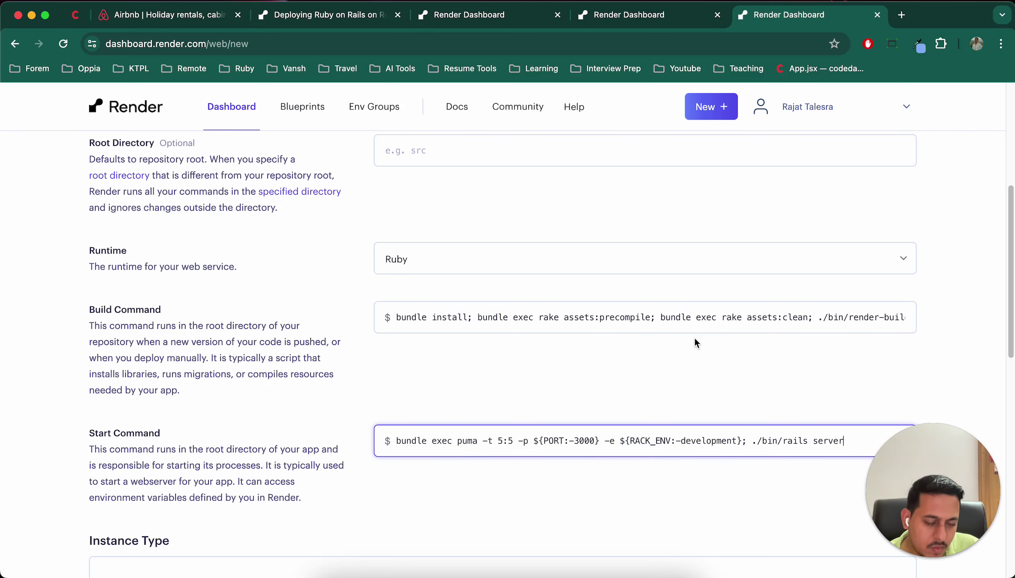
pyautogui.click(316, 27)
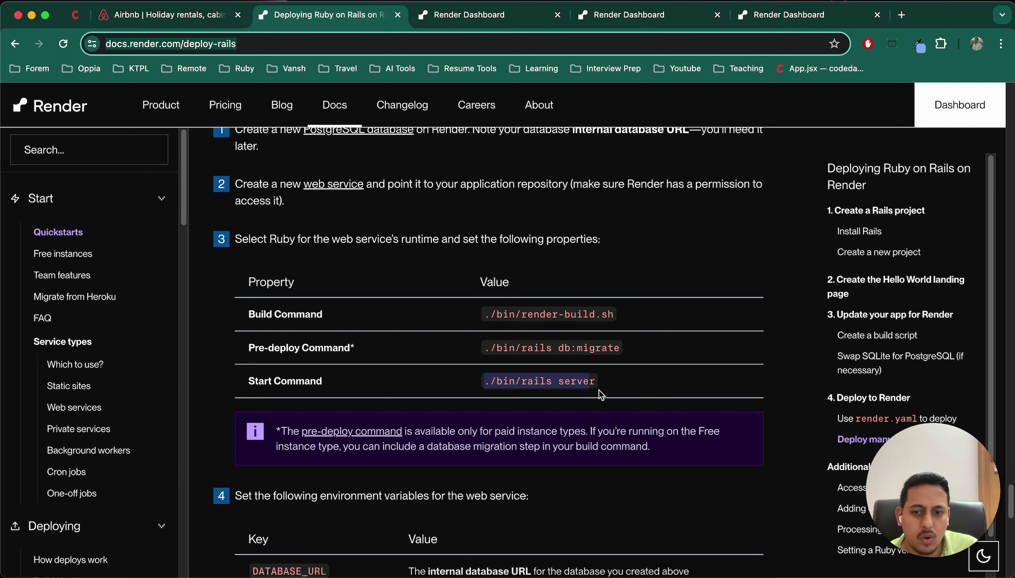
# Copy the DATABASE_URL name from the guide and locate the RAILS_MASTER_KEY variable row
pyautogui.scroll(-5, 596, 386)
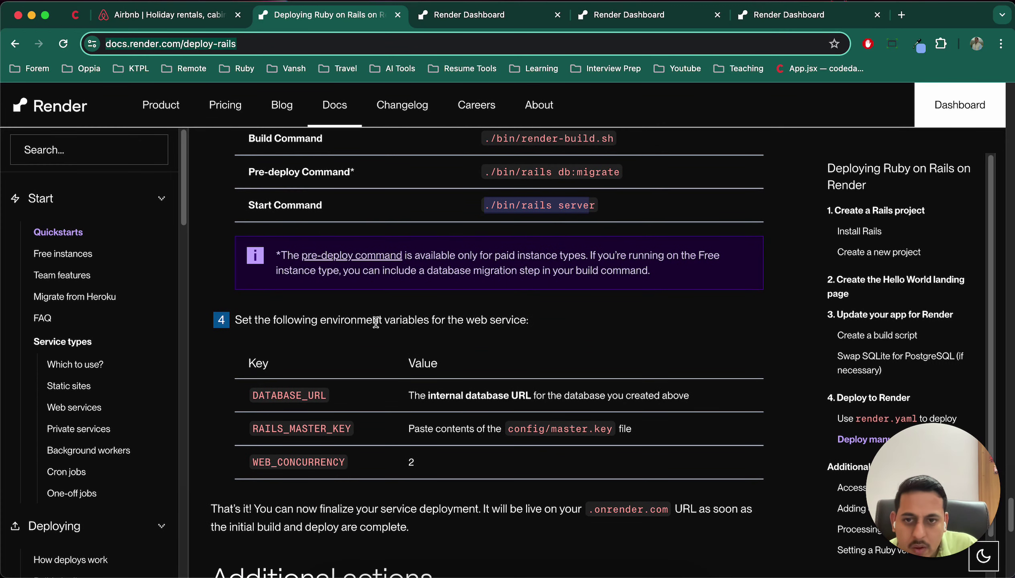
pyautogui.doubleClick(306, 396)
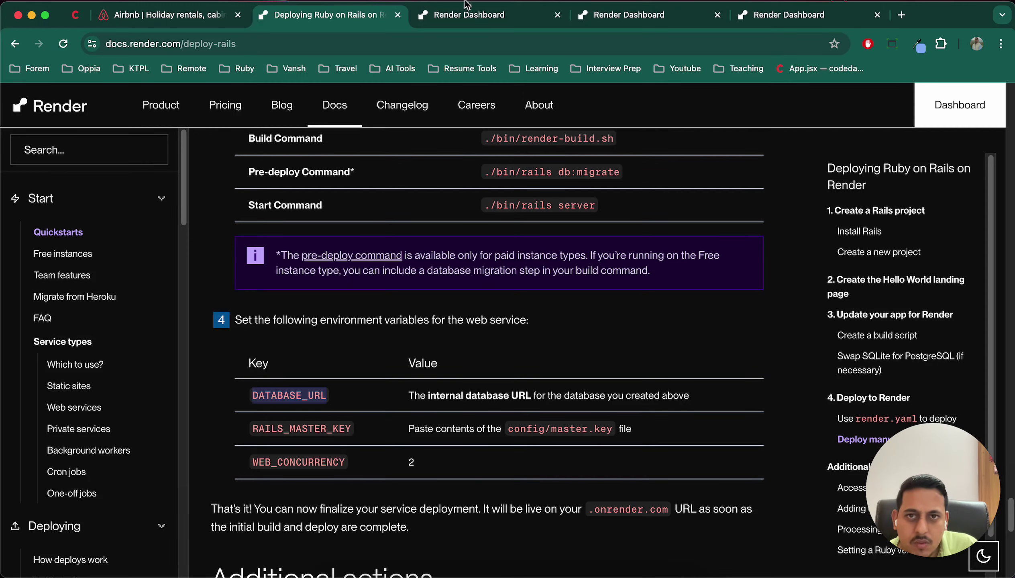
pyautogui.click(466, 16)
pyautogui.click(620, 18)
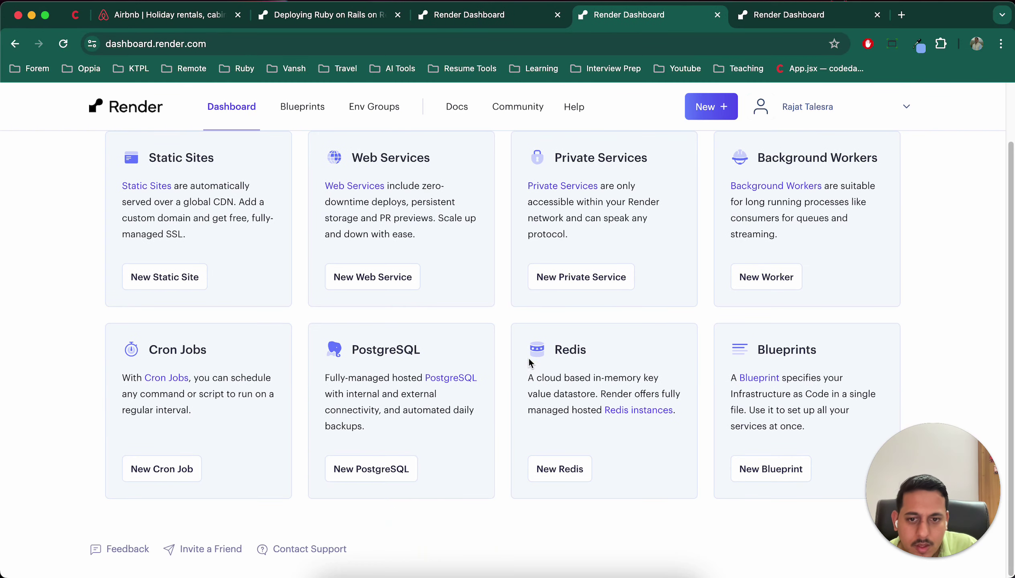
pyautogui.click(770, 25)
pyautogui.scroll(-10, 211, 296)
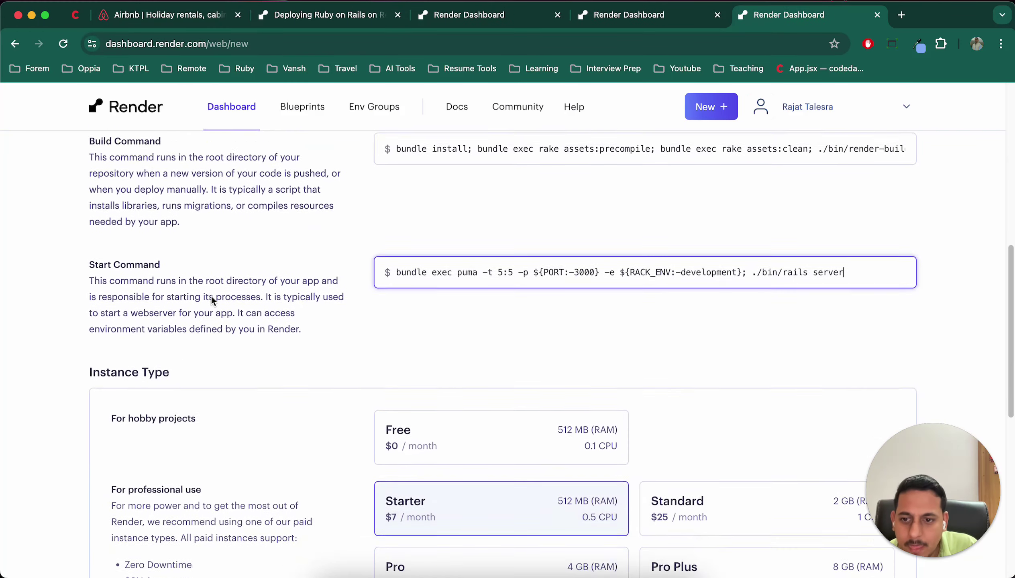
pyautogui.scroll(1, 463, 241)
pyautogui.scroll(10, 440, 185)
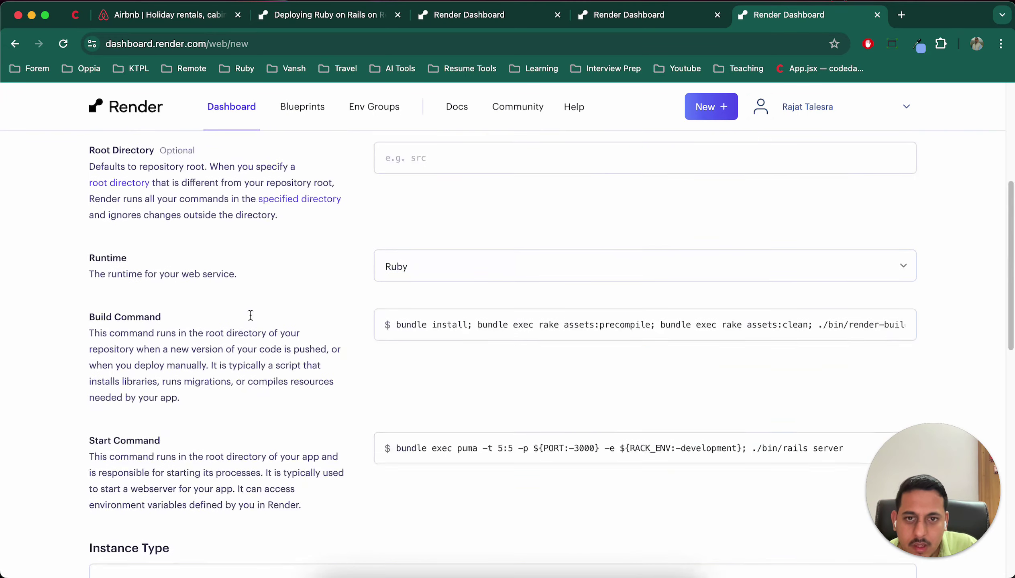
pyautogui.scroll(-2, 403, 354)
pyautogui.scroll(2, 312, 373)
pyautogui.scroll(3, 312, 370)
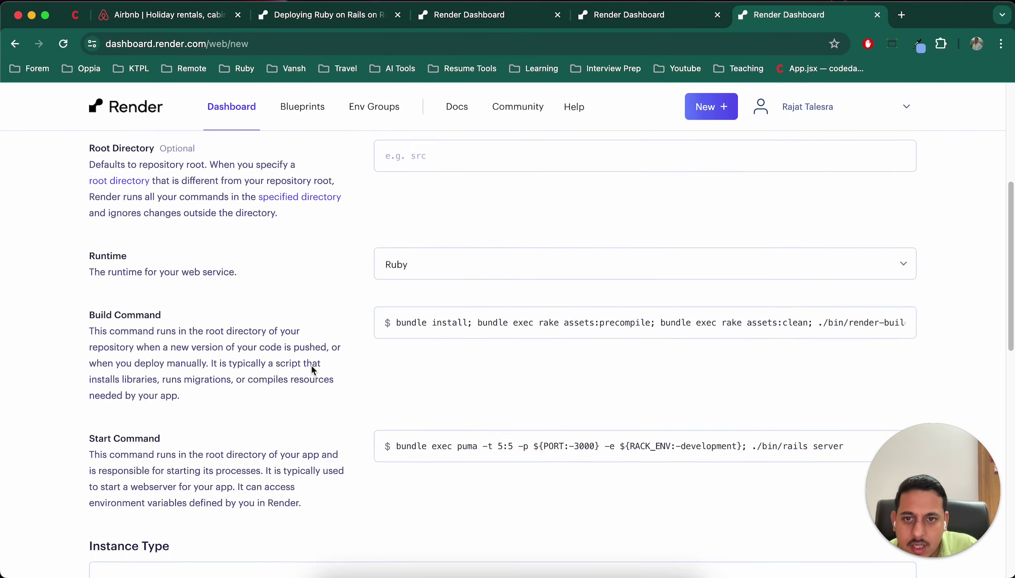
pyautogui.scroll(4, 250, 301)
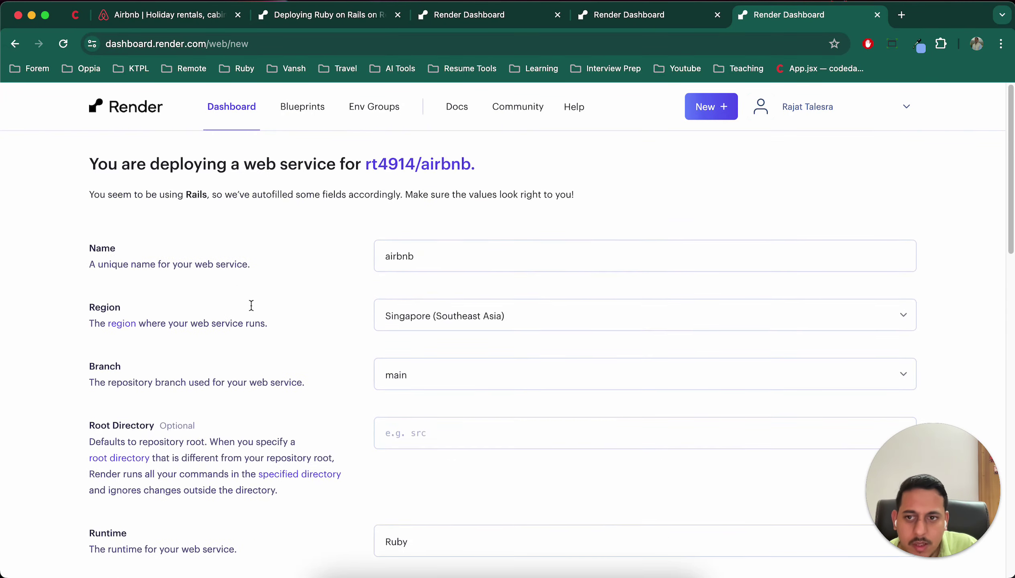
pyautogui.scroll(-10, 281, 306)
pyautogui.scroll(-3, 286, 294)
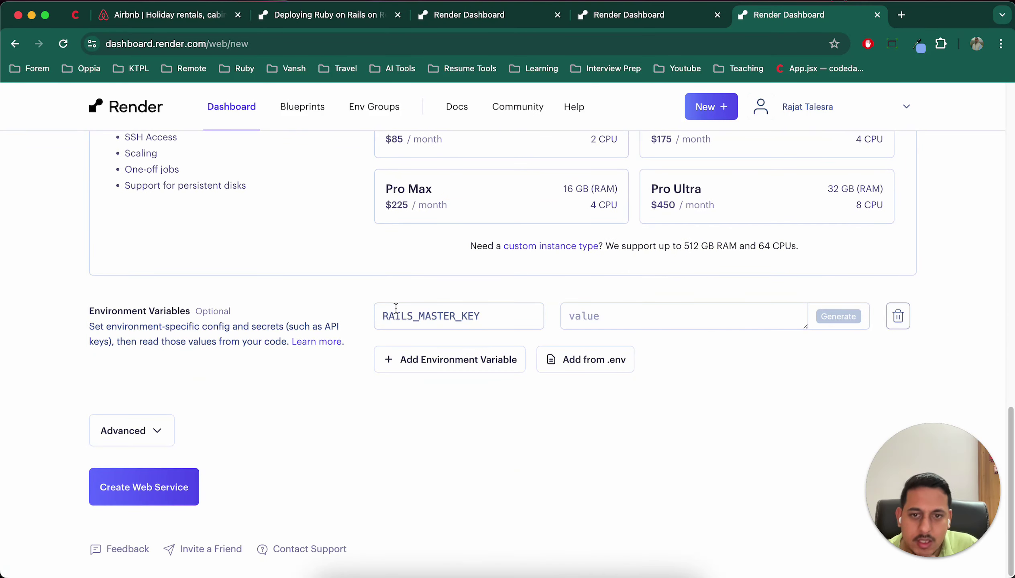
pyautogui.click(411, 316)
pyautogui.doubleClick(418, 317)
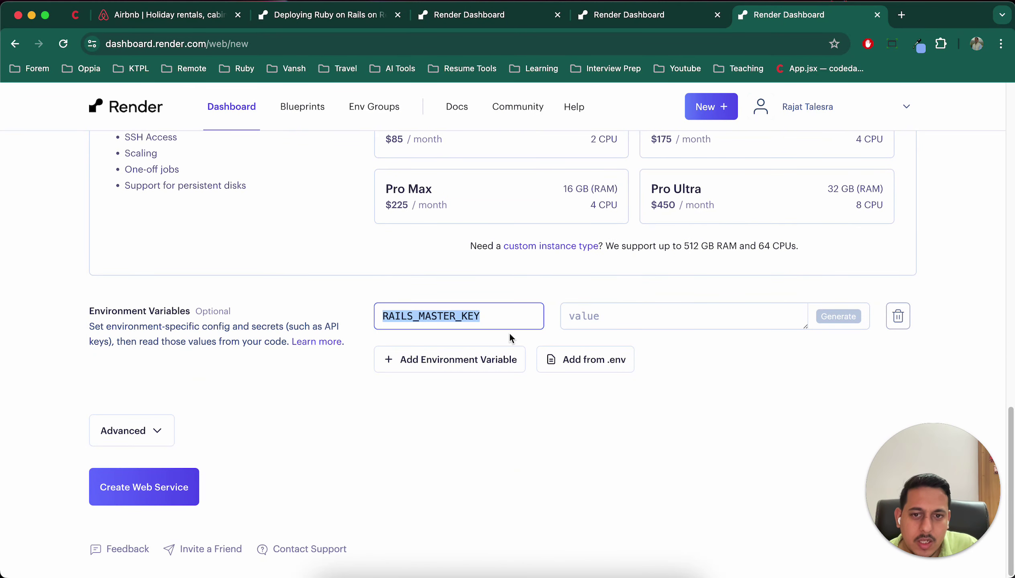
# Paste the contents of config/master.key as the RAILS_MASTER_KEY value
pyautogui.press('super+Tab')
pyautogui.scroll(-3, 129, 288)
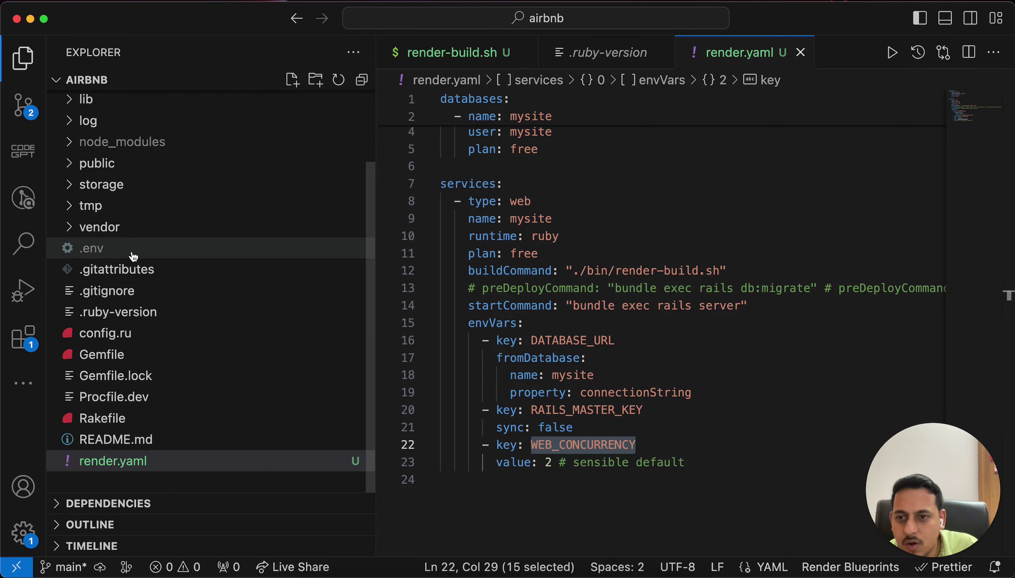
pyautogui.scroll(4, 105, 237)
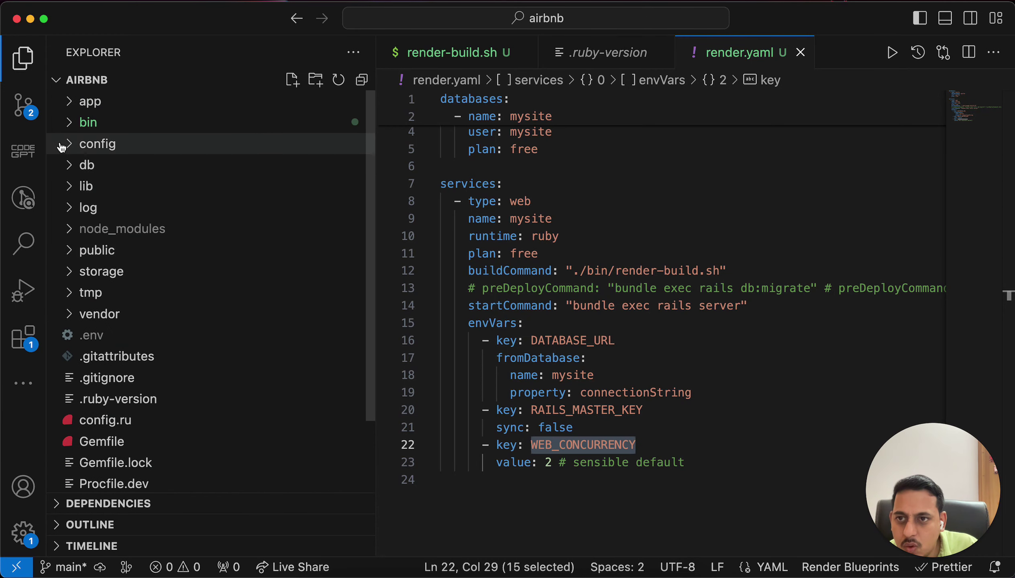
pyautogui.click(67, 152)
pyautogui.click(138, 382)
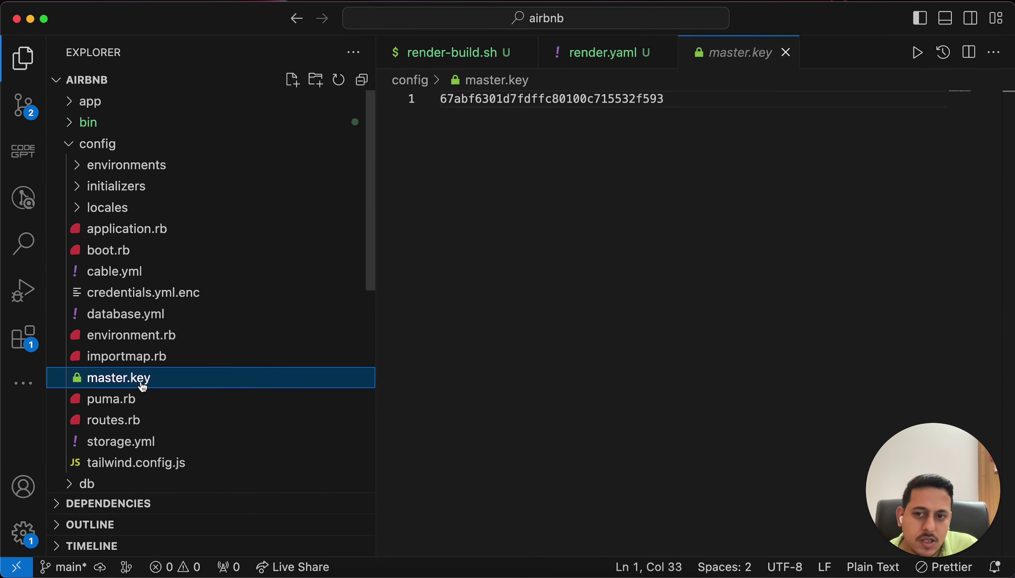
pyautogui.press('super+a')
pyautogui.press('super+c')
pyautogui.press('super+Tab')
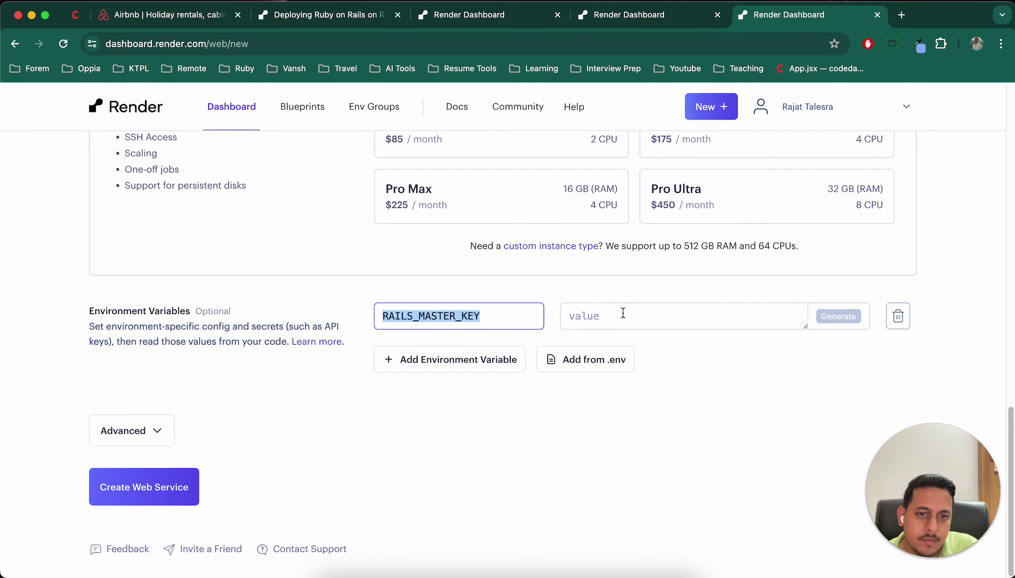
pyautogui.click(623, 313)
pyautogui.press('super+v')
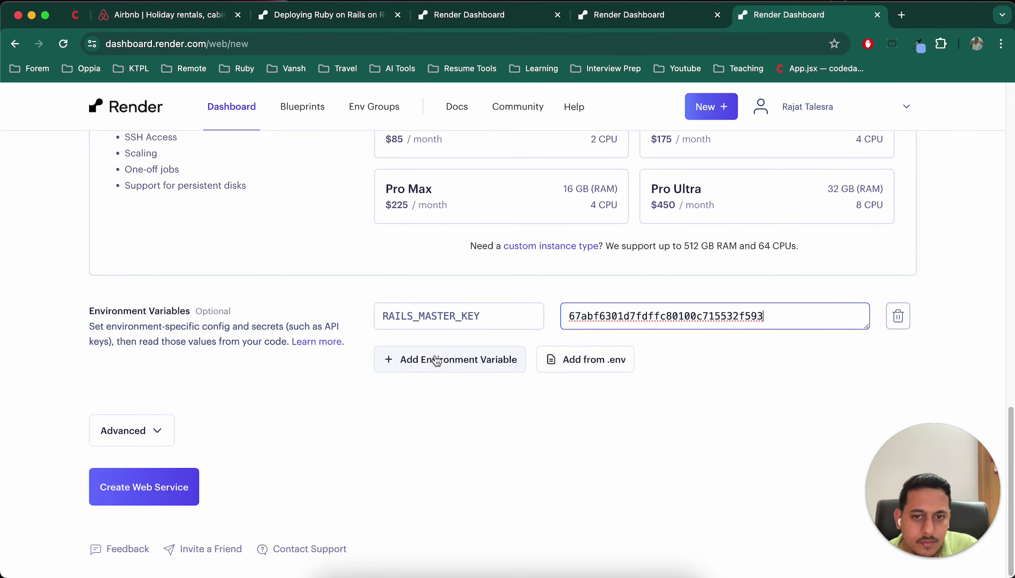
# Add a new environment variable named DATABASE_URL, then go to the dashboard home
pyautogui.click(424, 360)
pyautogui.press('super+Tab')
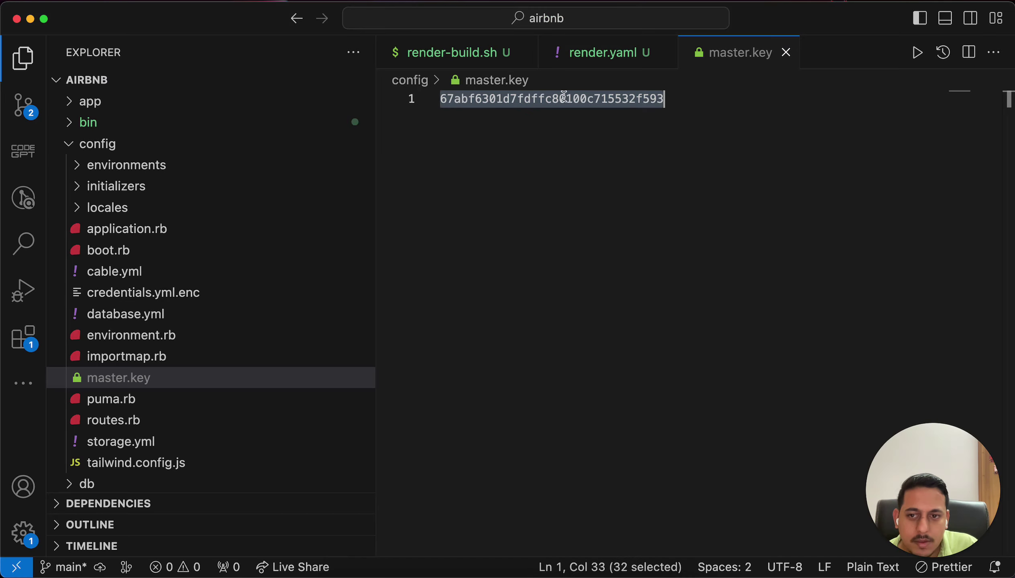
pyautogui.press('super+Tab')
pyautogui.click(465, 18)
pyautogui.click(351, 12)
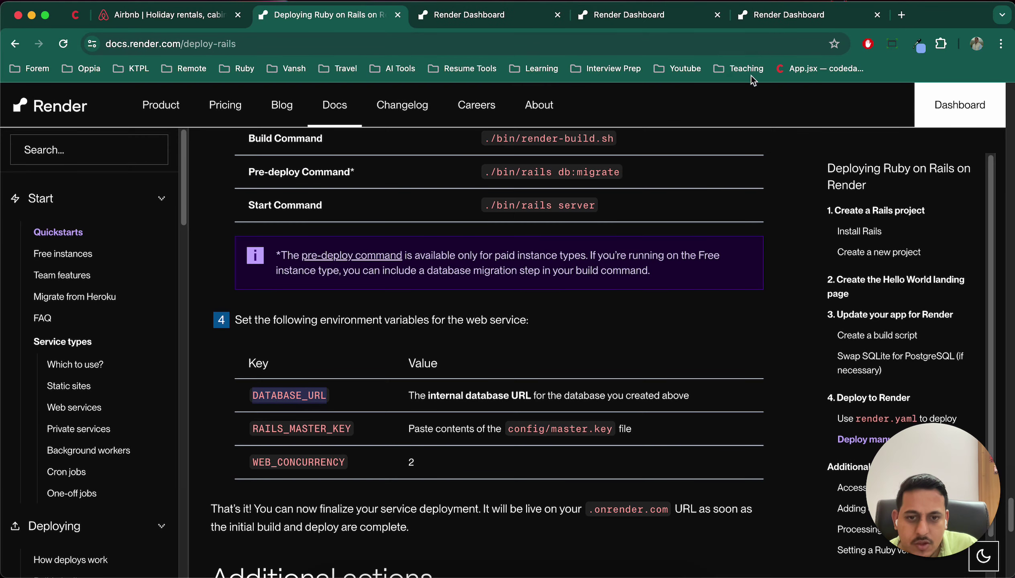
pyautogui.click(812, 16)
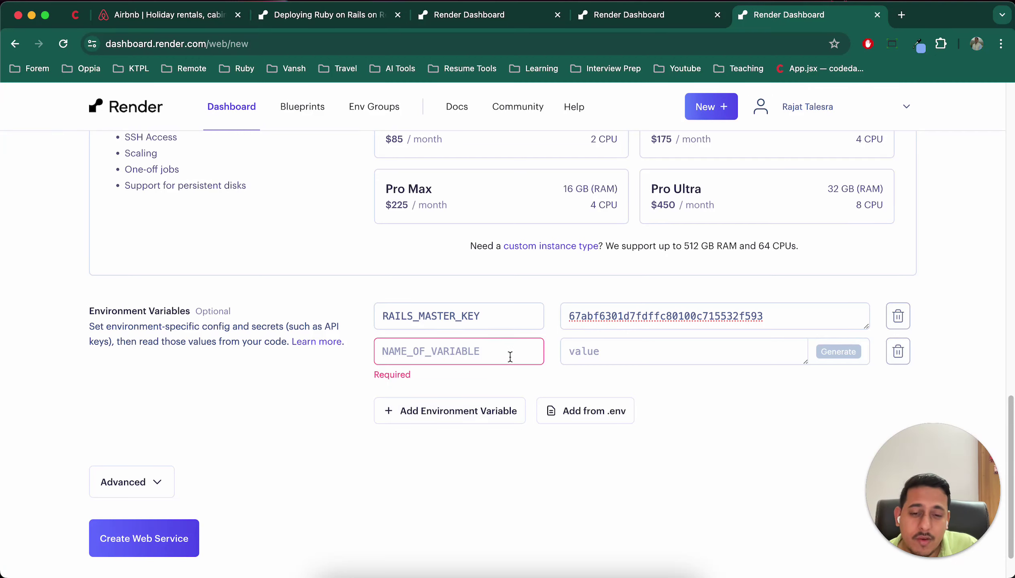
pyautogui.write('DATABASE_URL')
pyautogui.click(616, 18)
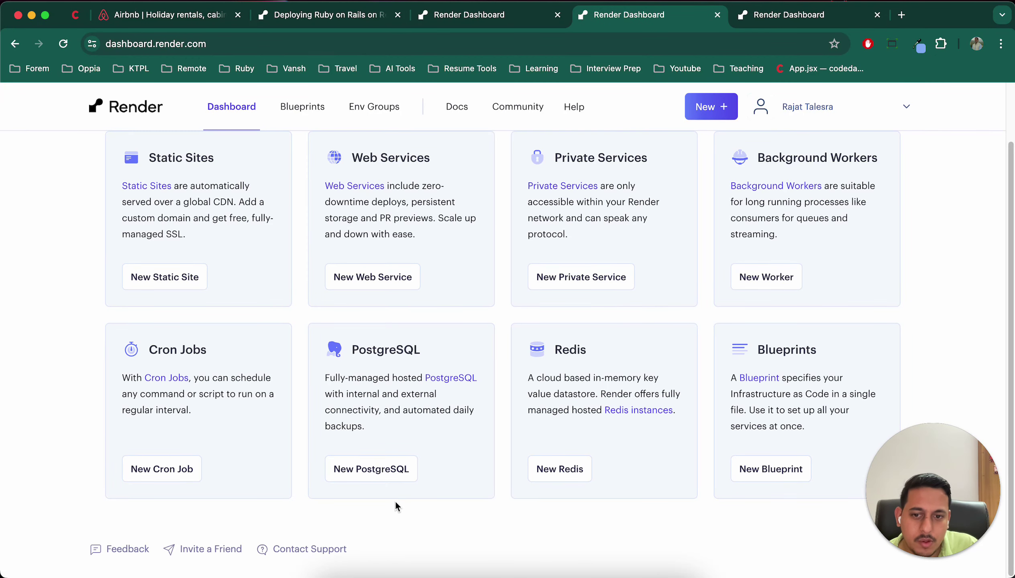
# Start a New PostgreSQL database named airbnb in Singapore (Southeast Asia)
pyautogui.click(399, 468)
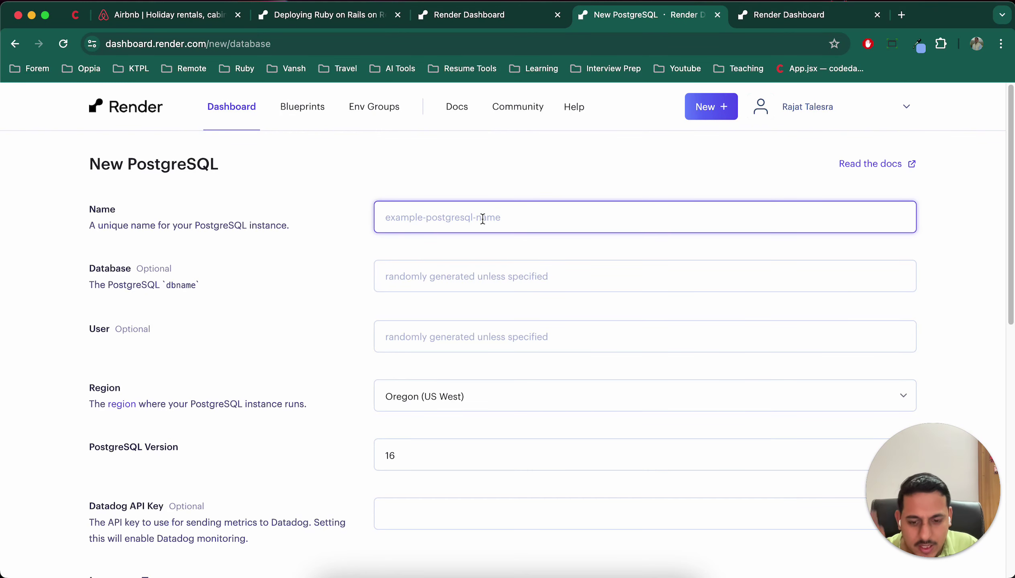
pyautogui.write('air')
pyautogui.press('Down')
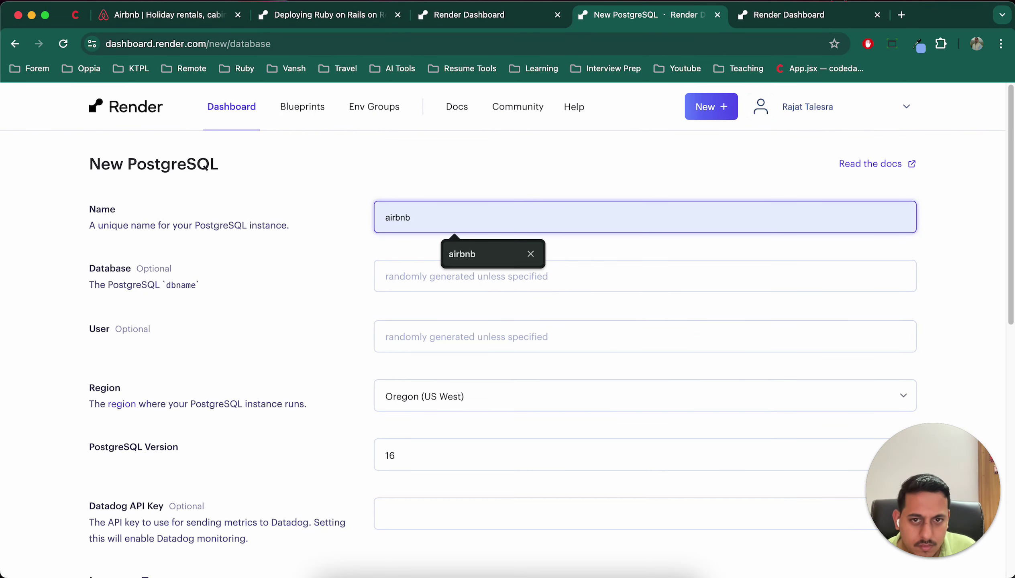
pyautogui.press('Return')
pyautogui.doubleClick(464, 203)
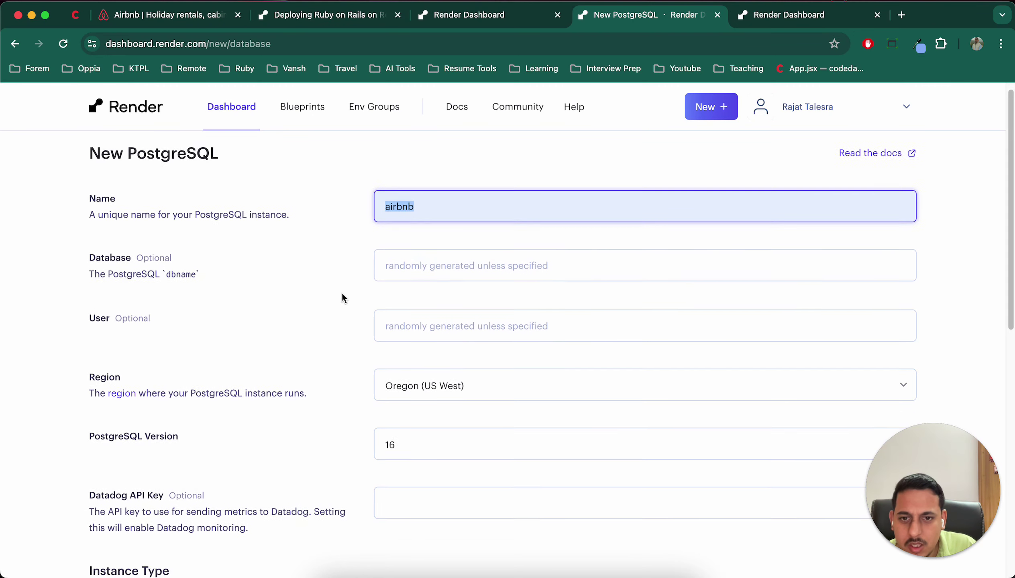
pyautogui.scroll(-3, 323, 284)
pyautogui.click(580, 284)
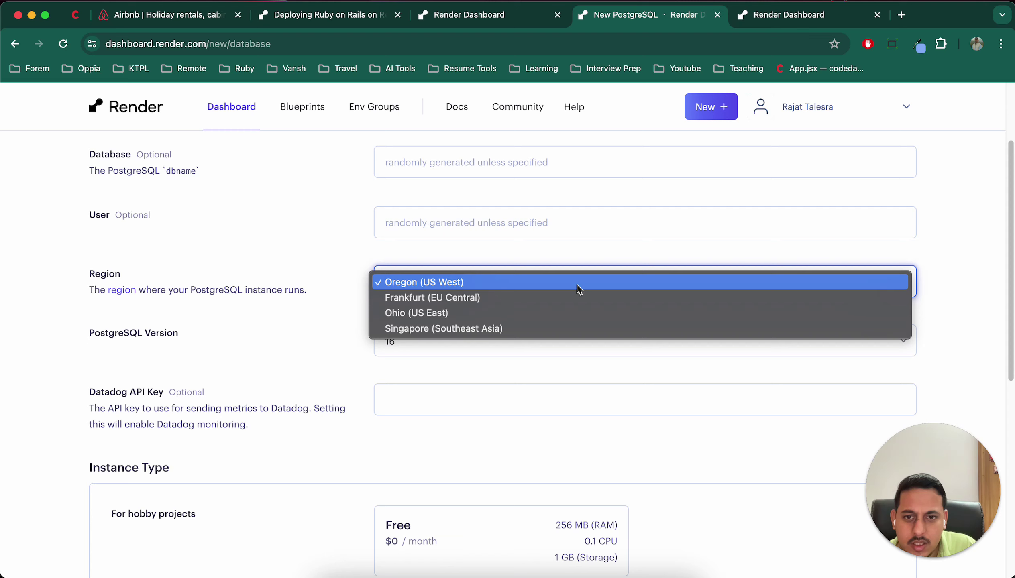
pyautogui.click(529, 326)
# Choose the Free instance type and create the database
pyautogui.scroll(-3, 480, 332)
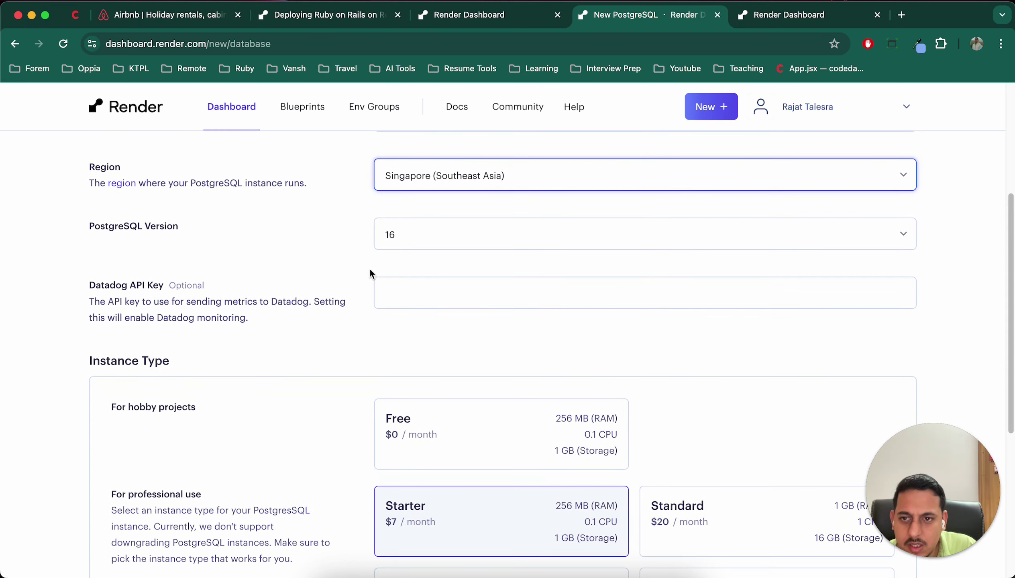
pyautogui.scroll(-4, 369, 273)
pyautogui.click(508, 313)
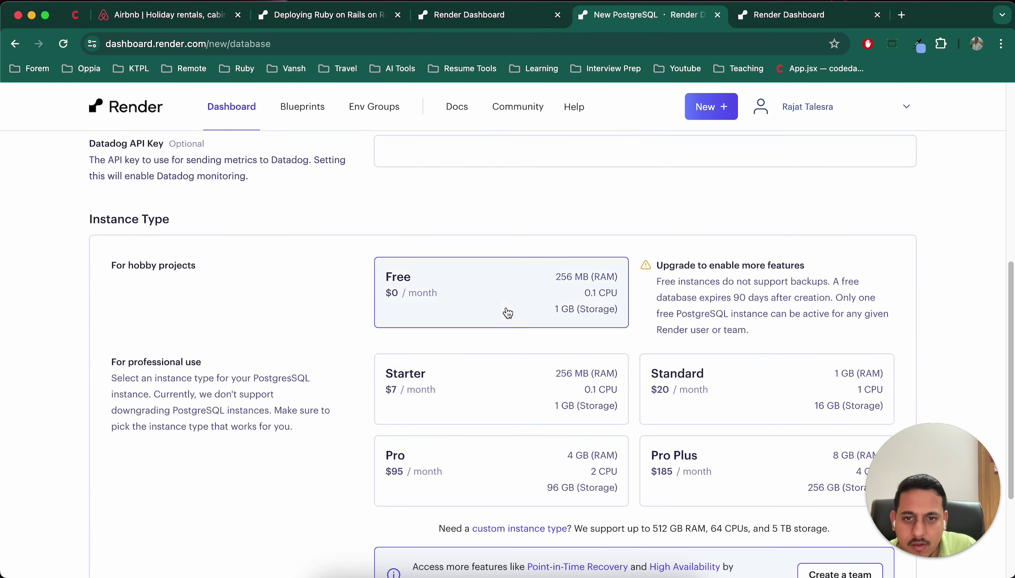
pyautogui.scroll(-4, 253, 308)
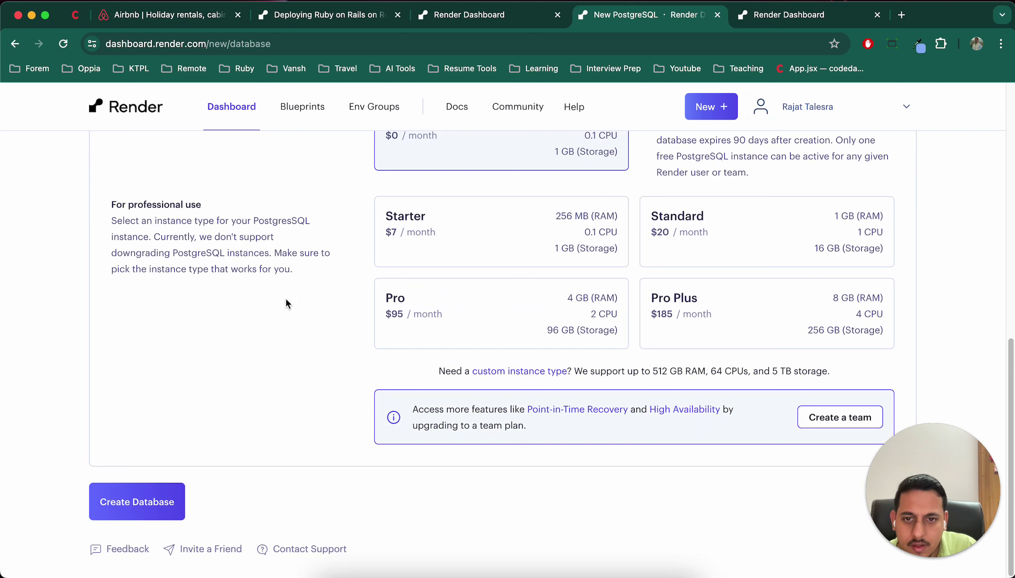
pyautogui.click(154, 501)
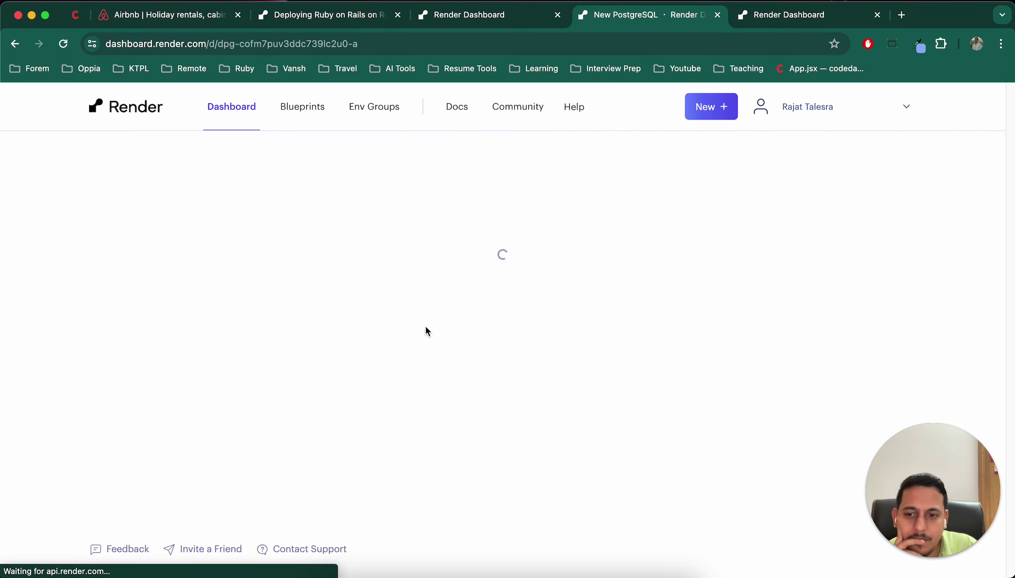
pyautogui.scroll(-15, 555, 319)
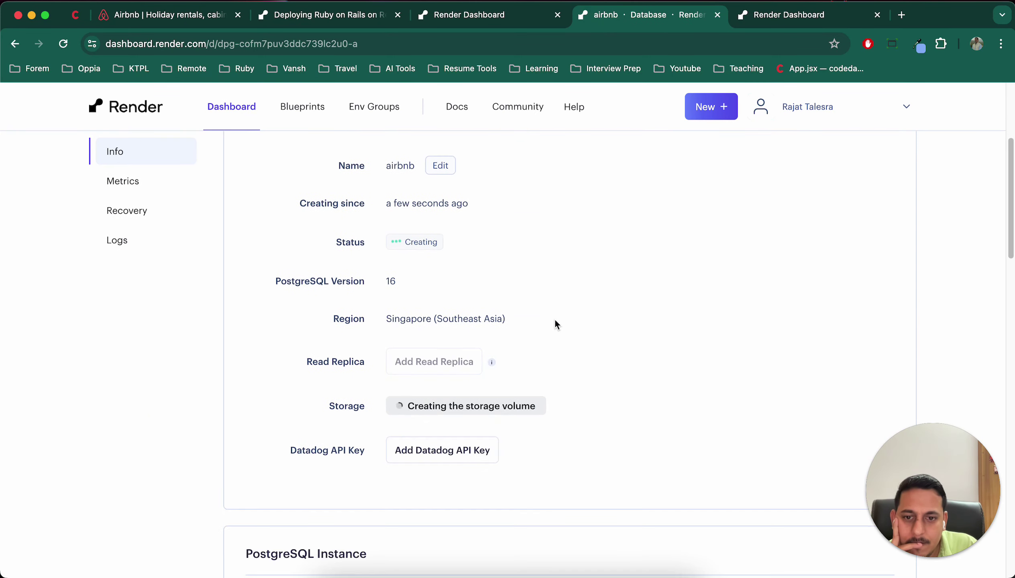
pyautogui.scroll(-6, 676, 292)
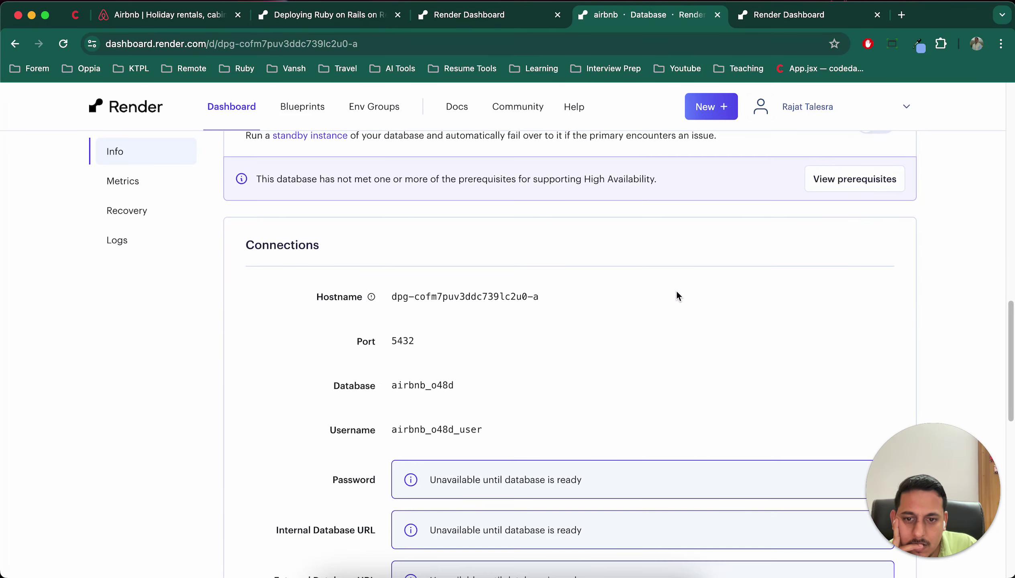
pyautogui.scroll(15, 641, 393)
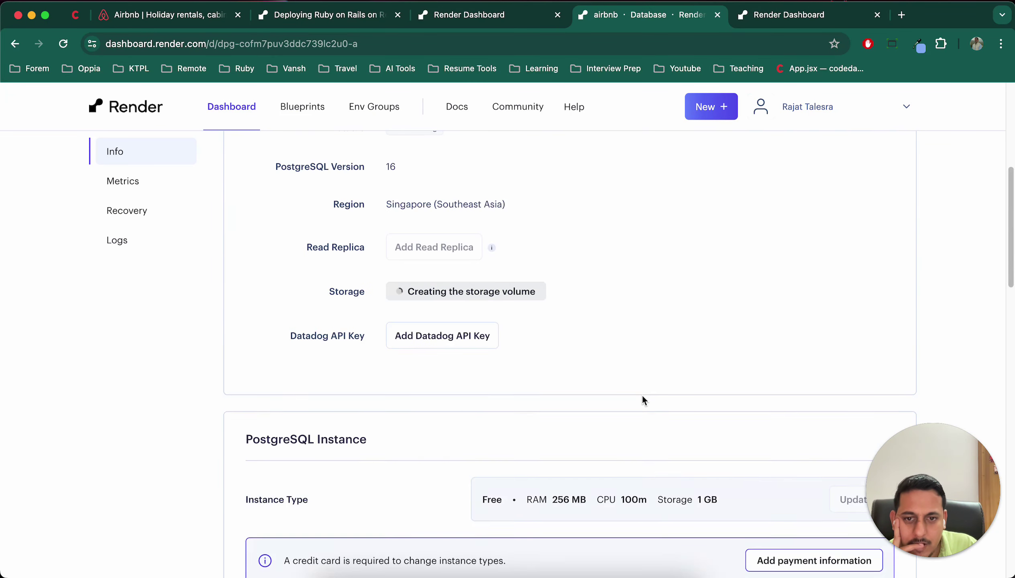
pyautogui.scroll(-3, 643, 392)
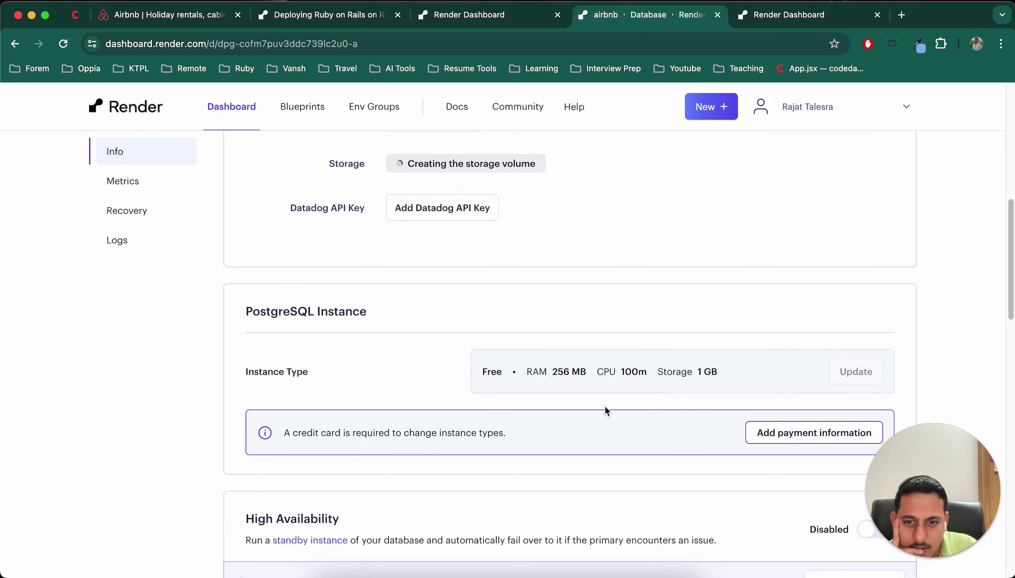
pyautogui.scroll(10, 695, 370)
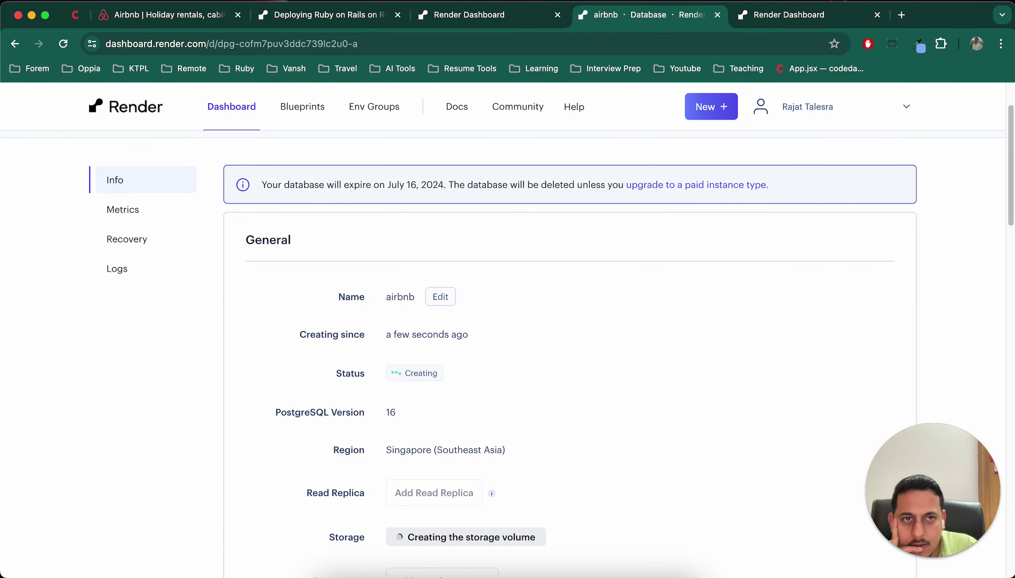
pyautogui.click(832, 16)
# Add a WEB_CONCURRENCY environment variable, copied from the guide, with value 2
pyautogui.click(299, 17)
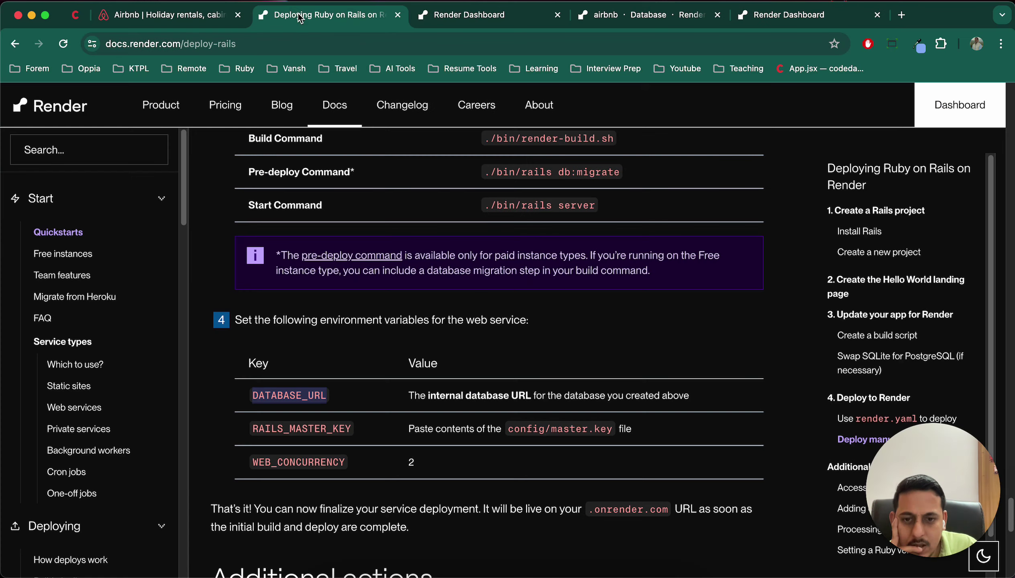
pyautogui.doubleClick(295, 463)
pyautogui.press('super+c')
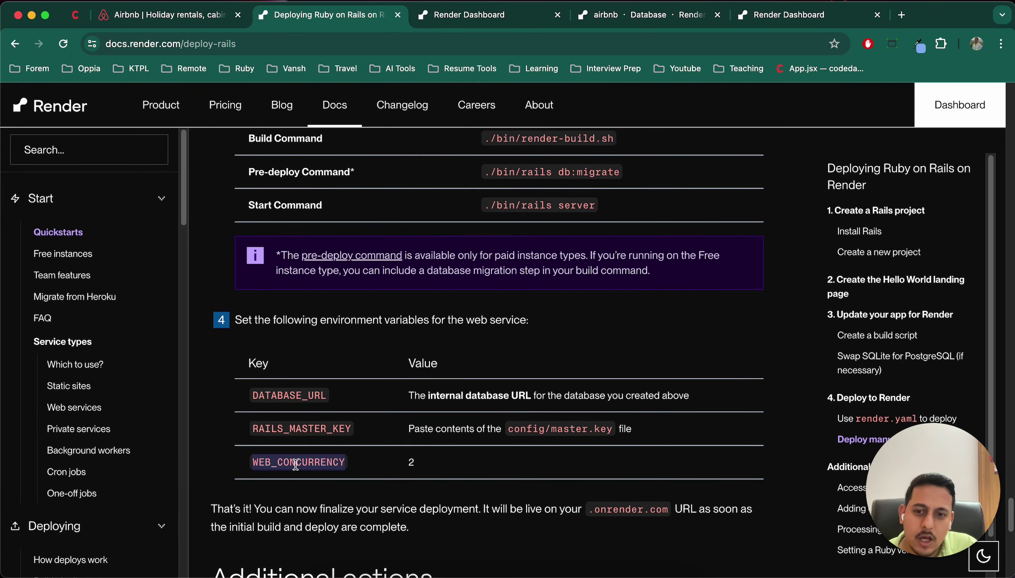
pyautogui.click(830, 16)
pyautogui.click(459, 404)
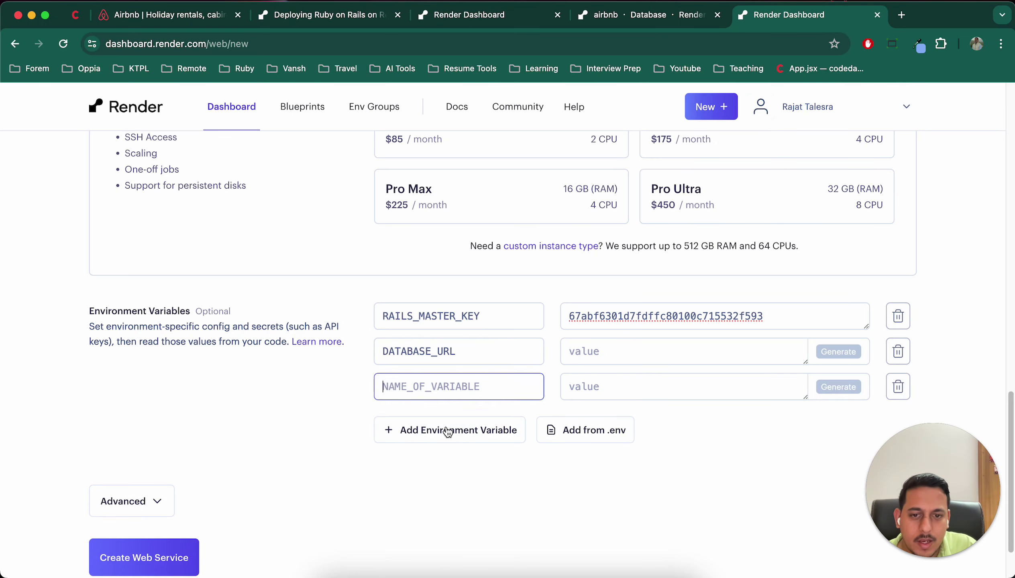
pyautogui.press('super+v')
pyautogui.click(626, 390)
pyautogui.write('2')
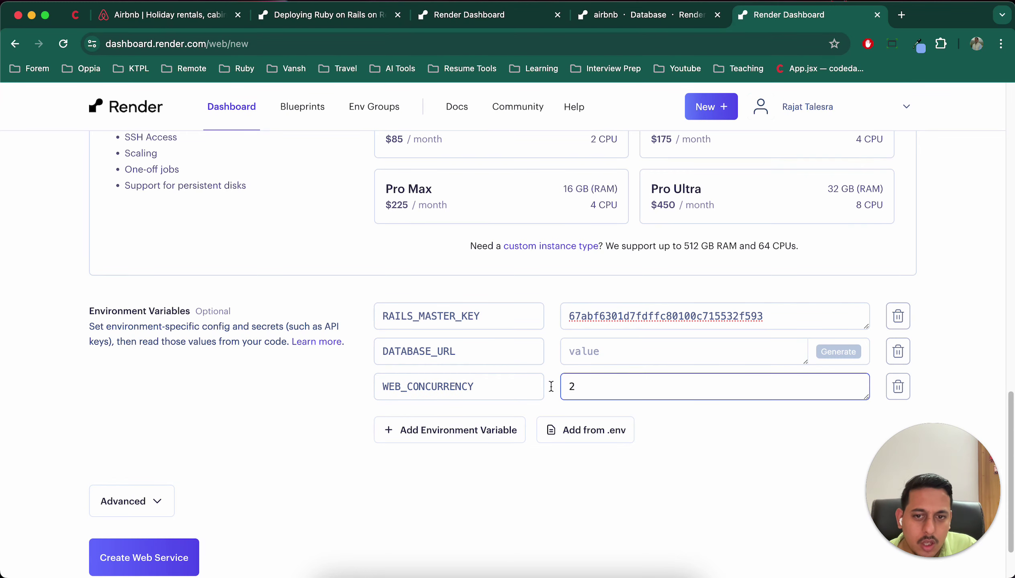
pyautogui.press('super+Tab')
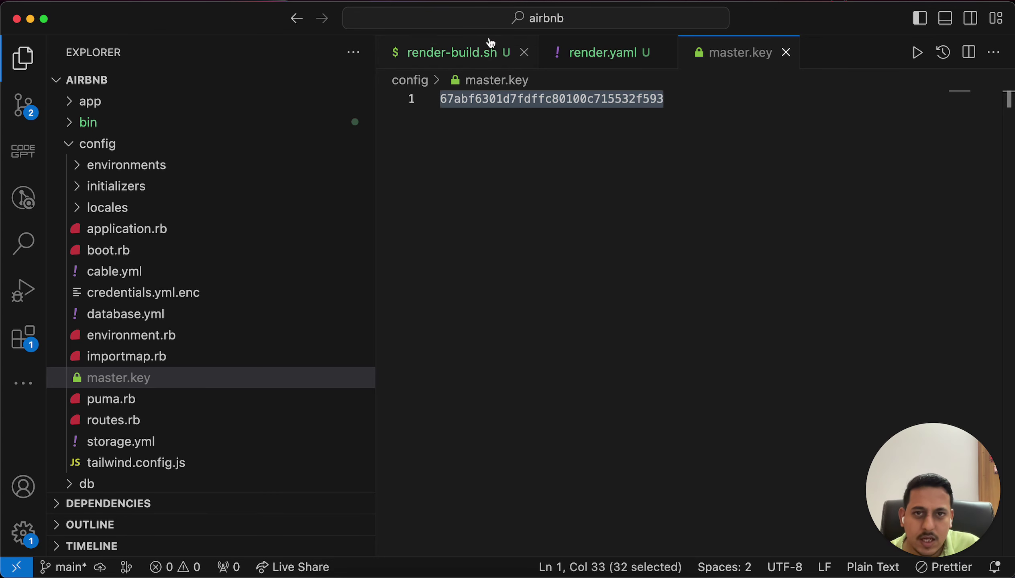
pyautogui.click(604, 52)
pyautogui.click(667, 270)
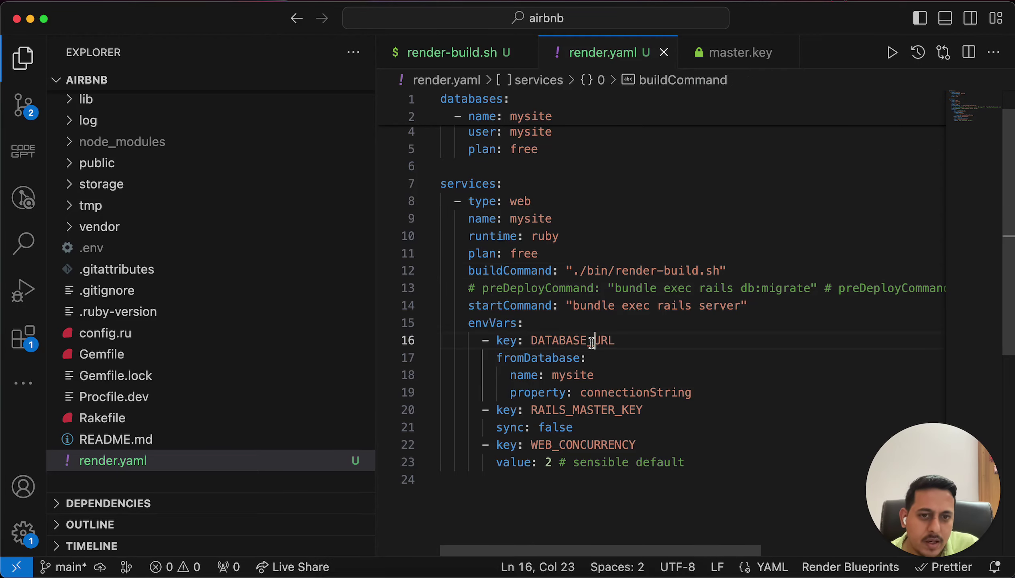
pyautogui.doubleClick(572, 340)
pyautogui.press('super+Tab')
pyautogui.doubleClick(425, 351)
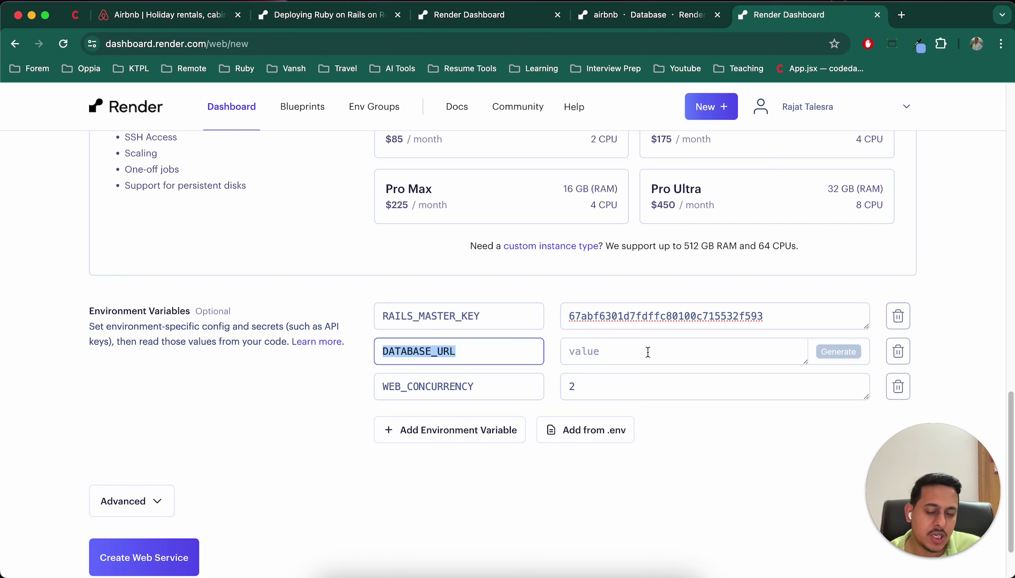
pyautogui.press('super+Tab')
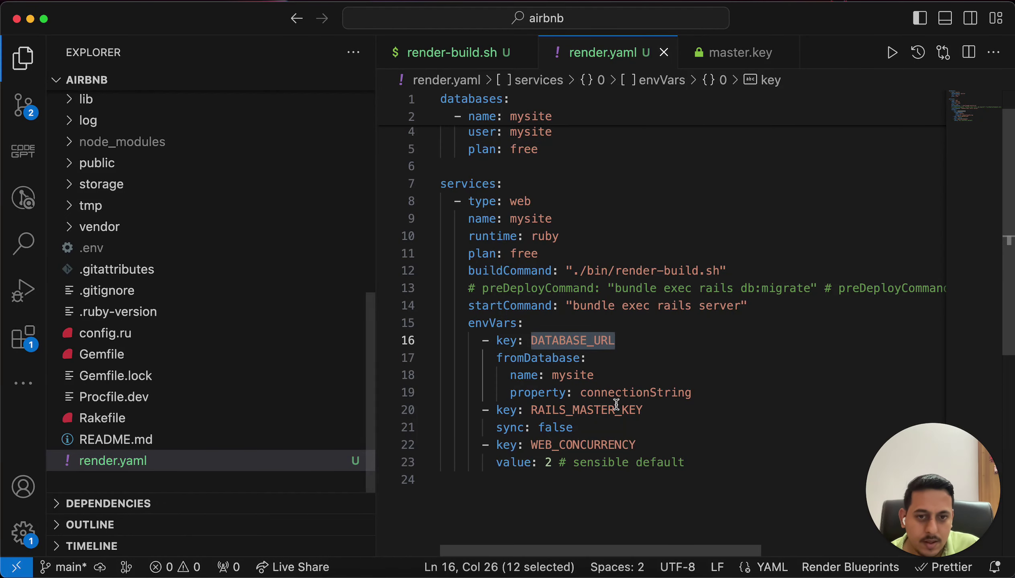
pyautogui.click(580, 410)
pyautogui.press('super+Tab')
pyautogui.press('super+Tab')
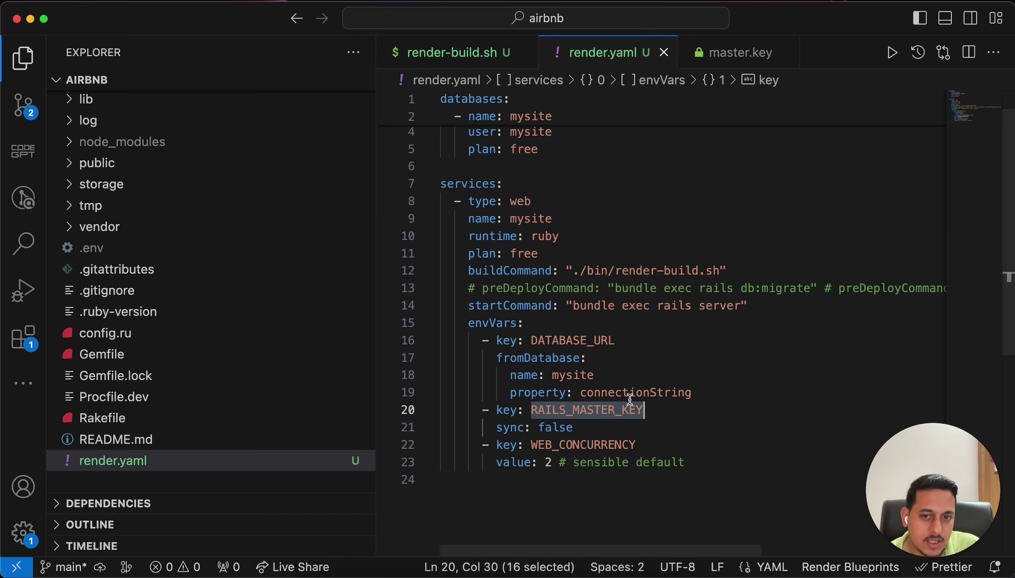
pyautogui.press('super+Tab')
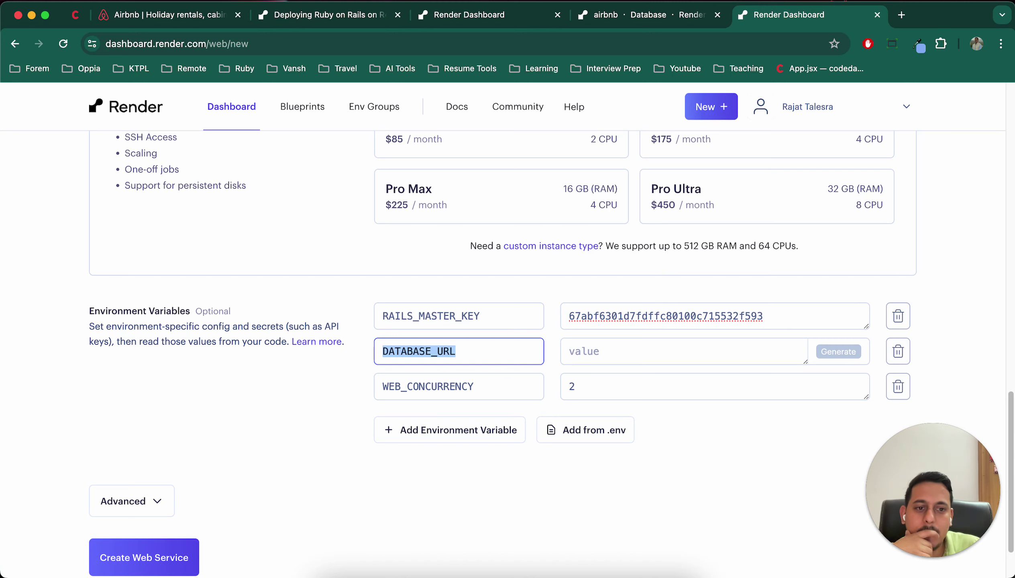
# Copy the airbnb database's Internal Database URL and paste it as the DATABASE_URL value
pyautogui.click(628, 9)
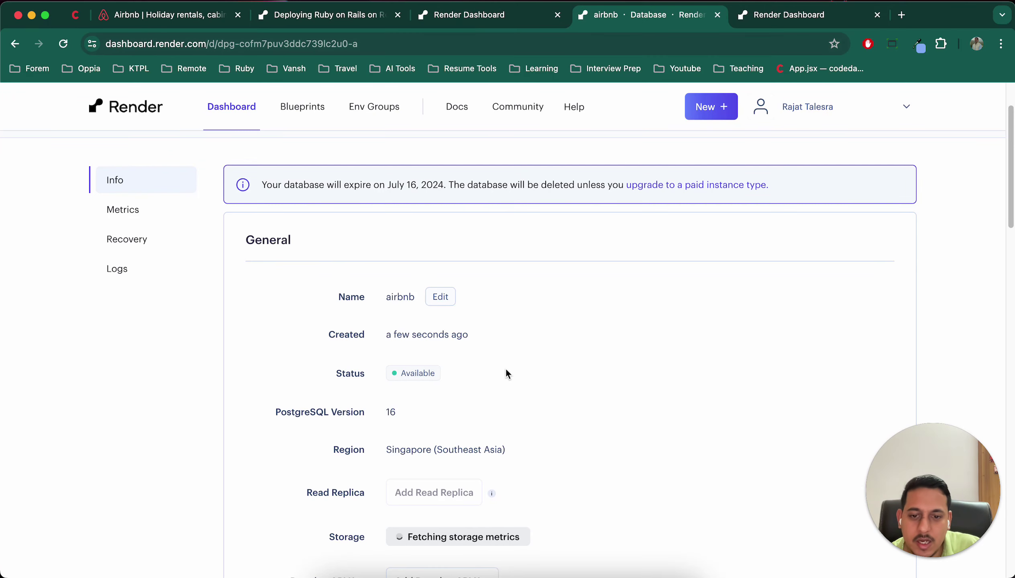
pyautogui.scroll(-5, 503, 369)
pyautogui.scroll(-10, 503, 368)
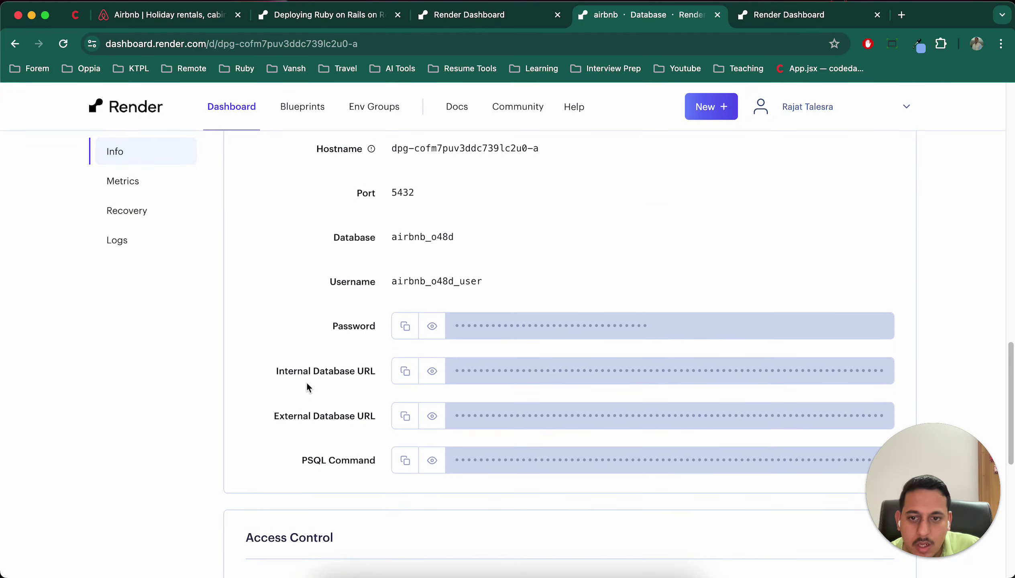
pyautogui.click(406, 372)
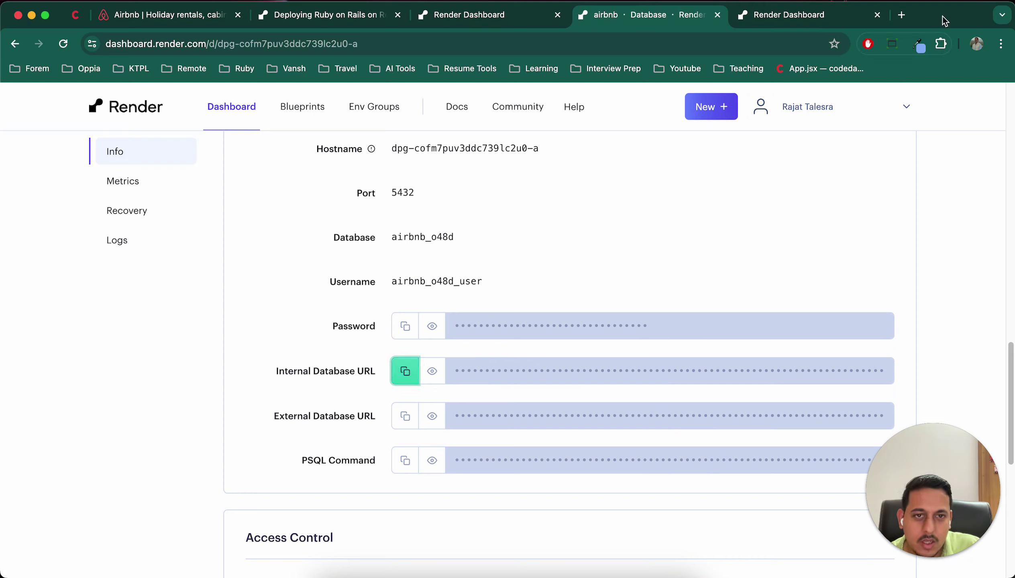
pyautogui.click(839, 17)
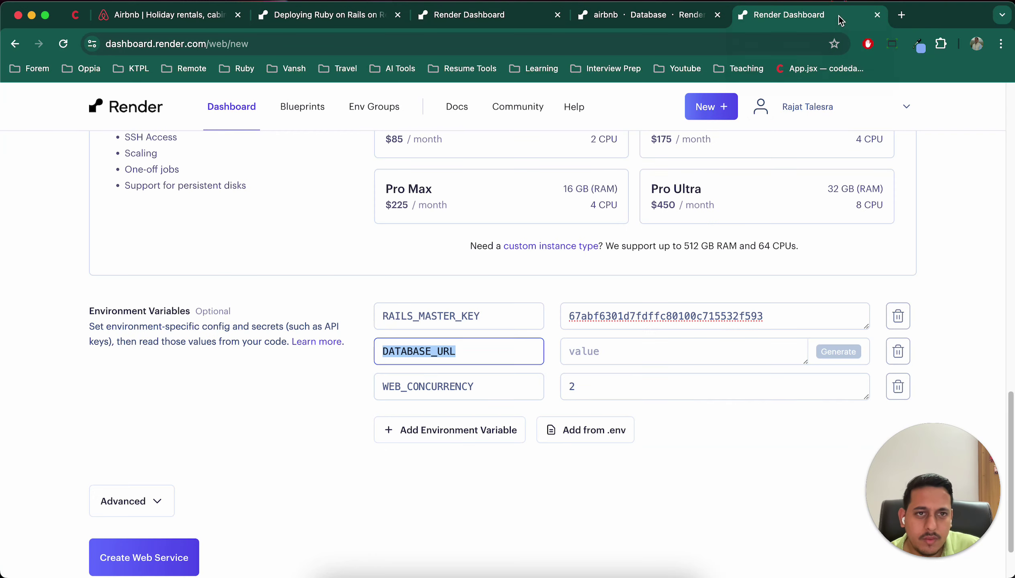
pyautogui.click(686, 350)
pyautogui.press('cmd+v')
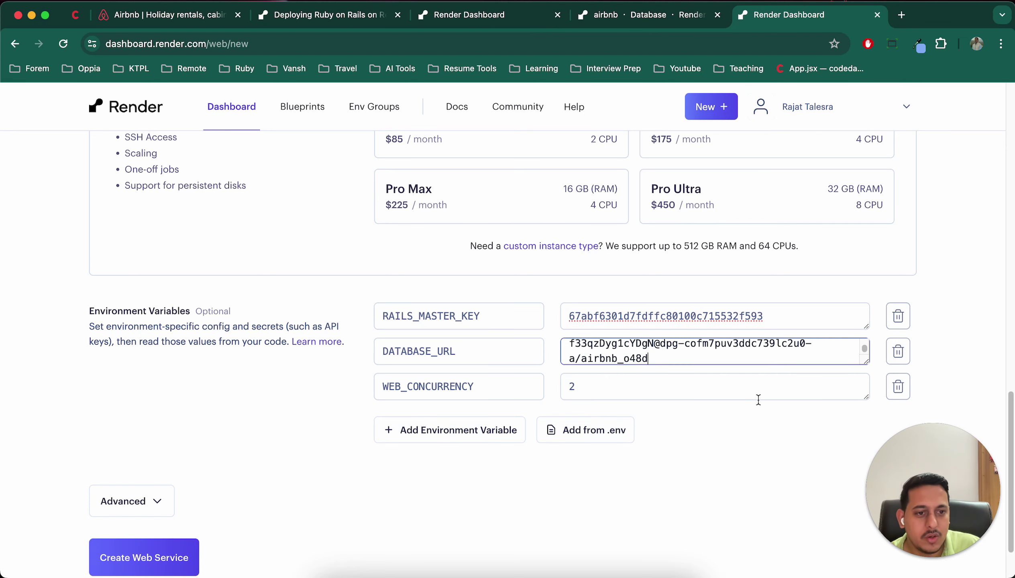
pyautogui.scroll(-1, 322, 503)
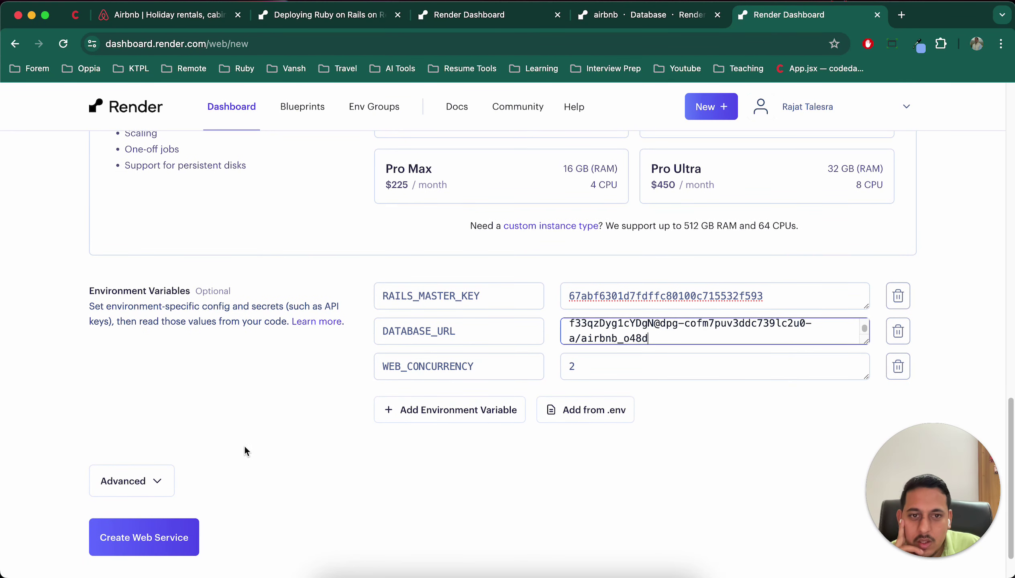
# Look over the Advanced settings, then create the airbnb web service to start its first deploy
pyautogui.click(145, 479)
pyautogui.scroll(-5, 264, 360)
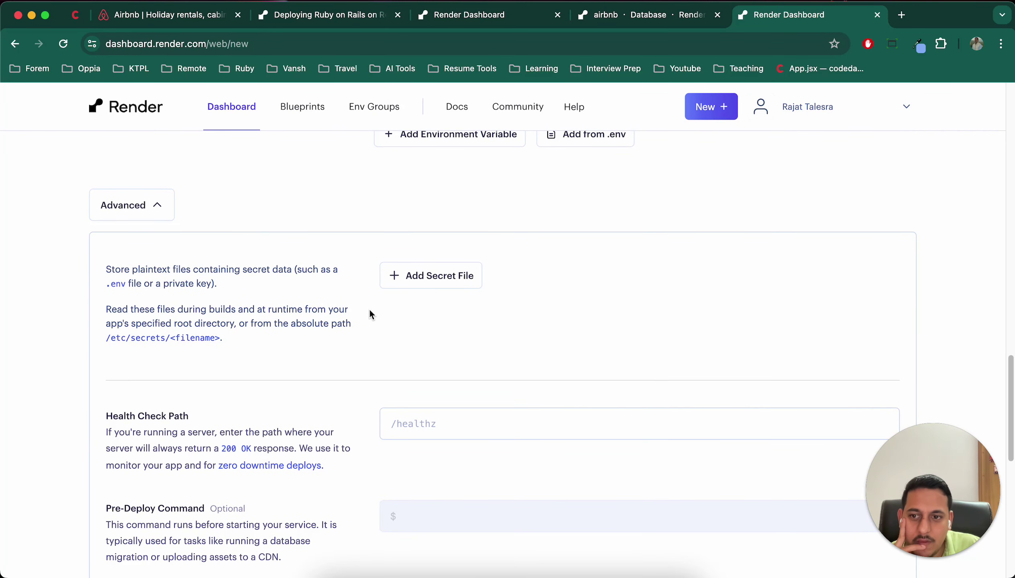
pyautogui.scroll(-2, 368, 310)
pyautogui.scroll(-10, 318, 364)
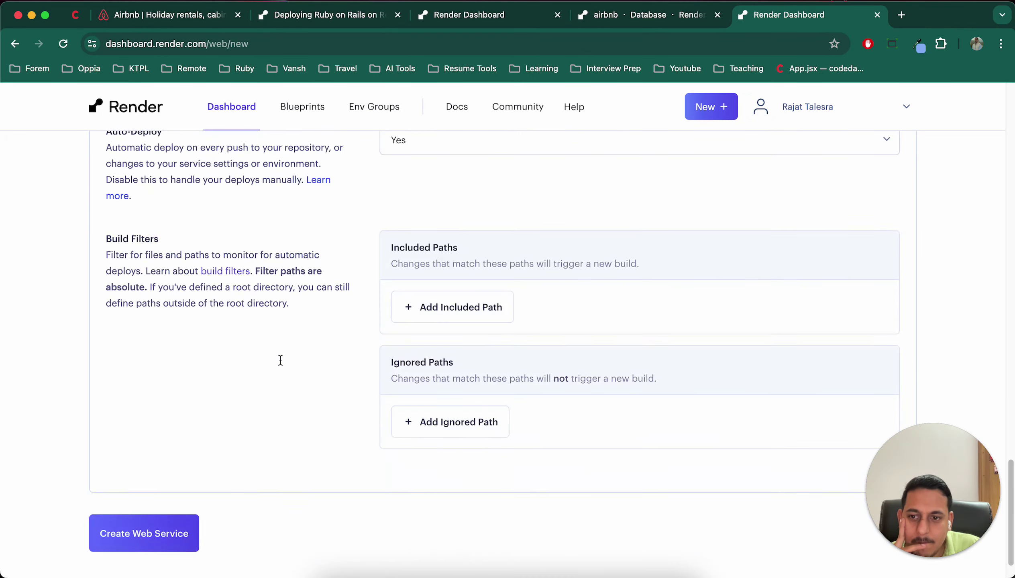
pyautogui.scroll(16, 280, 365)
pyautogui.click(145, 419)
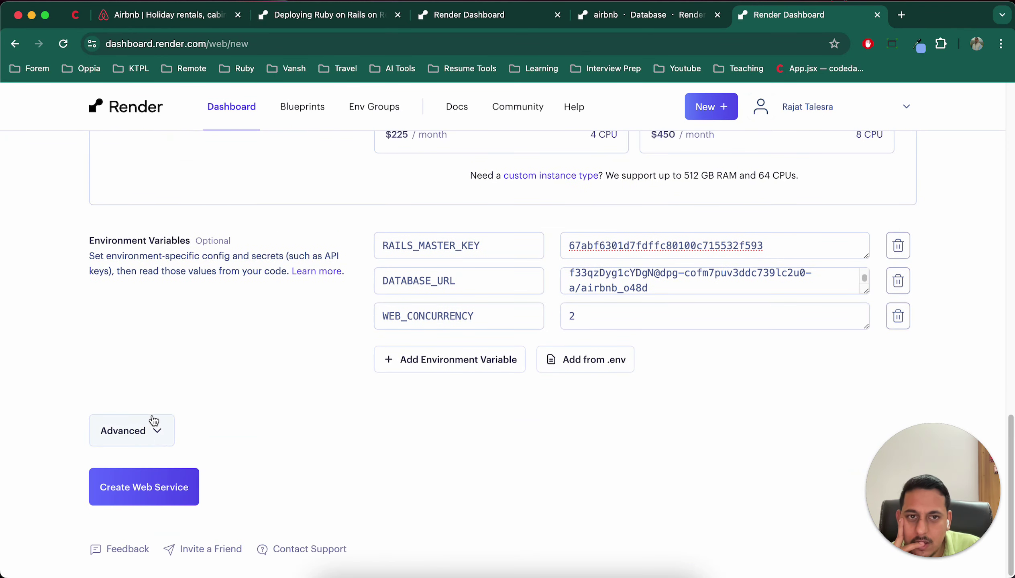
pyautogui.click(166, 483)
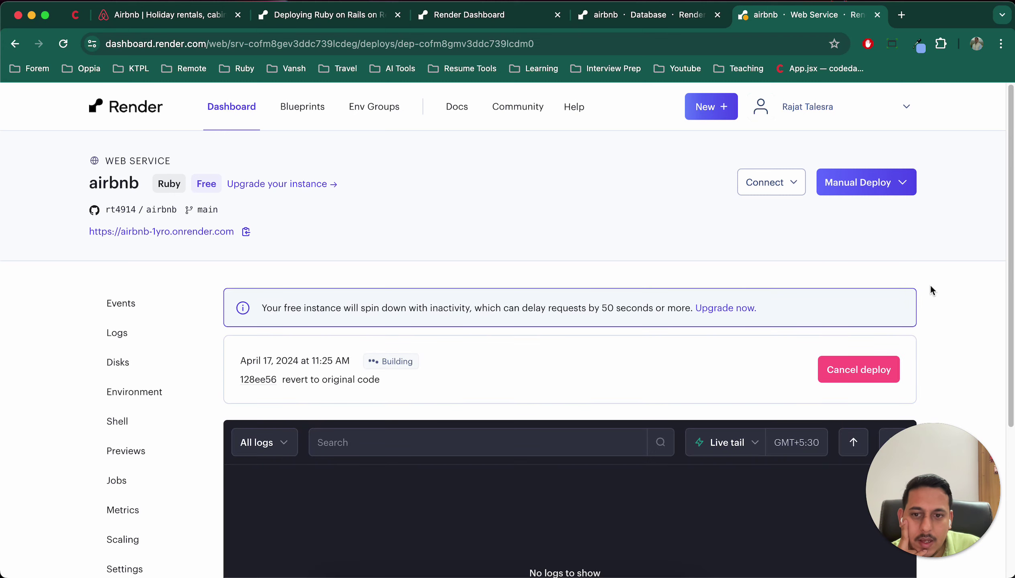
# Skim the Deploy manually steps in the Rails docs, then return to the Render dashboard overview
pyautogui.click(341, 17)
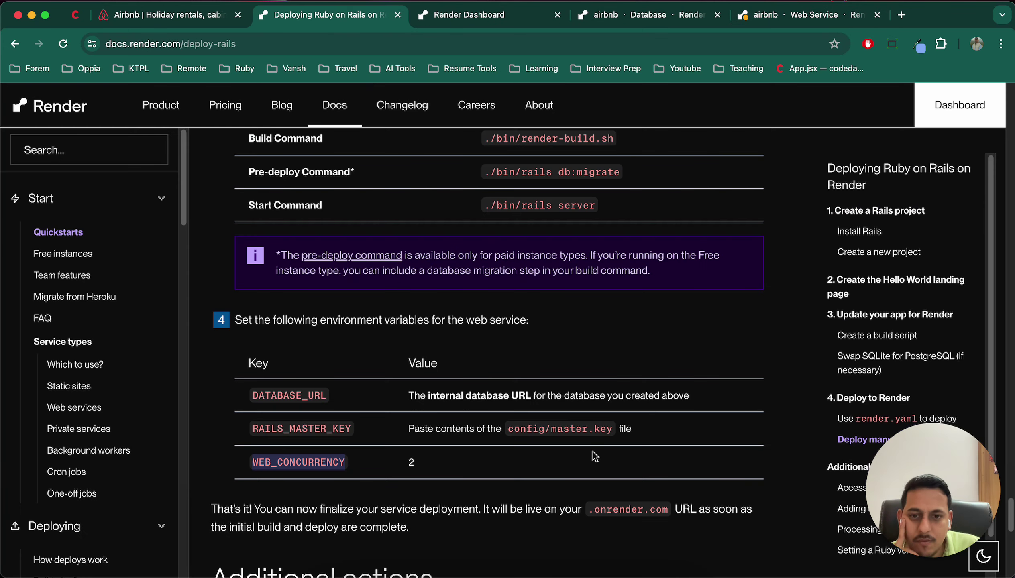
pyautogui.scroll(-1, 479, 396)
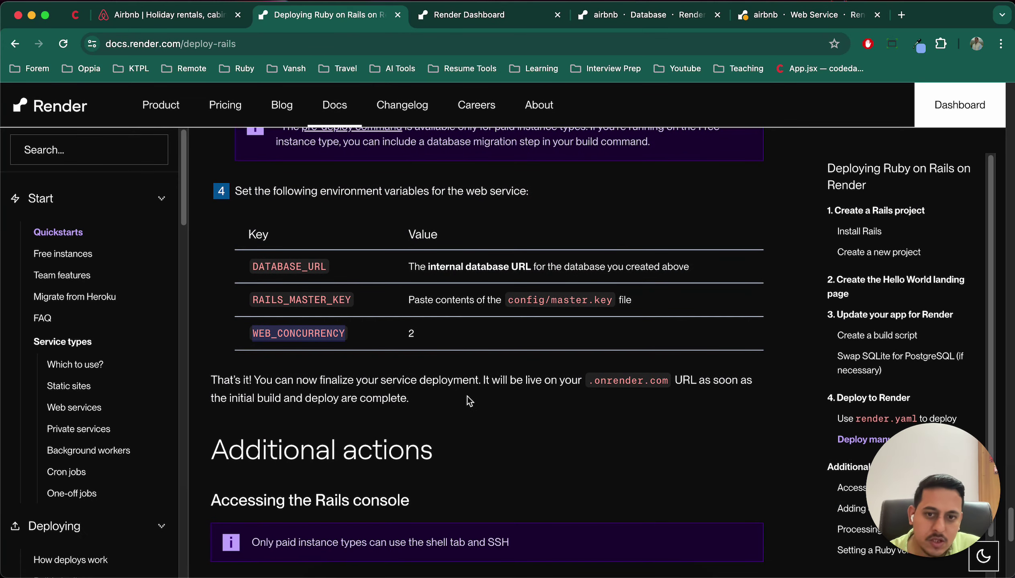
pyautogui.scroll(5, 434, 328)
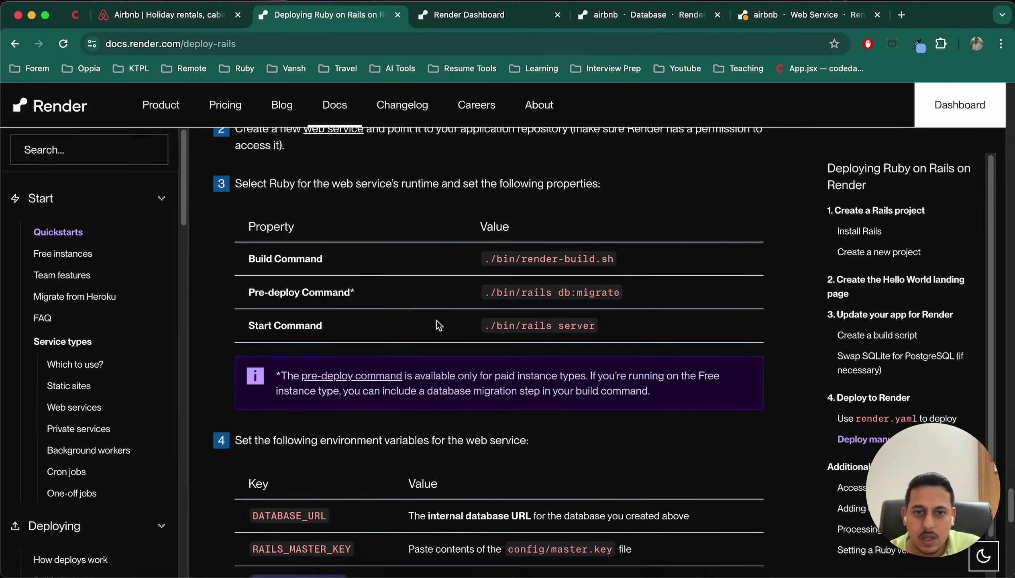
pyautogui.scroll(5, 441, 315)
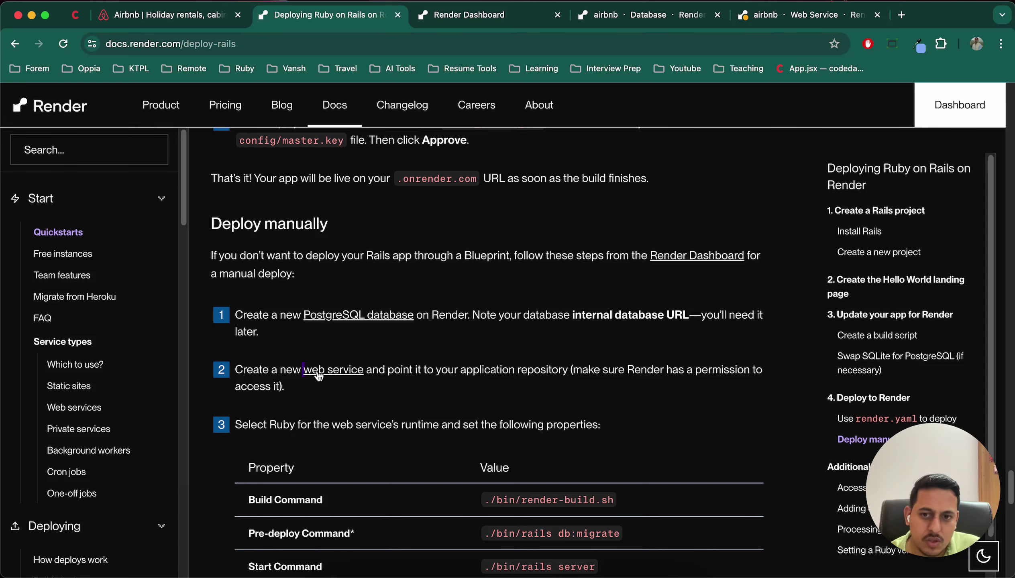
pyautogui.scroll(2, 559, 171)
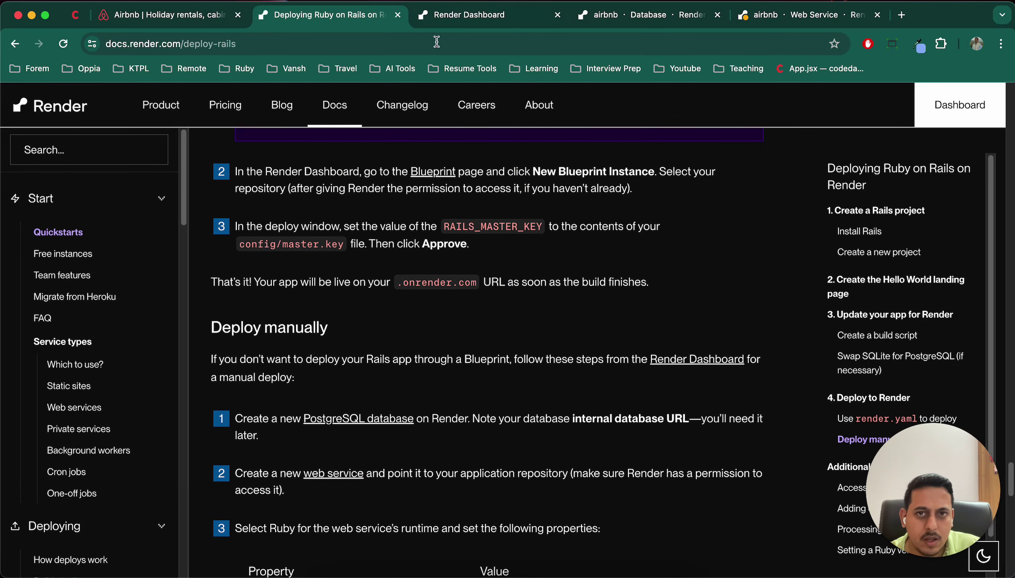
pyautogui.click(464, 17)
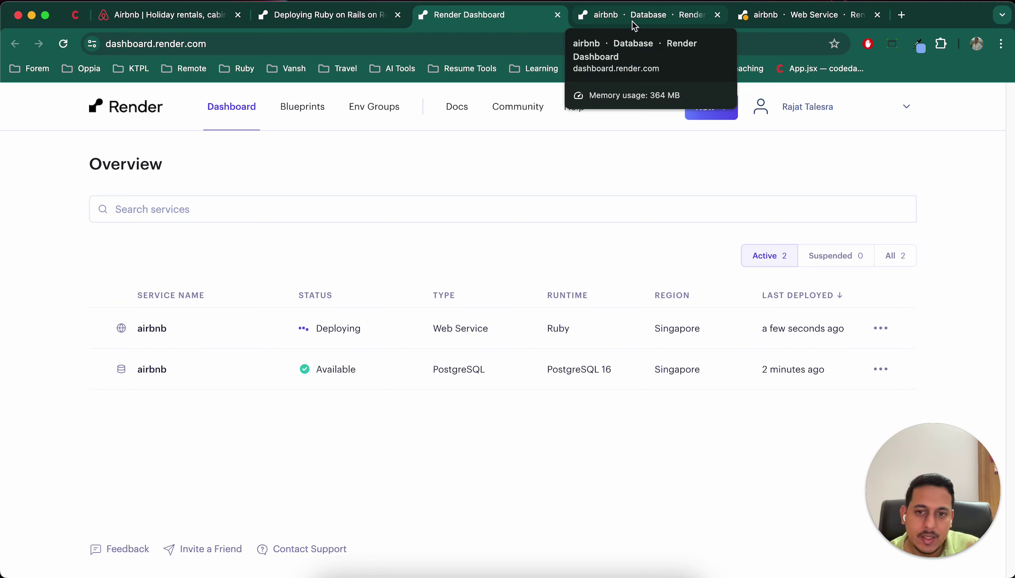
# Open the deploying airbnb service and launch airbnb-1yro.onrender.com, which shows 502 Bad Gateway
pyautogui.click(665, 18)
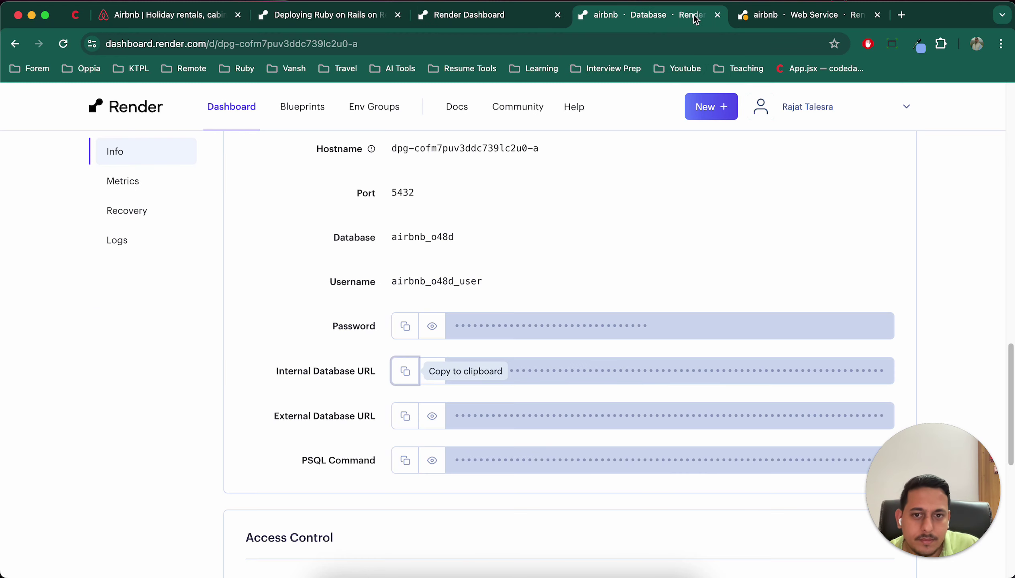
pyautogui.click(507, 18)
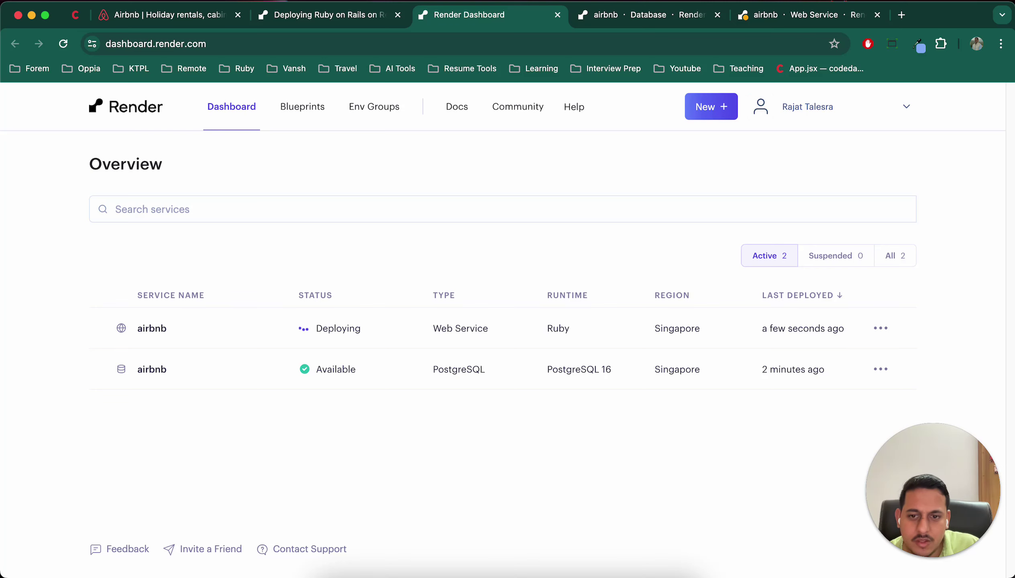
pyautogui.click(359, 329)
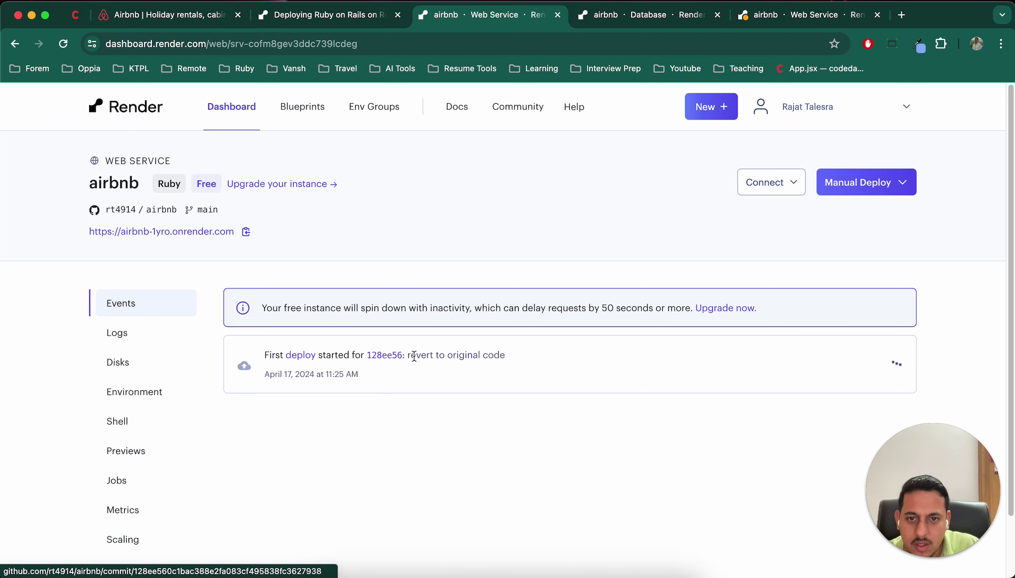
pyautogui.scroll(-3, 443, 285)
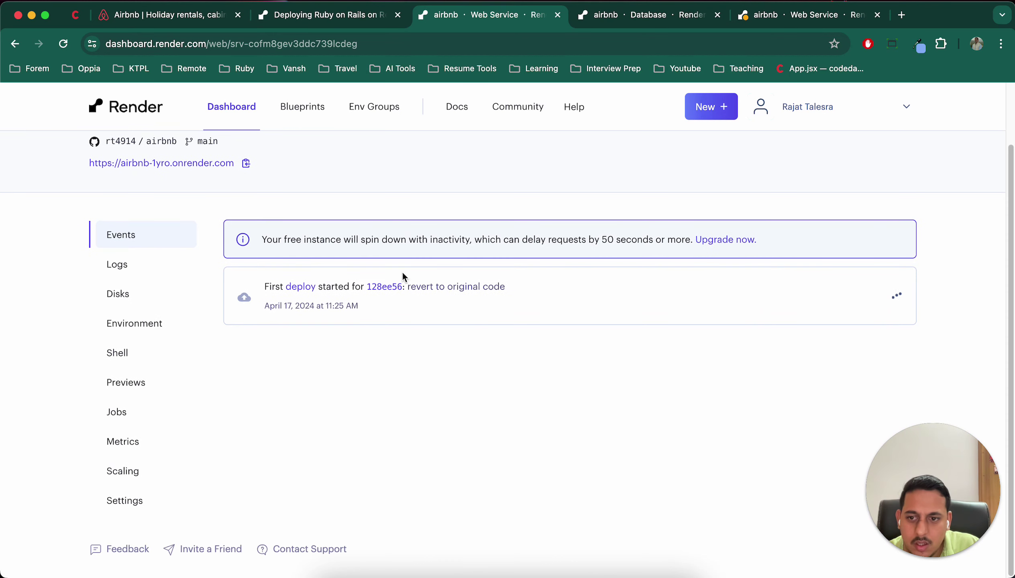
pyautogui.click(186, 163)
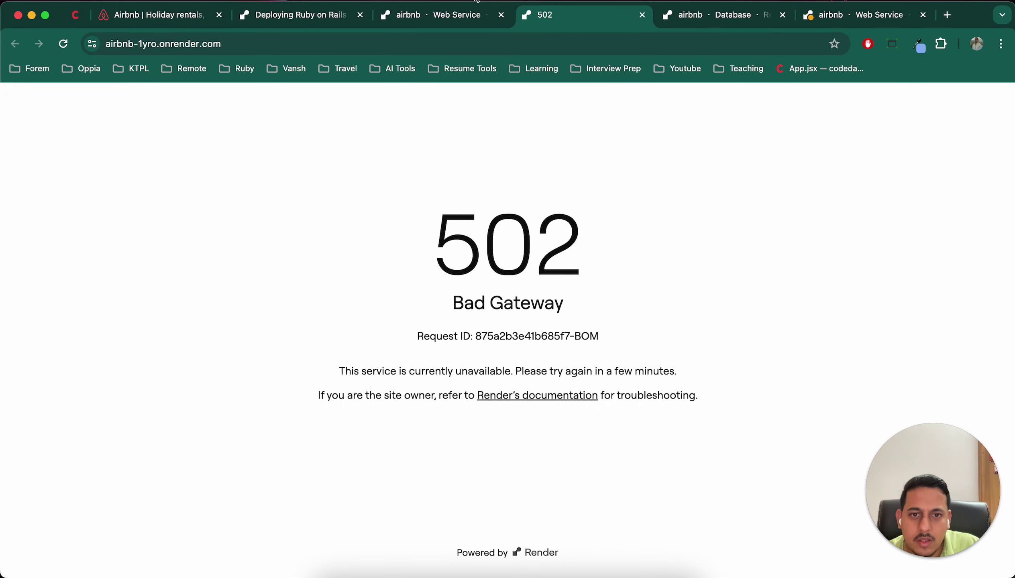
# Close the 502 tab, glance at the rt4914/airbnb GitHub repo, and return to the Dashboard overview
pyautogui.click(642, 15)
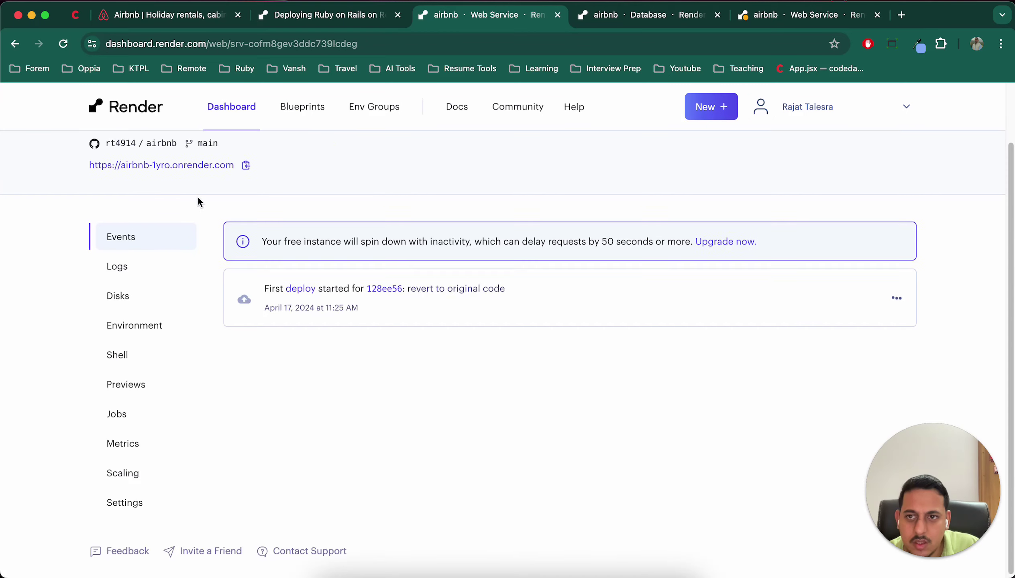
pyautogui.scroll(2, 197, 195)
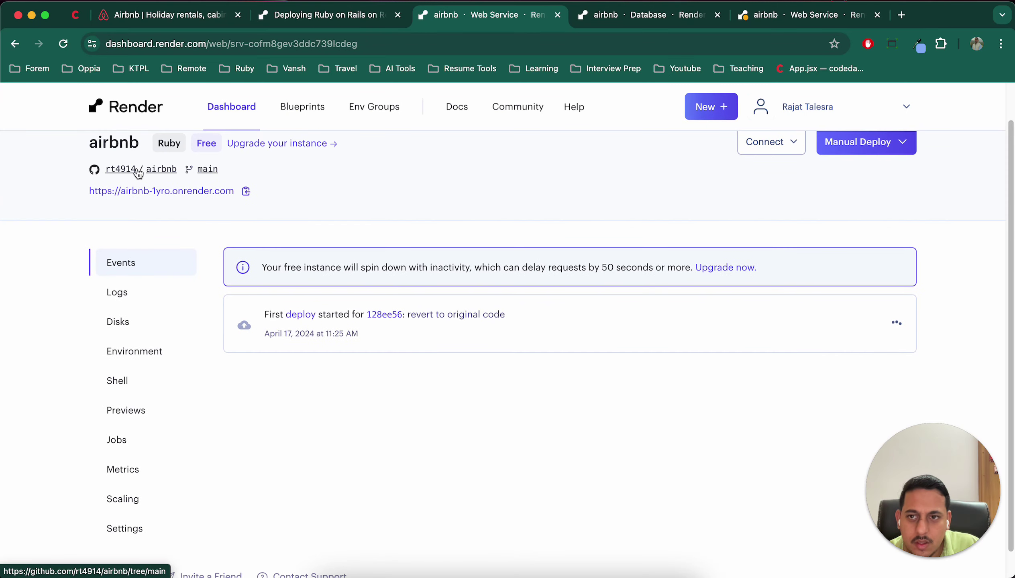
pyautogui.click(140, 169)
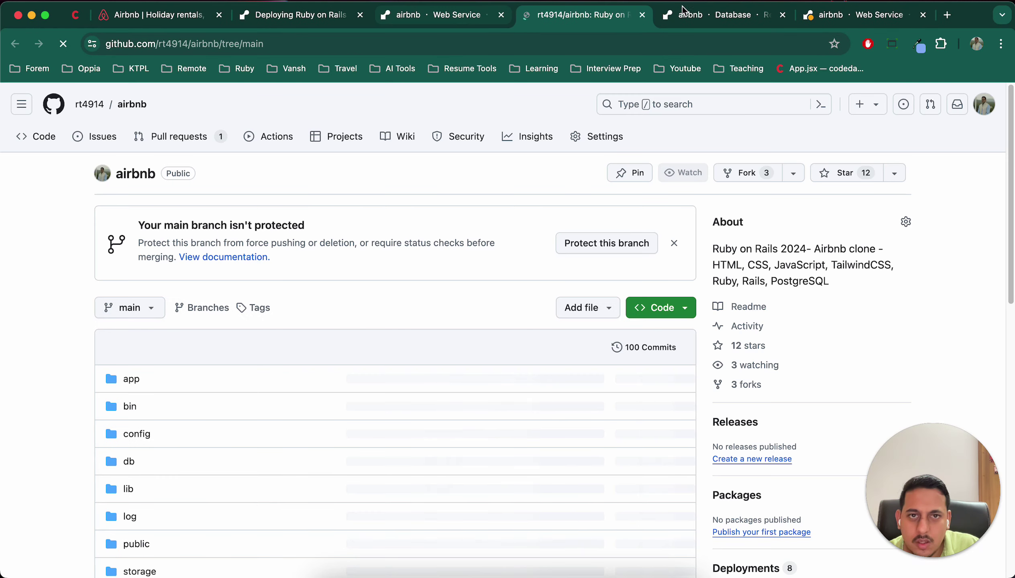
pyautogui.press('super+w')
pyautogui.scroll(2, 463, 282)
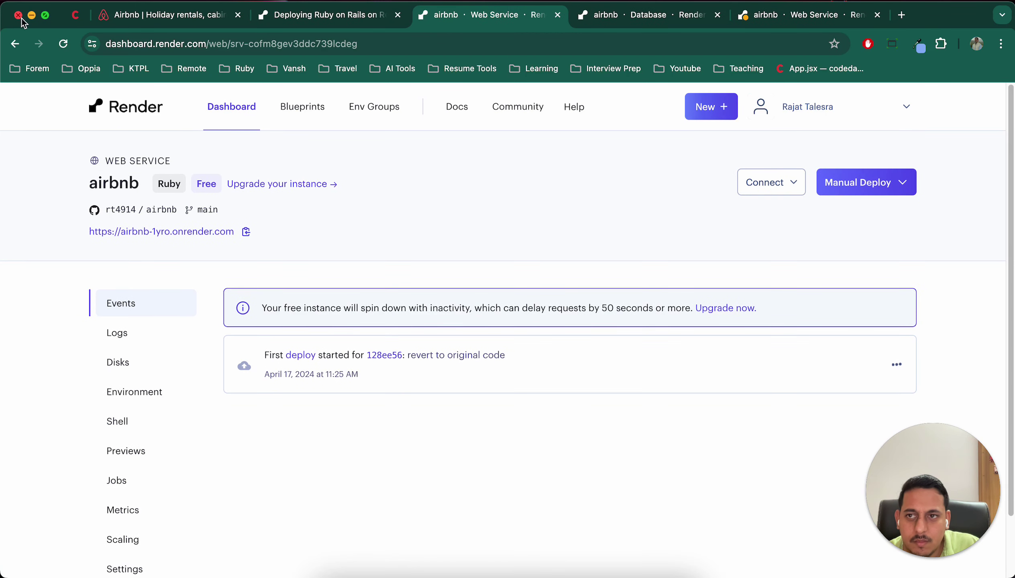
pyautogui.click(253, 108)
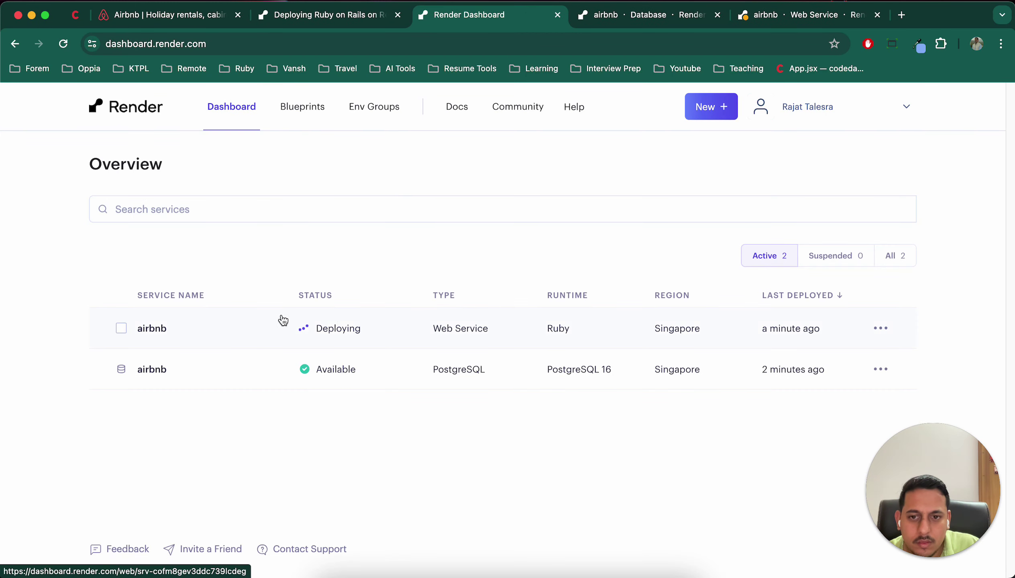
# Open the airbnb web service, then switch to the tab showing its in-progress deploy logs
pyautogui.click(882, 329)
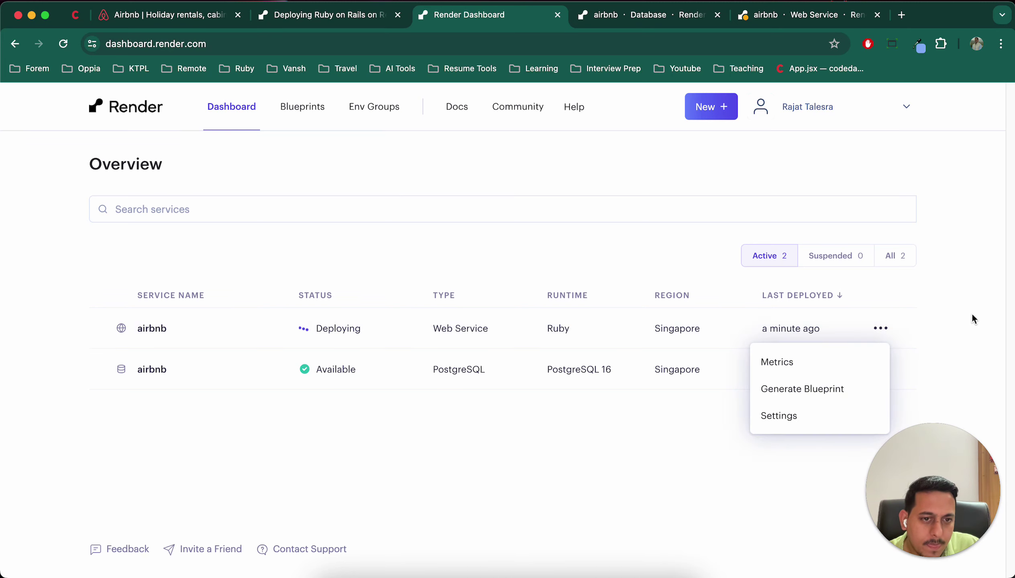
pyautogui.click(215, 323)
pyautogui.click(158, 331)
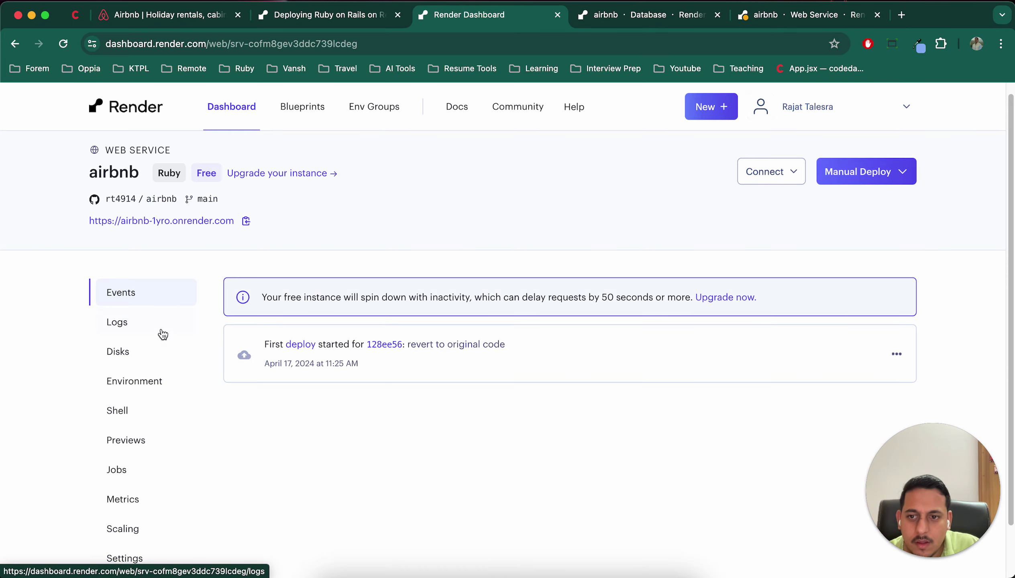
pyautogui.scroll(-3, 249, 328)
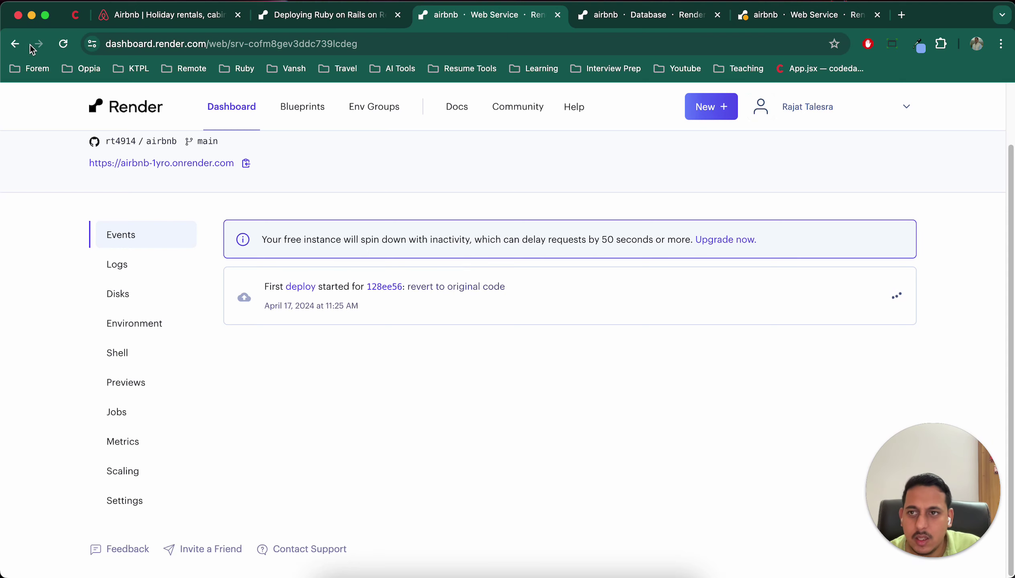
pyautogui.click(16, 44)
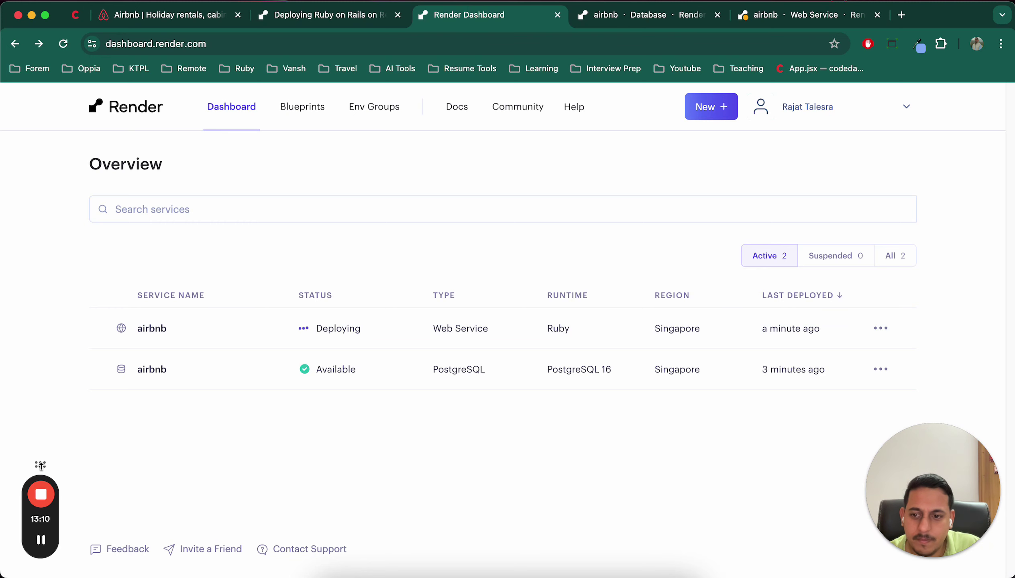
pyautogui.press('super+9')
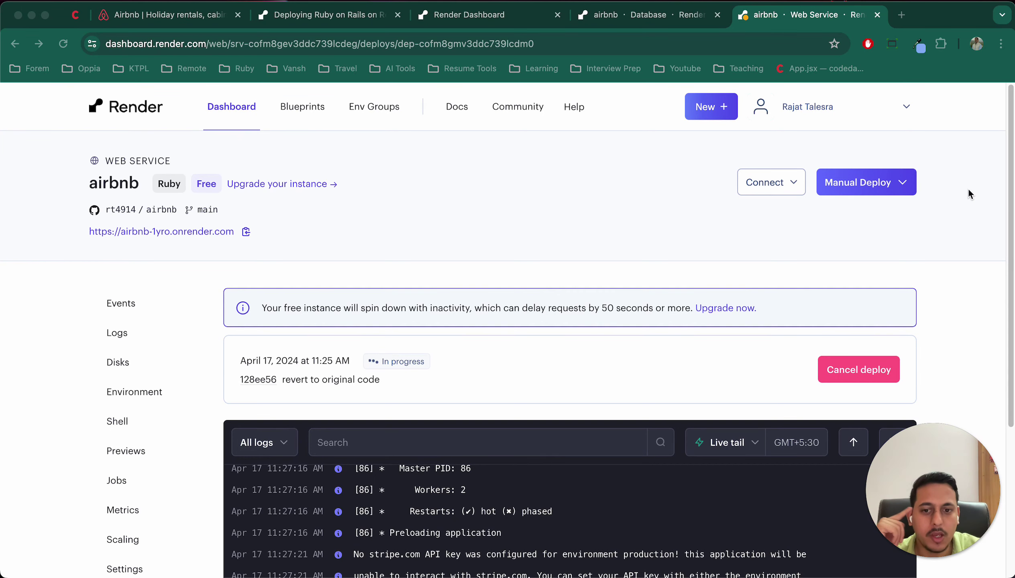
pyautogui.scroll(-5, 355, 379)
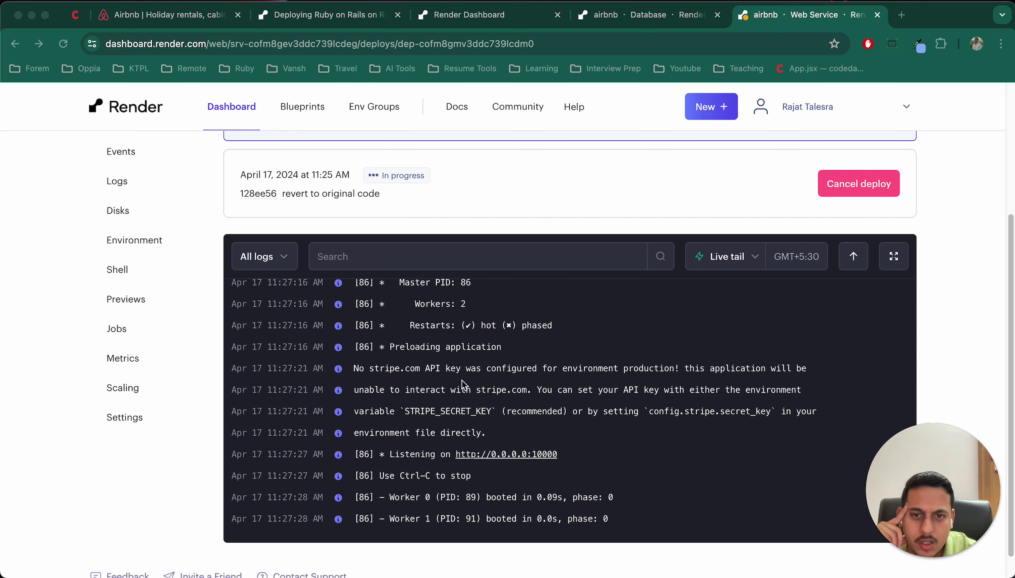
pyautogui.scroll(-1, 446, 414)
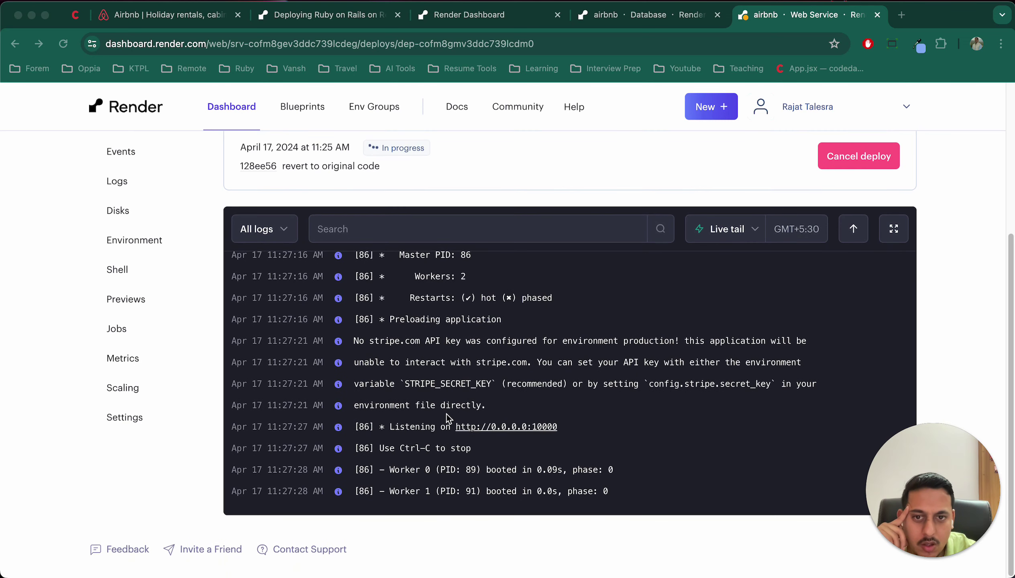
pyautogui.scroll(3, 446, 413)
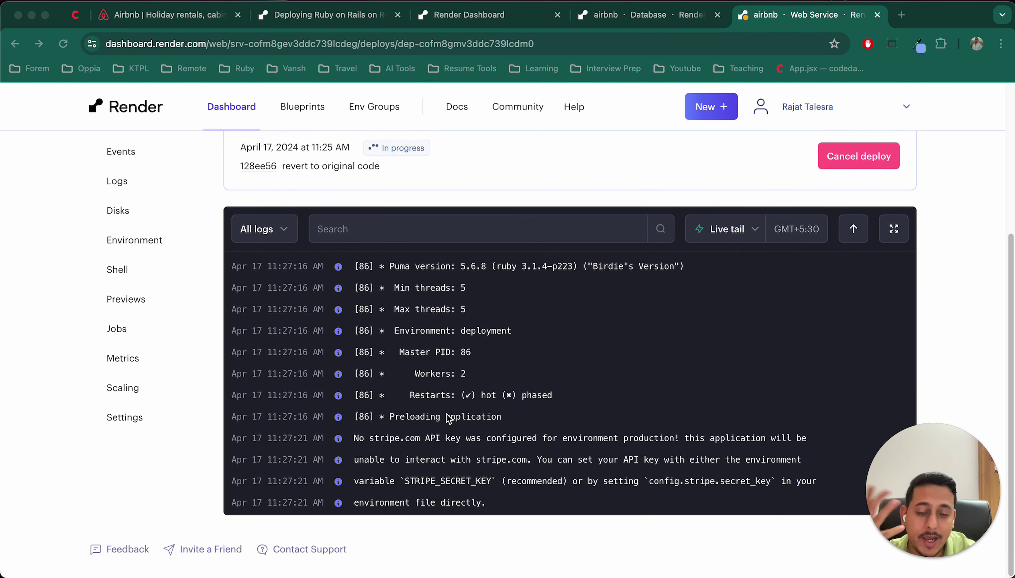
pyautogui.scroll(8, 482, 362)
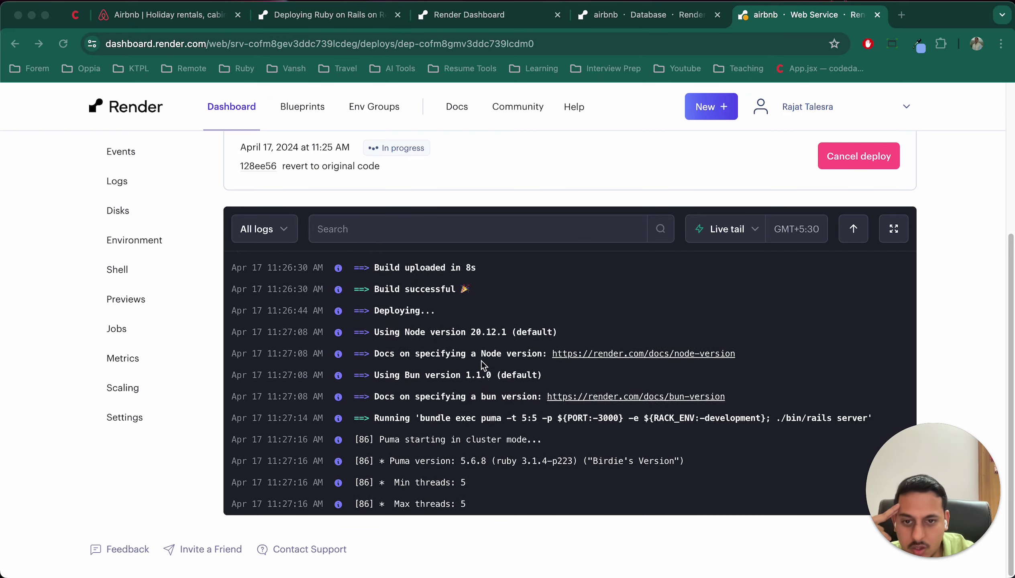
pyautogui.scroll(15, 481, 360)
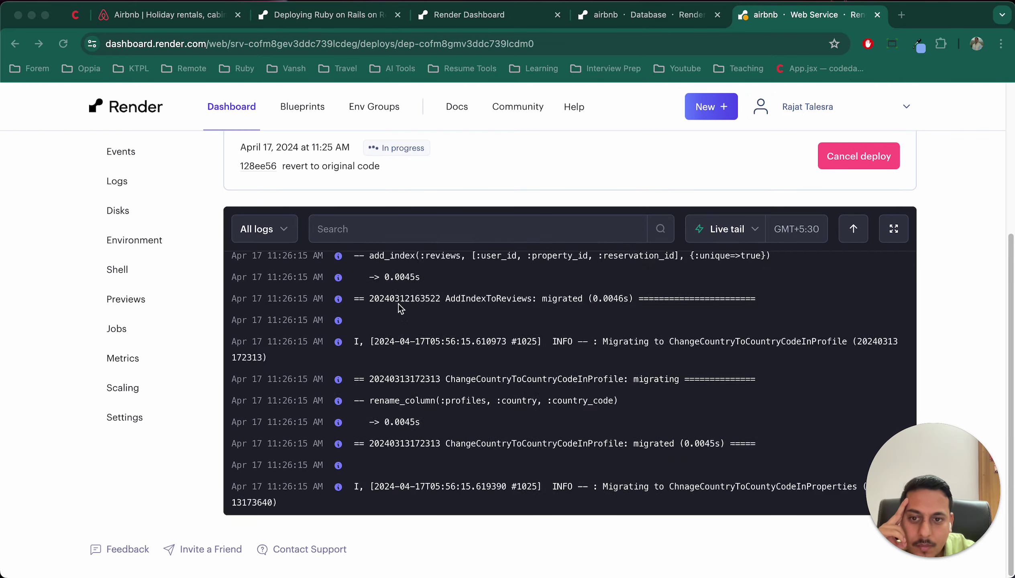
pyautogui.scroll(20, 397, 304)
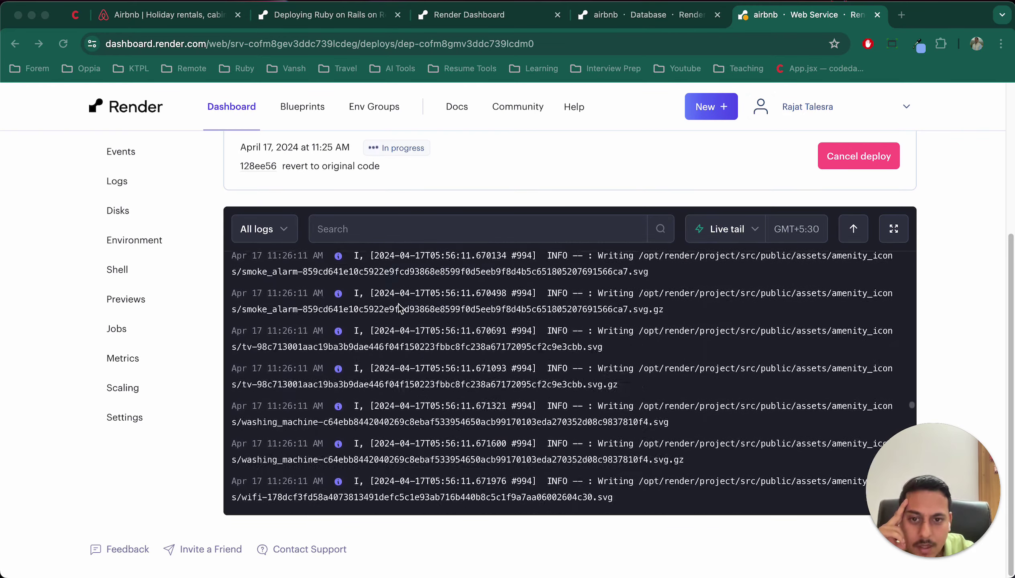
pyautogui.scroll(20, 397, 303)
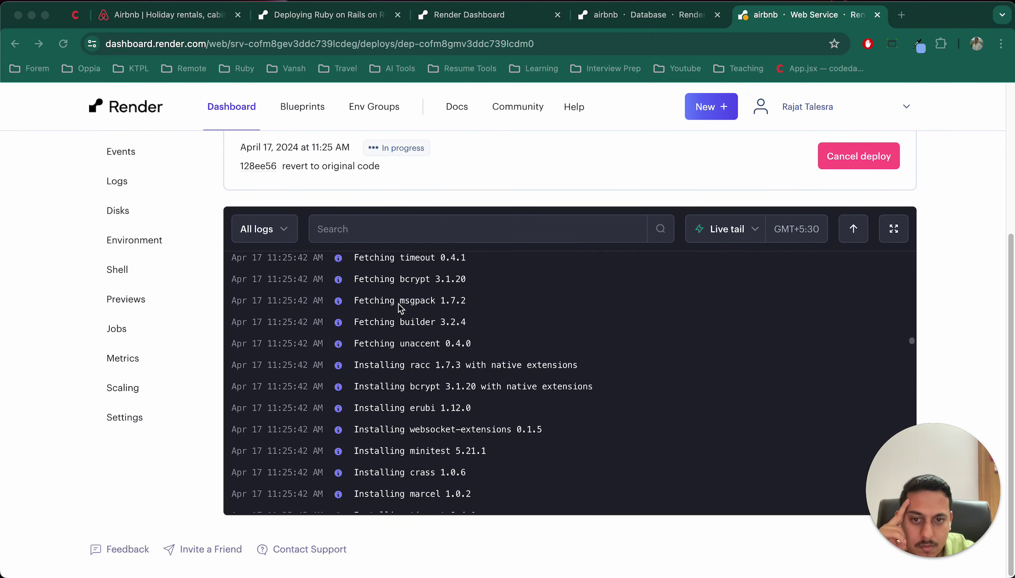
pyautogui.scroll(20, 398, 304)
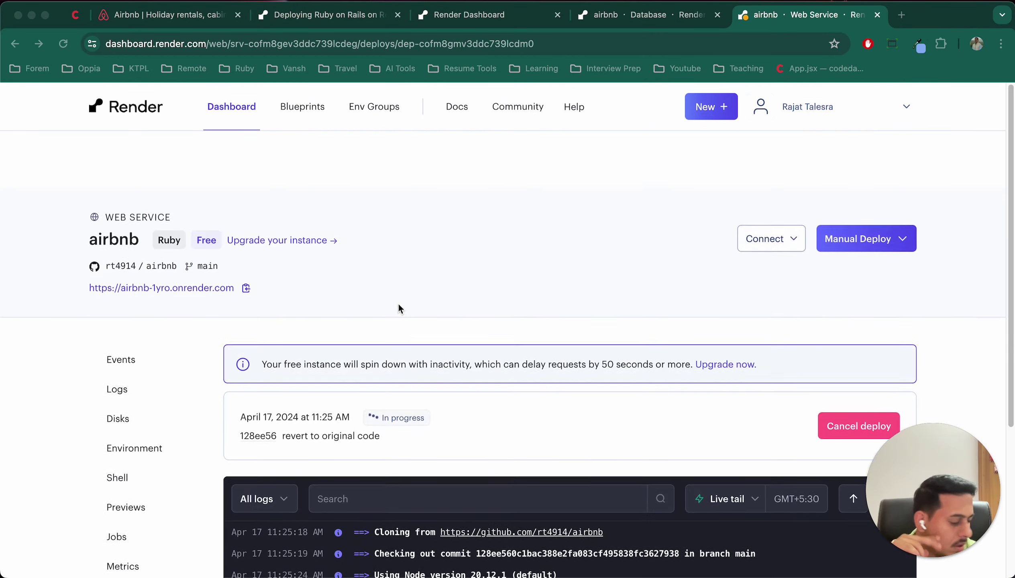
pyautogui.scroll(-5, 778, 270)
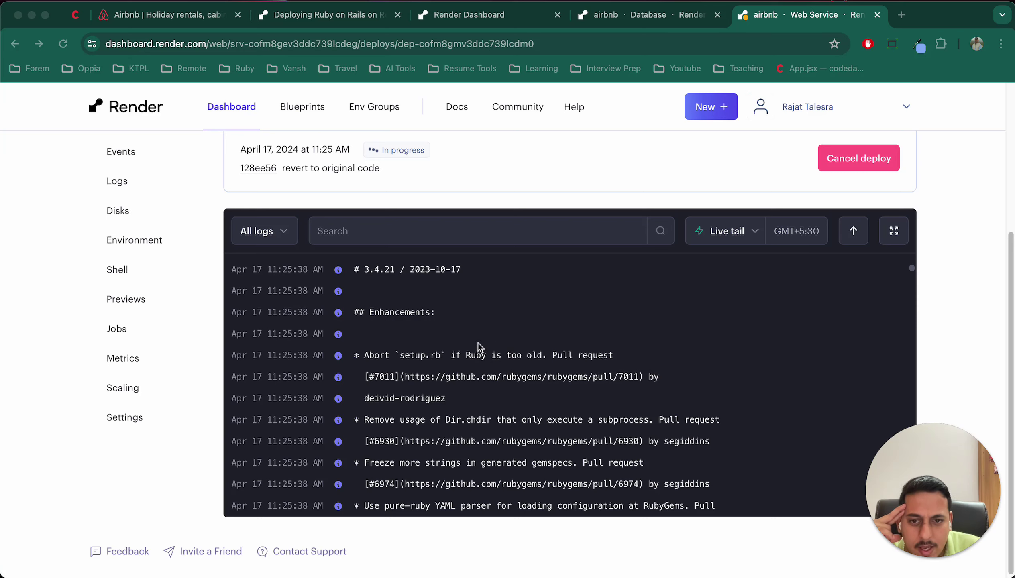
pyautogui.scroll(6, 418, 346)
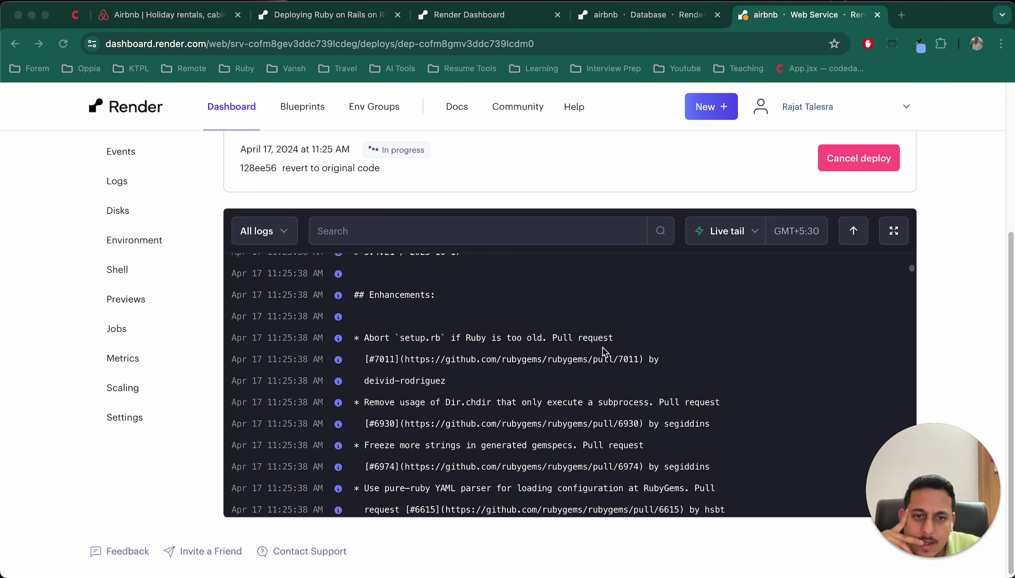
pyautogui.scroll(-4, 454, 409)
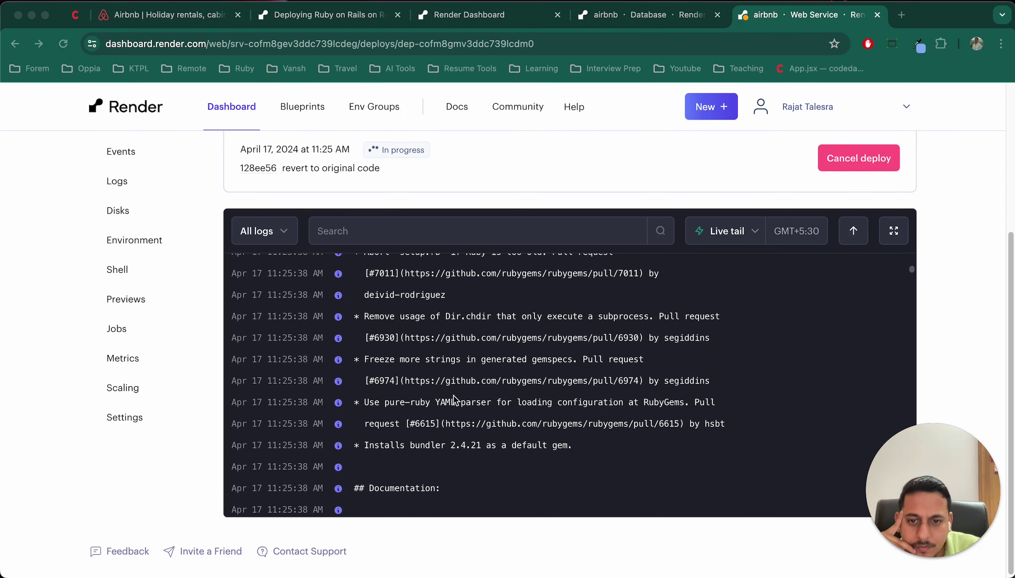
pyautogui.scroll(-3, 539, 371)
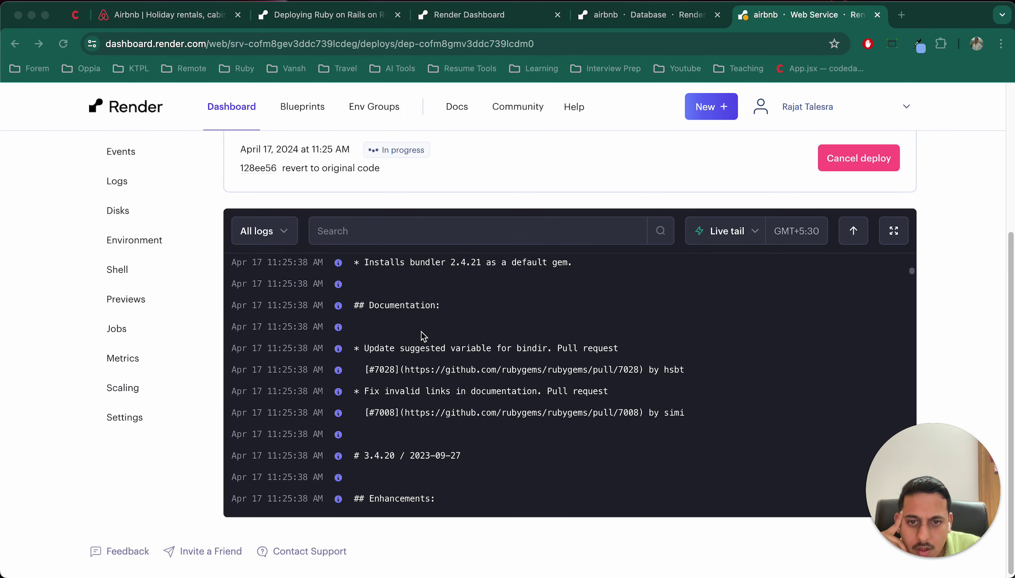
pyautogui.scroll(-5, 442, 334)
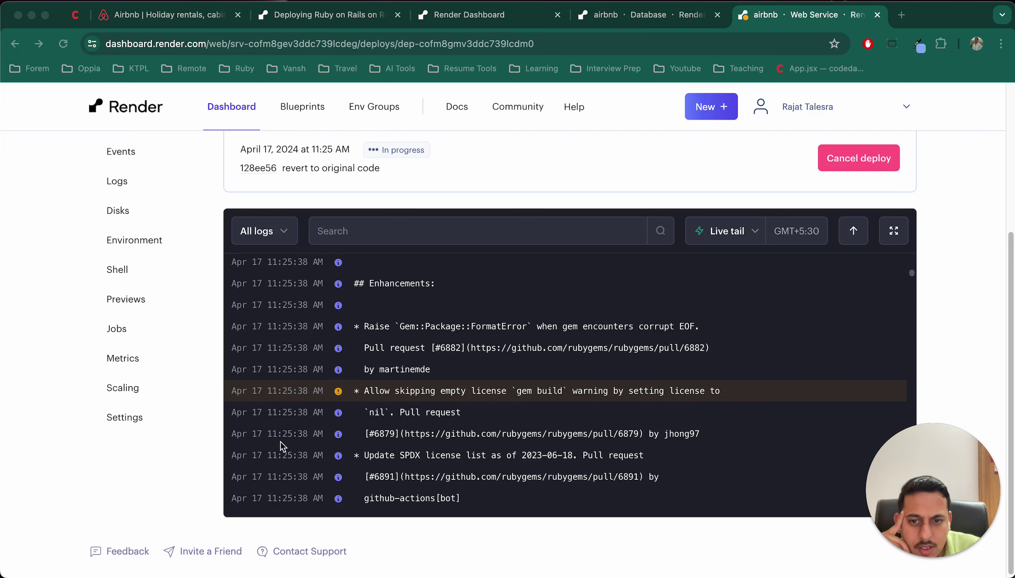
pyautogui.scroll(-5, 443, 356)
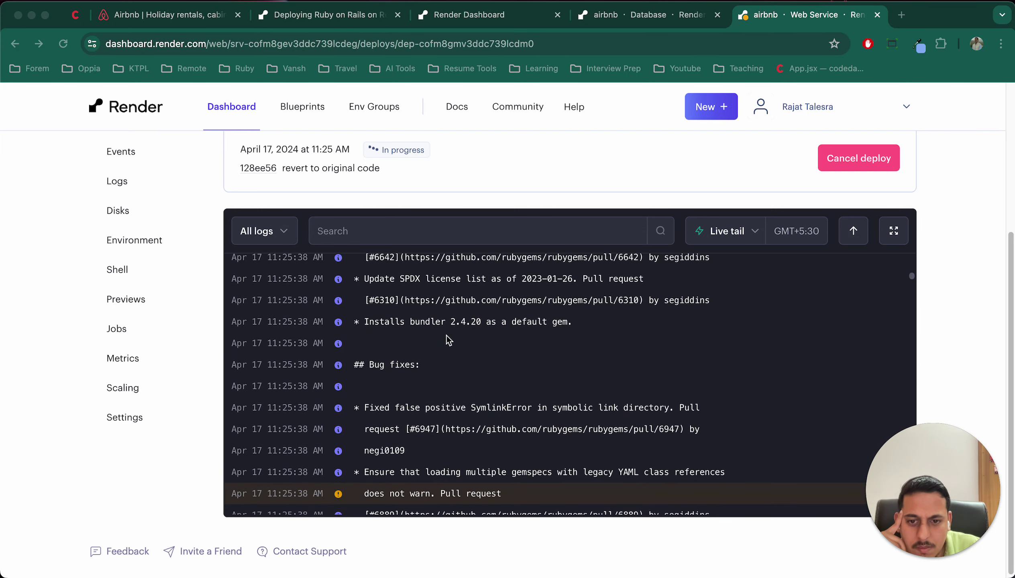
pyautogui.scroll(-7, 448, 340)
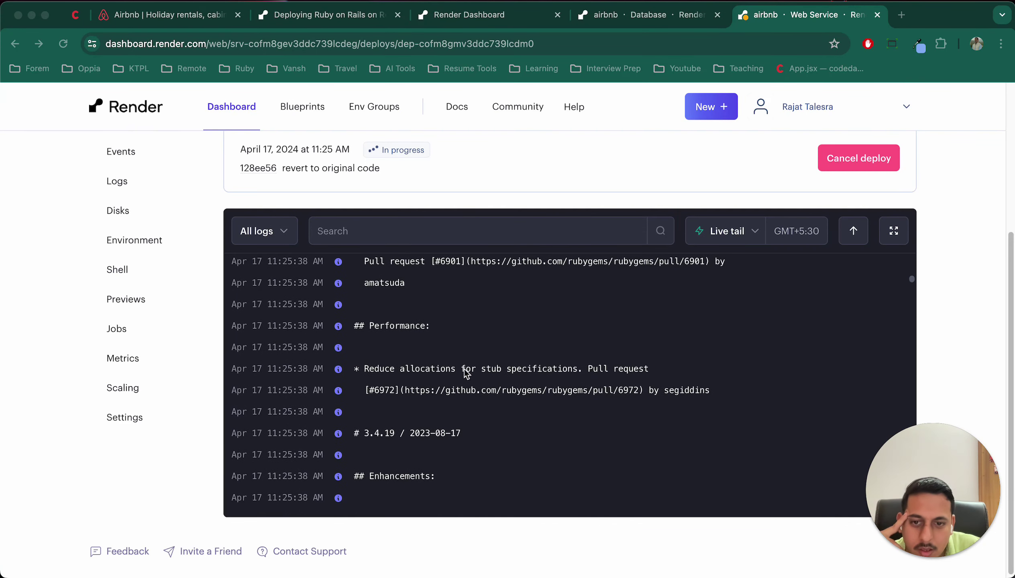
pyautogui.scroll(-10, 466, 373)
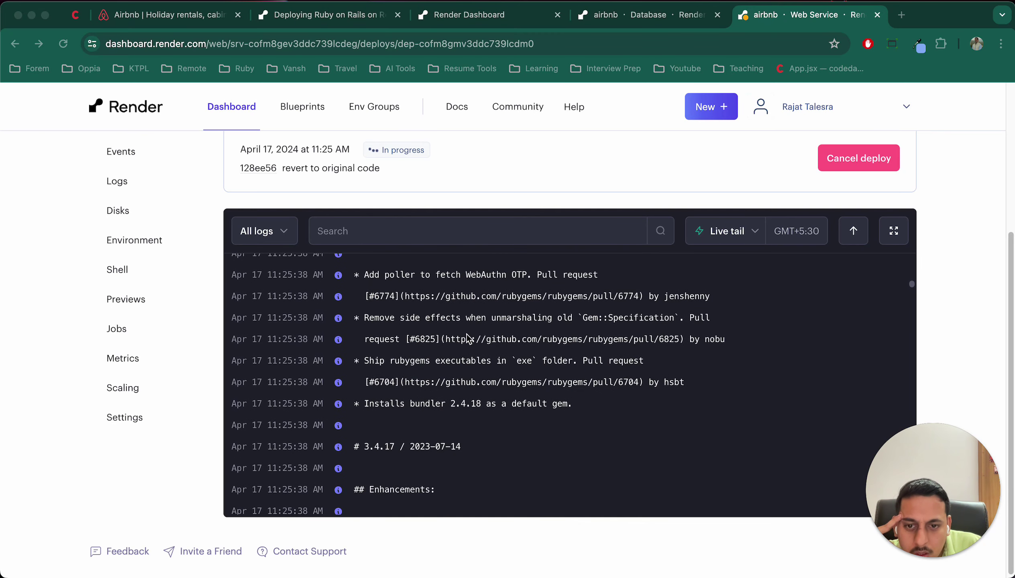
pyautogui.scroll(-8, 467, 339)
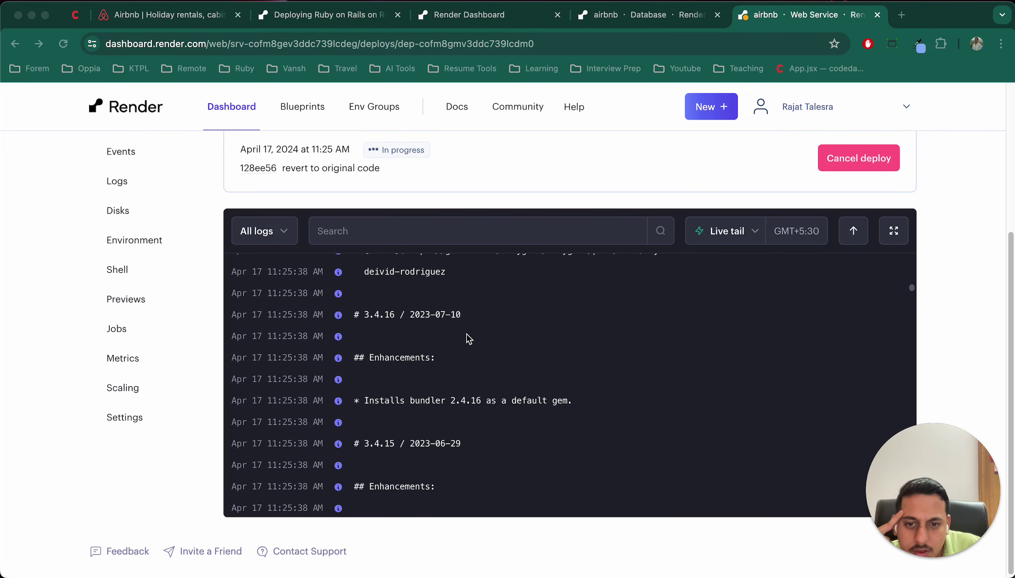
pyautogui.scroll(-10, 469, 339)
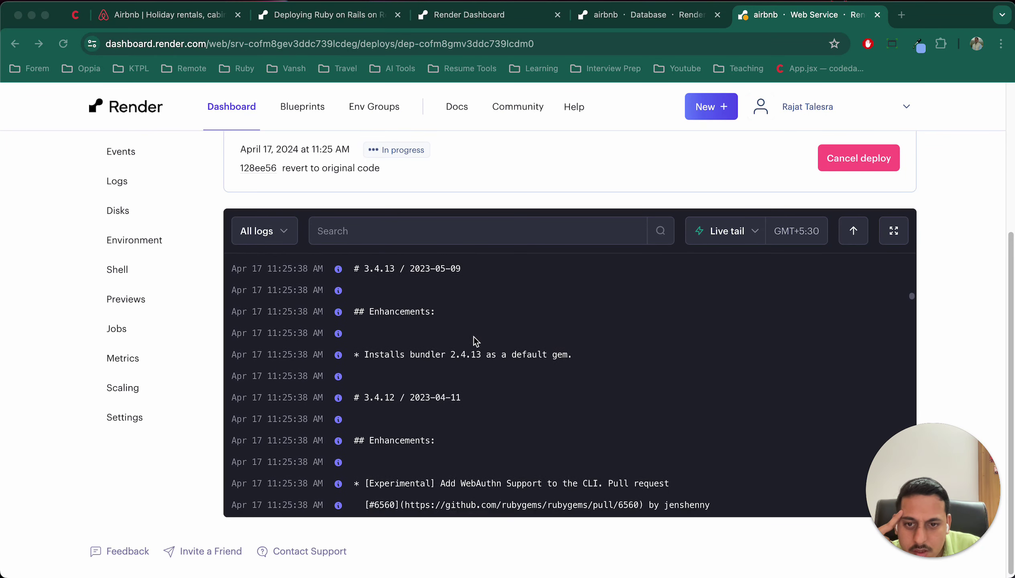
pyautogui.scroll(-8, 483, 342)
pyautogui.scroll(-10, 576, 340)
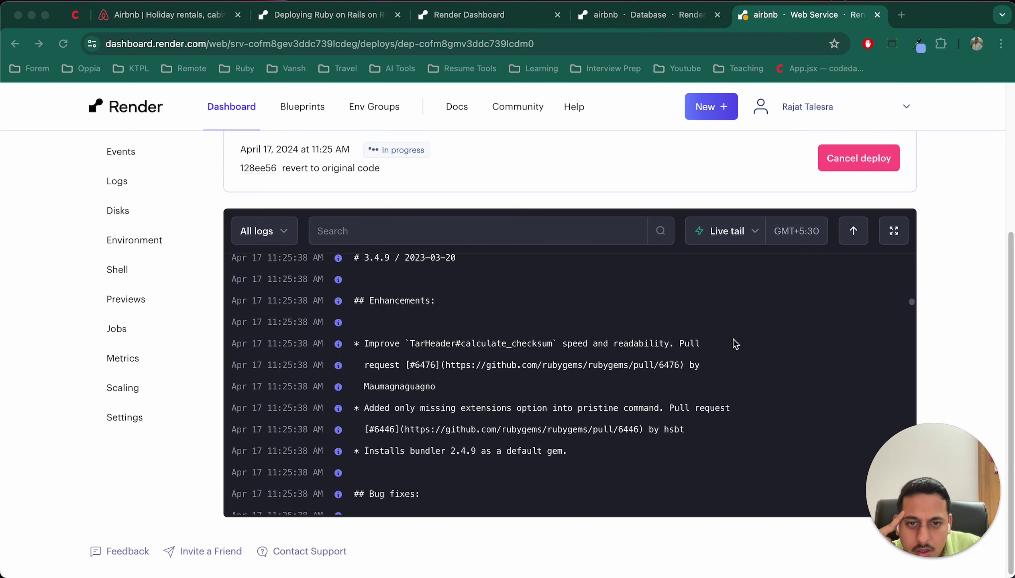
pyautogui.scroll(-15, 469, 344)
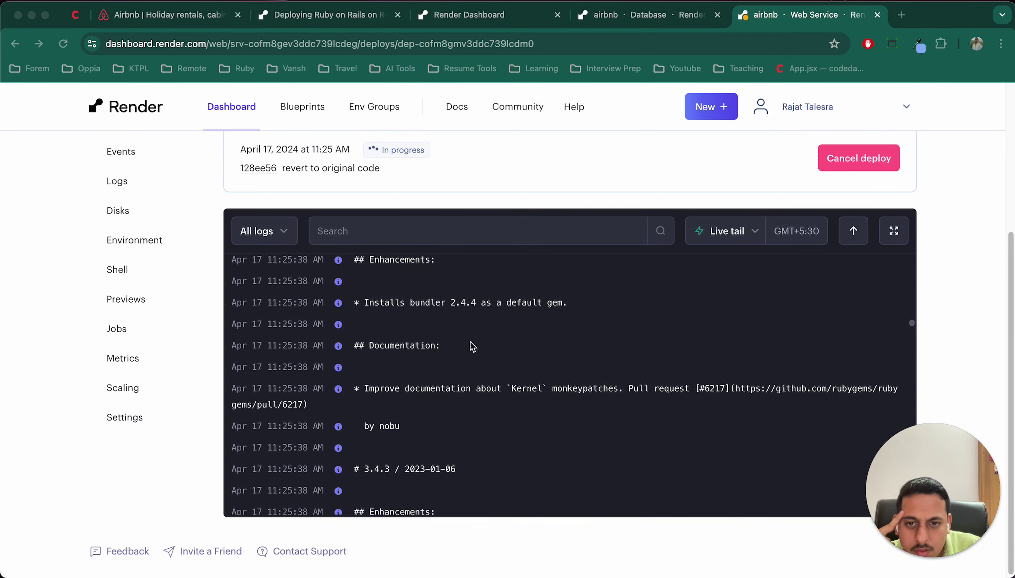
pyautogui.scroll(-10, 547, 353)
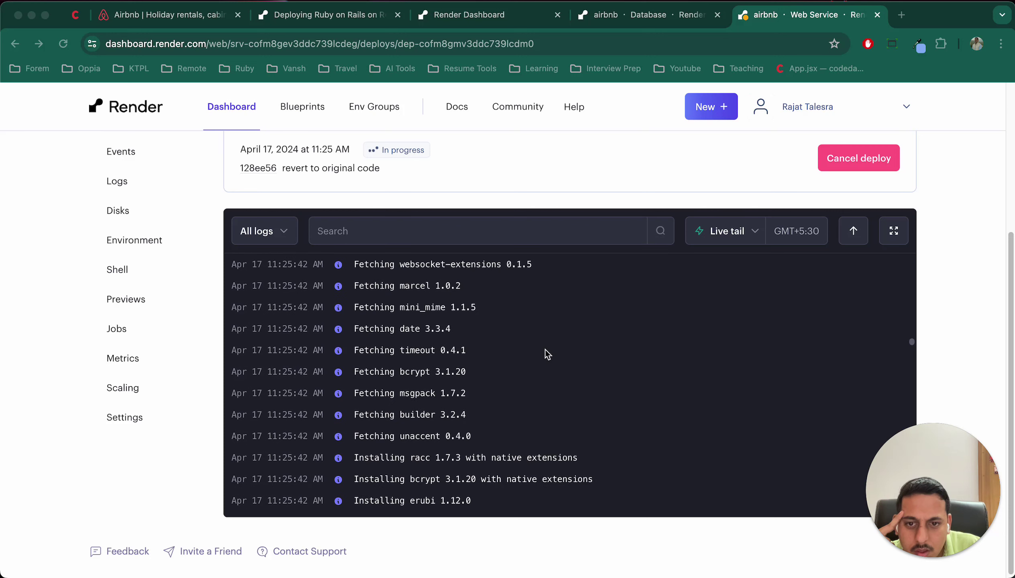
pyautogui.scroll(8, 397, 304)
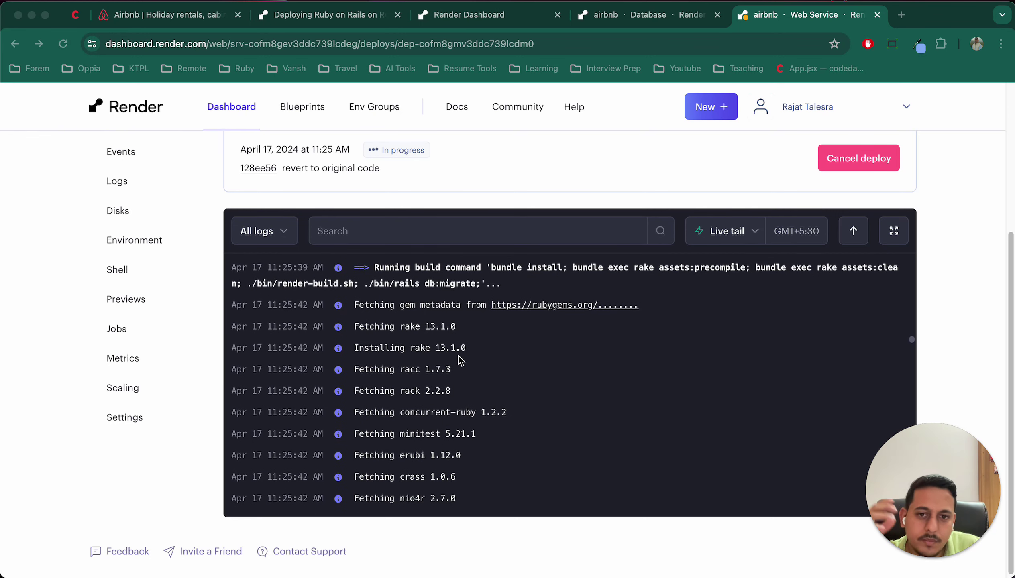
pyautogui.scroll(-5, 463, 366)
pyautogui.scroll(2, 470, 376)
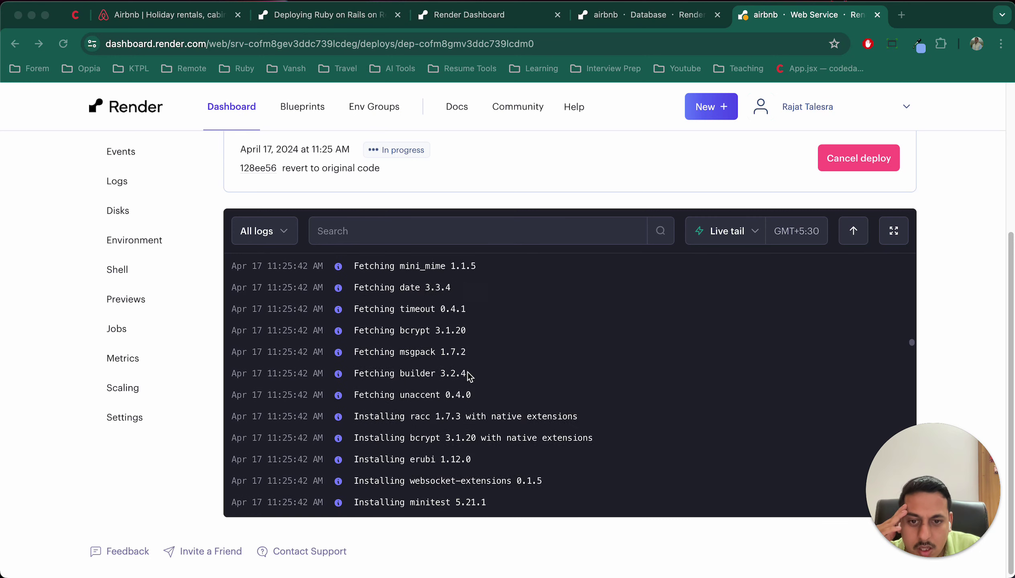
pyautogui.scroll(10, 463, 368)
pyautogui.scroll(-5, 505, 403)
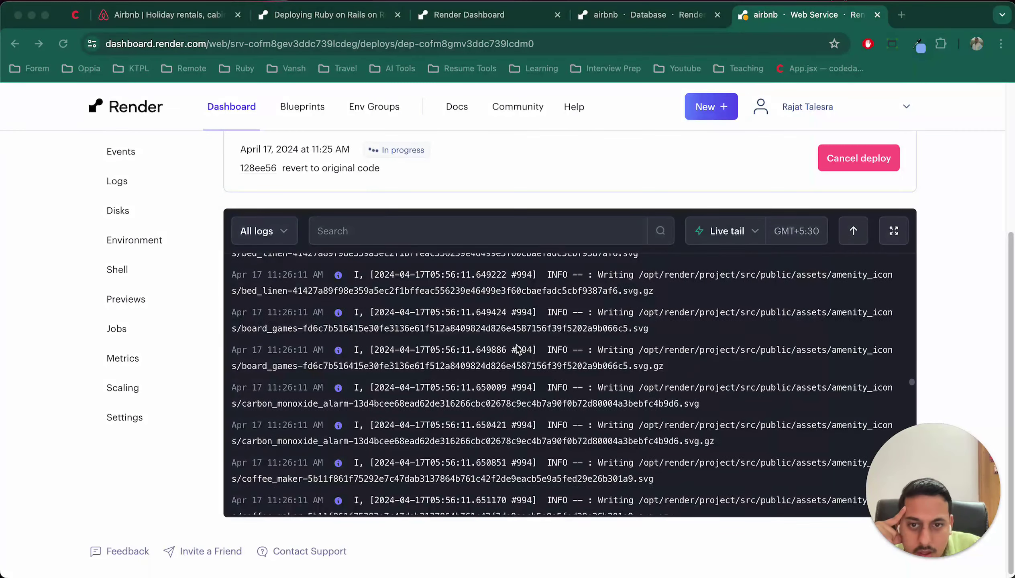
pyautogui.scroll(10, 517, 344)
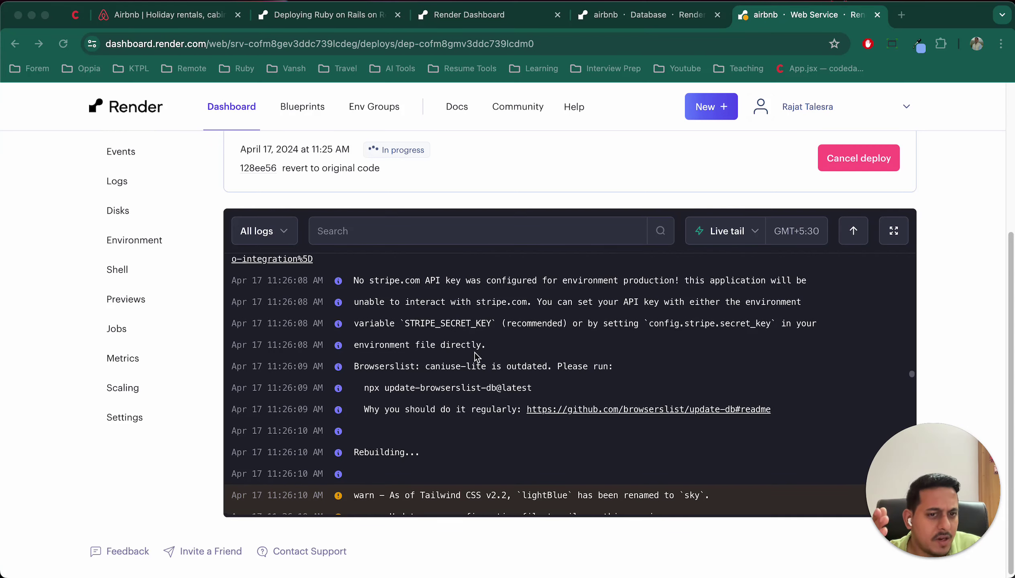
pyautogui.scroll(5, 476, 356)
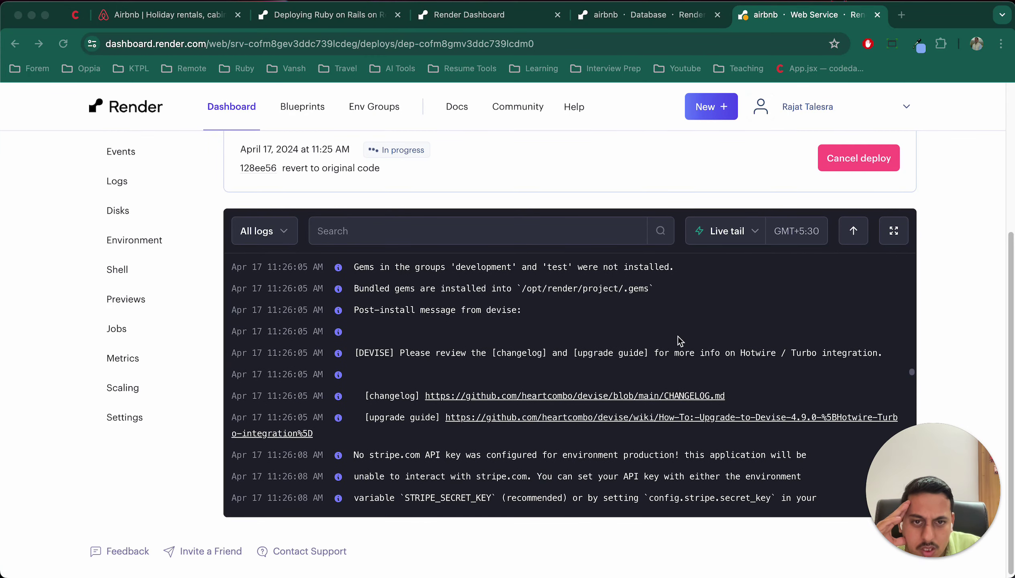
pyautogui.scroll(4, 644, 342)
pyautogui.scroll(-10, 535, 352)
pyautogui.scroll(1, 443, 312)
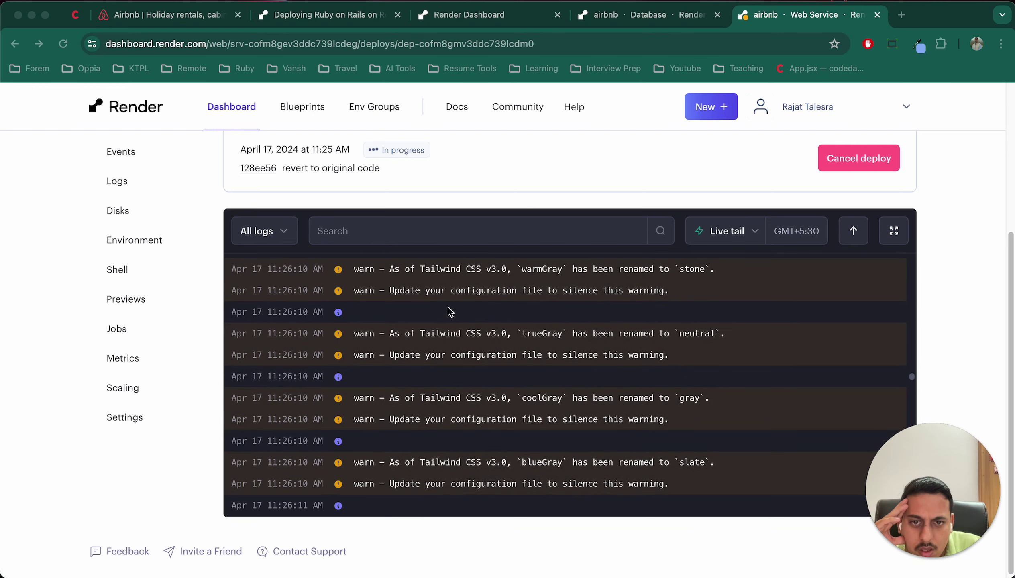
pyautogui.scroll(3, 450, 312)
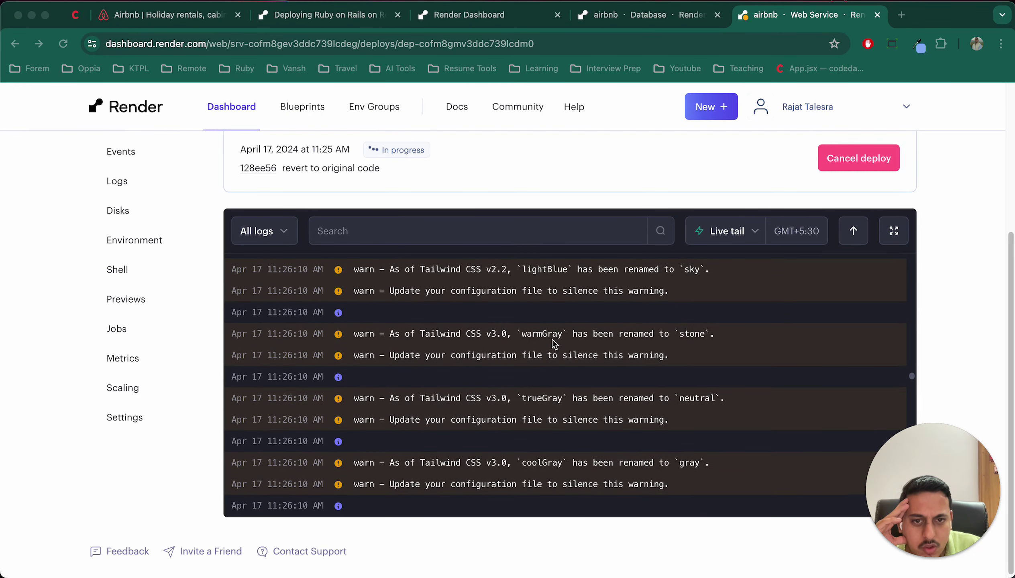
pyautogui.scroll(1, 529, 334)
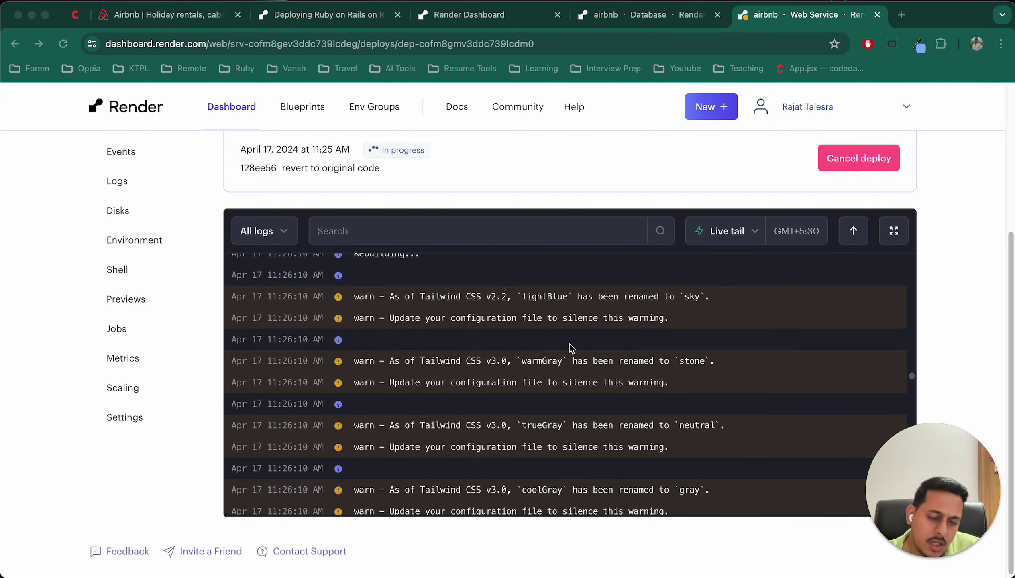
pyautogui.scroll(-5, 403, 350)
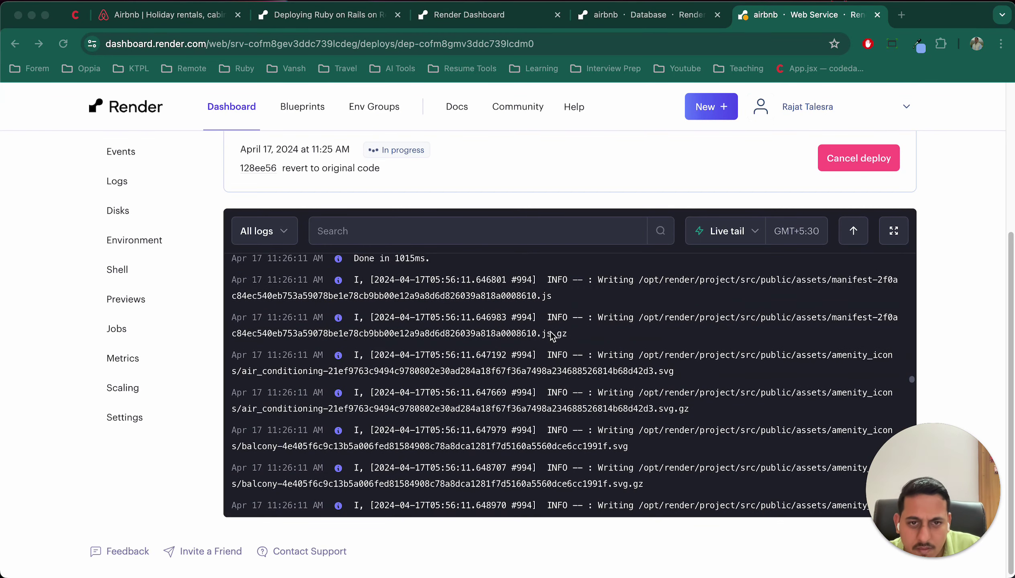
pyautogui.scroll(-10, 659, 353)
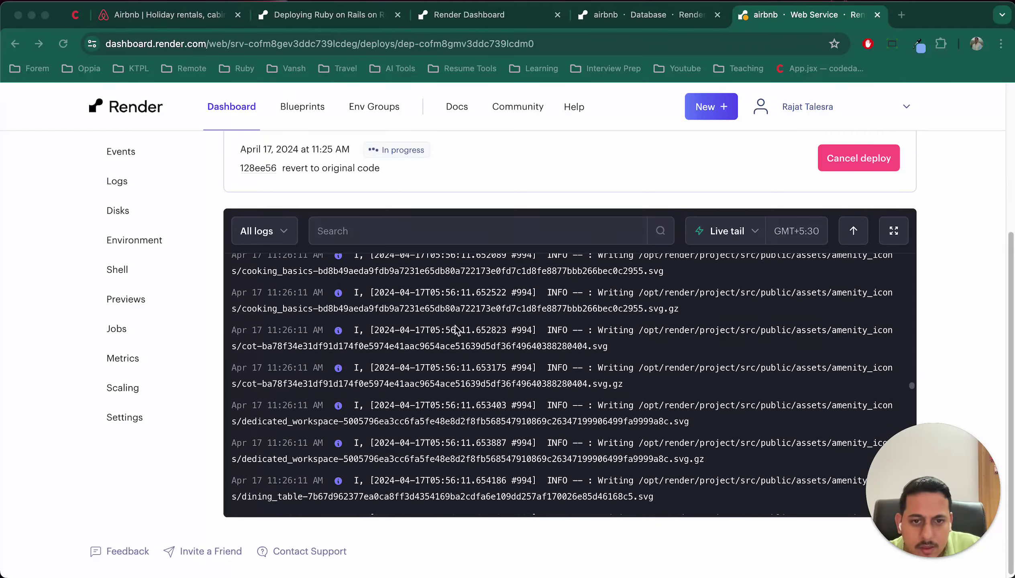
pyautogui.scroll(-10, 590, 342)
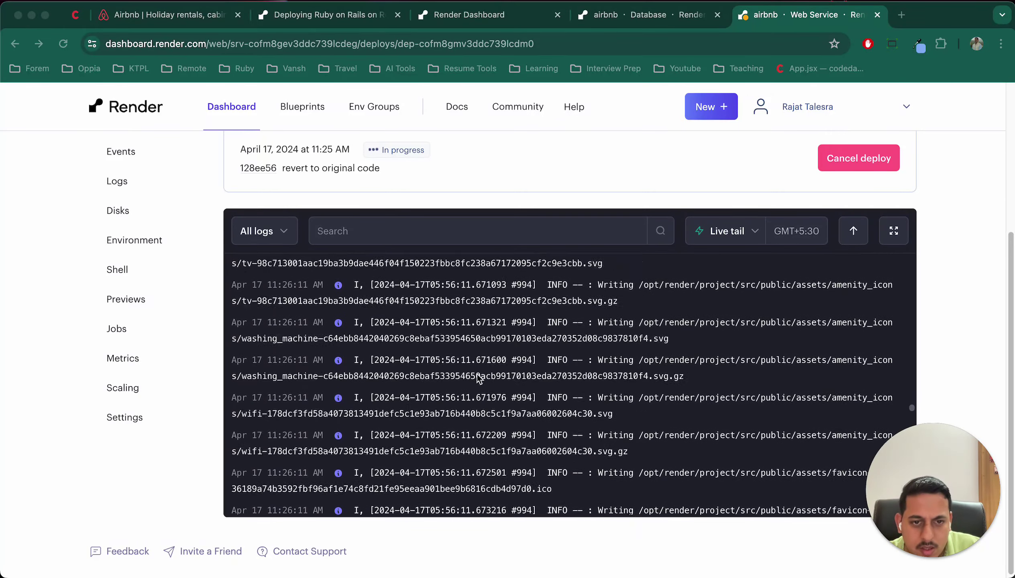
pyautogui.scroll(-10, 478, 378)
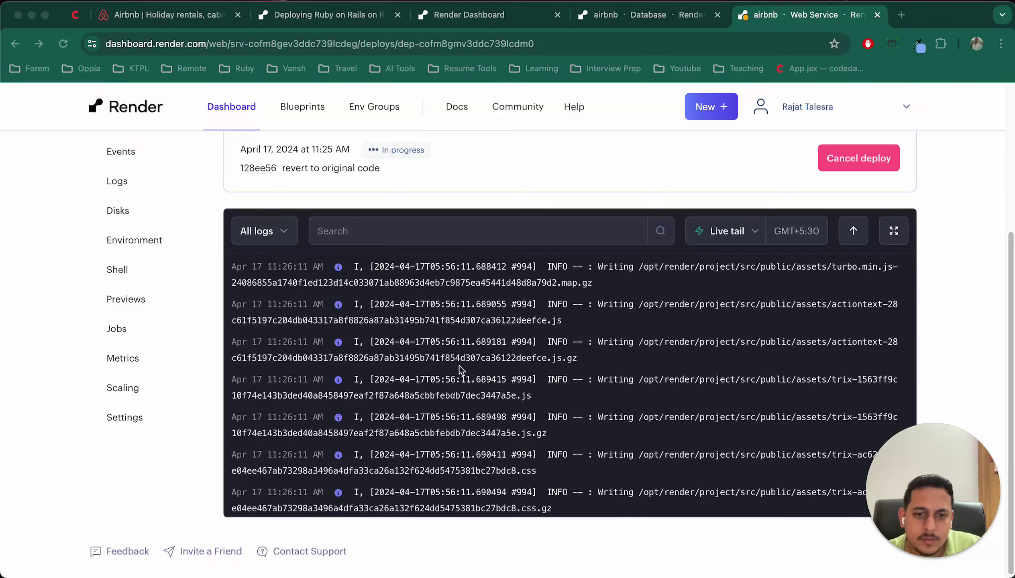
pyautogui.scroll(-10, 542, 343)
# Scroll the deploy log to the database migrations and Puma listening on port 10000
pyautogui.scroll(6, 545, 343)
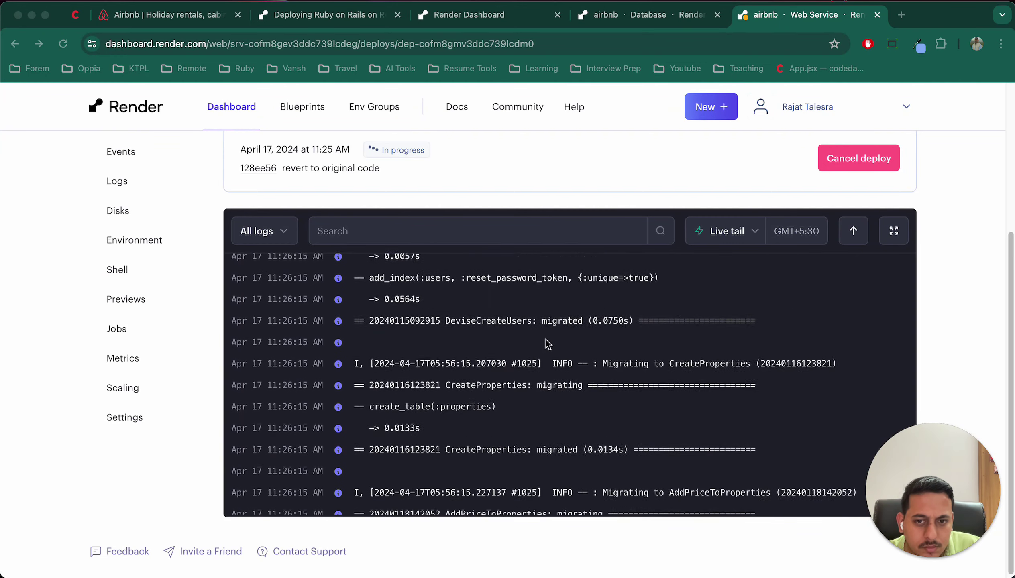
pyautogui.scroll(5, 708, 347)
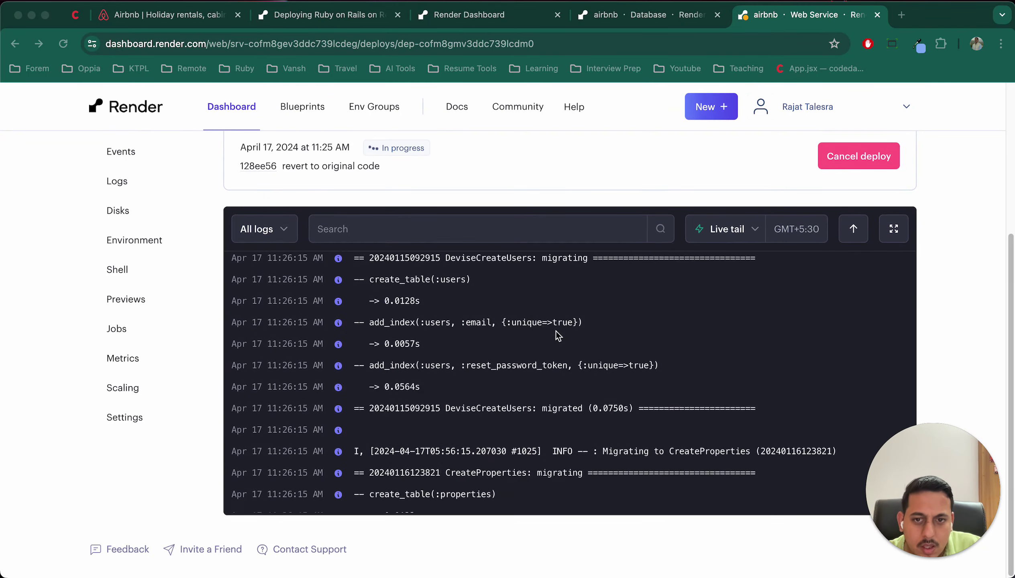
pyautogui.scroll(5, 555, 330)
pyautogui.scroll(5, 460, 312)
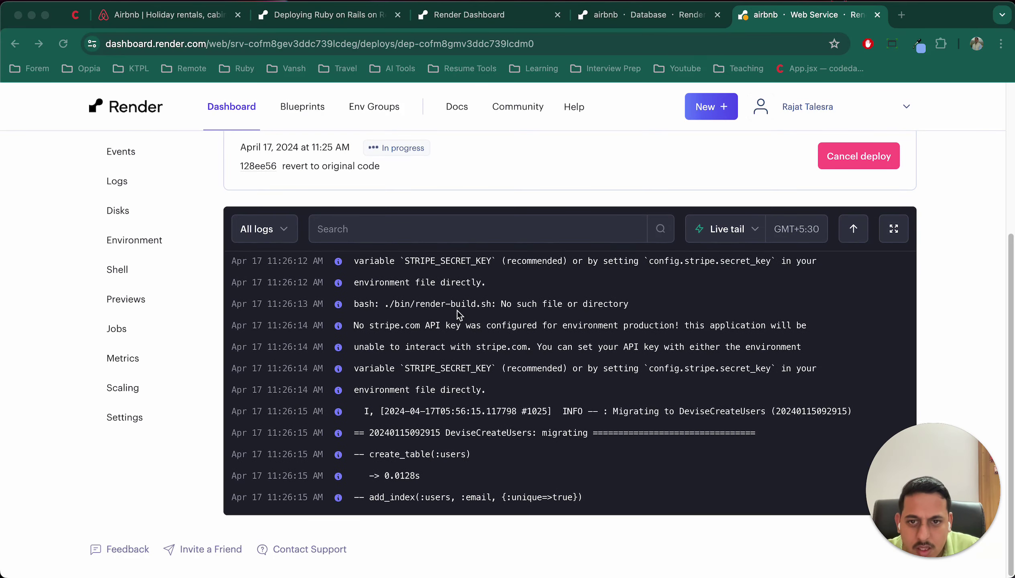
pyautogui.scroll(-6, 457, 280)
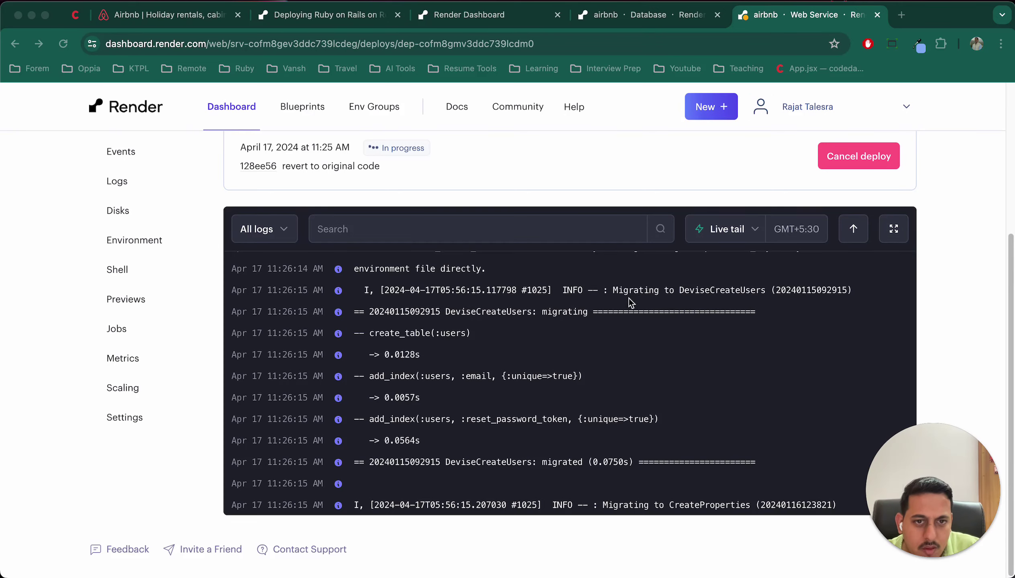
pyautogui.scroll(-6, 398, 330)
pyautogui.scroll(-15, 390, 312)
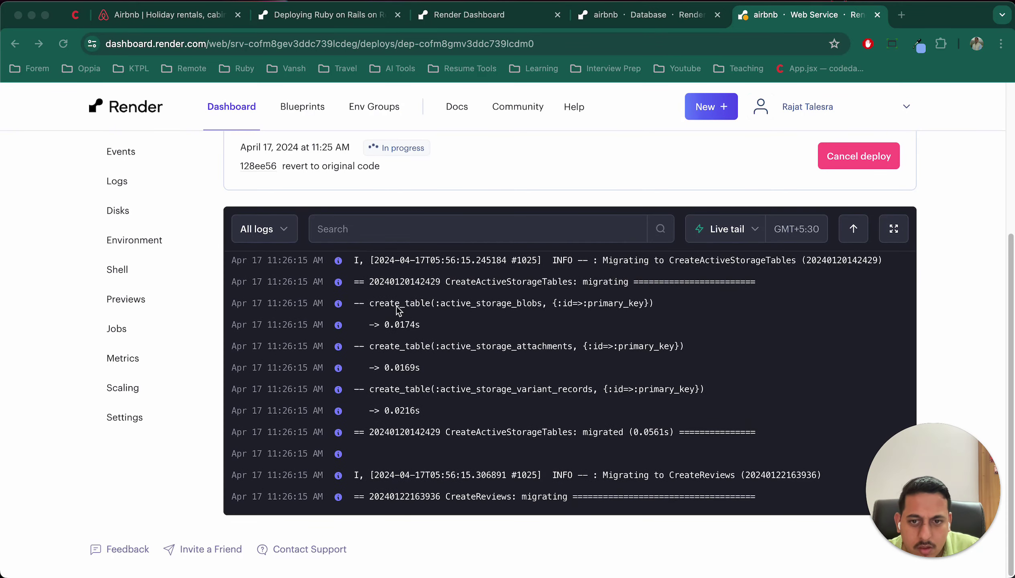
pyautogui.scroll(-15, 425, 320)
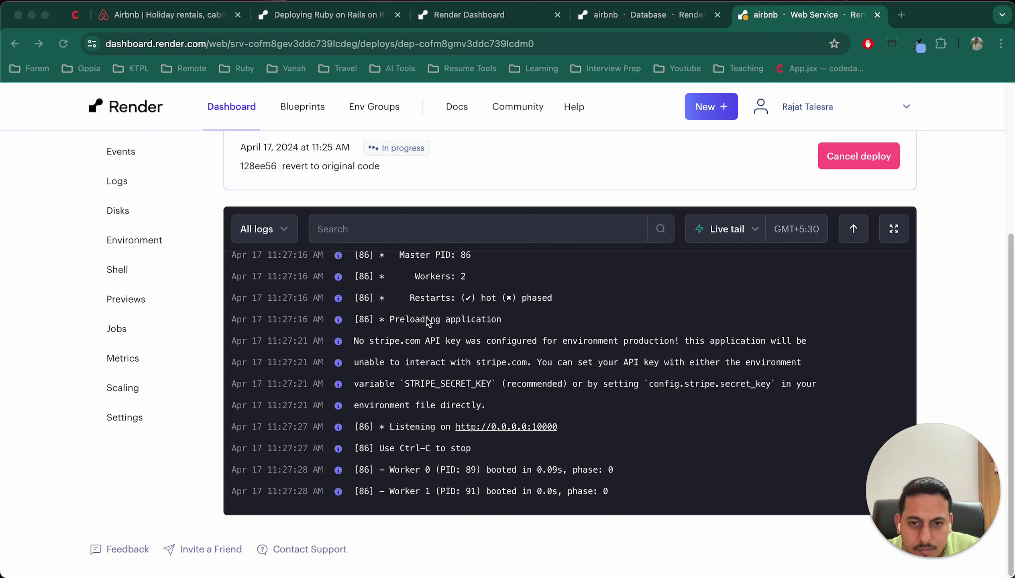
pyautogui.scroll(6, 425, 317)
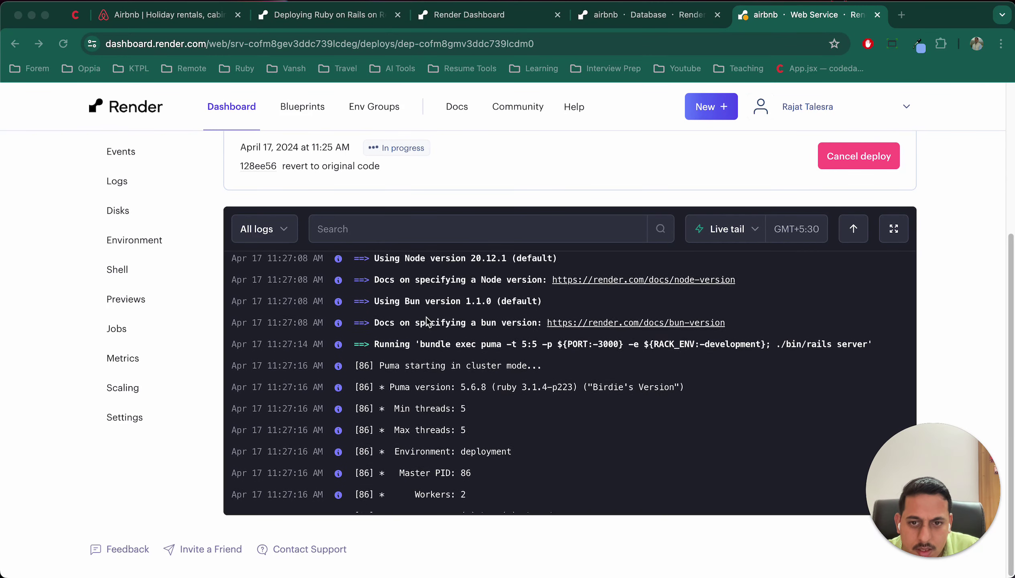
pyautogui.scroll(-1, 426, 317)
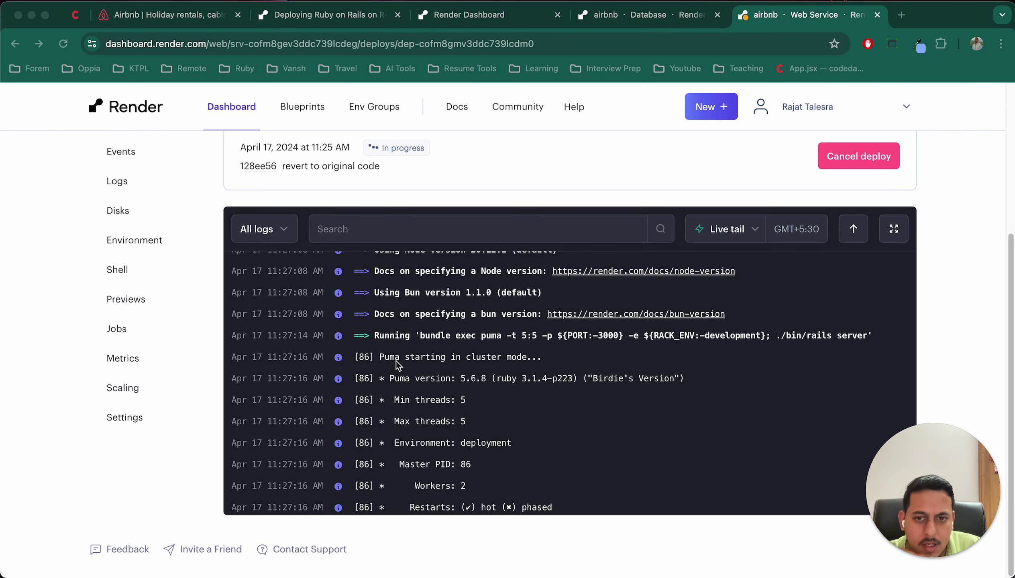
pyautogui.scroll(-5, 401, 365)
# Highlight the STRIPE_SECRET_KEY warning in the log, then return to the services overview
pyautogui.doubleClick(454, 380)
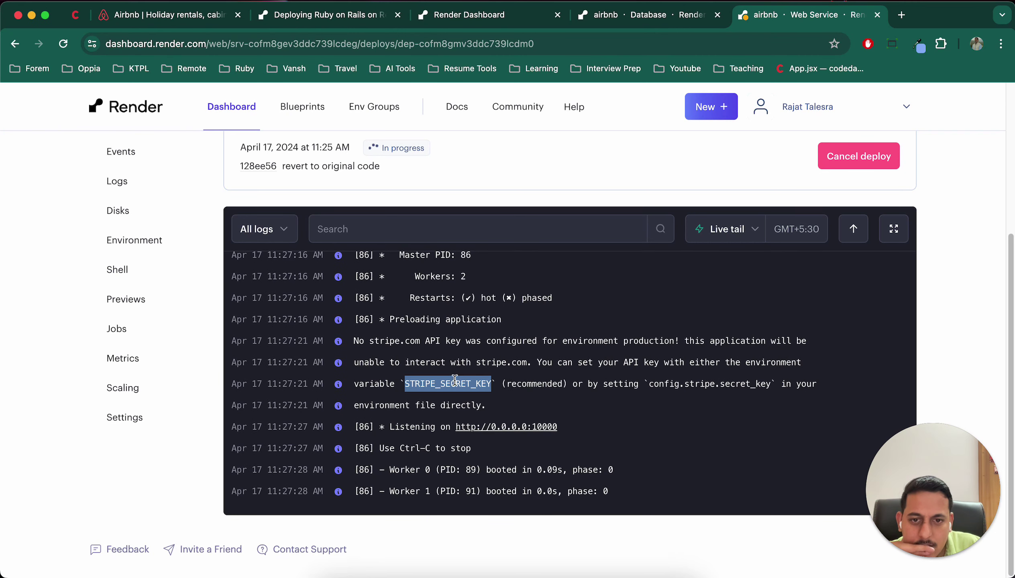
pyautogui.click(589, 335)
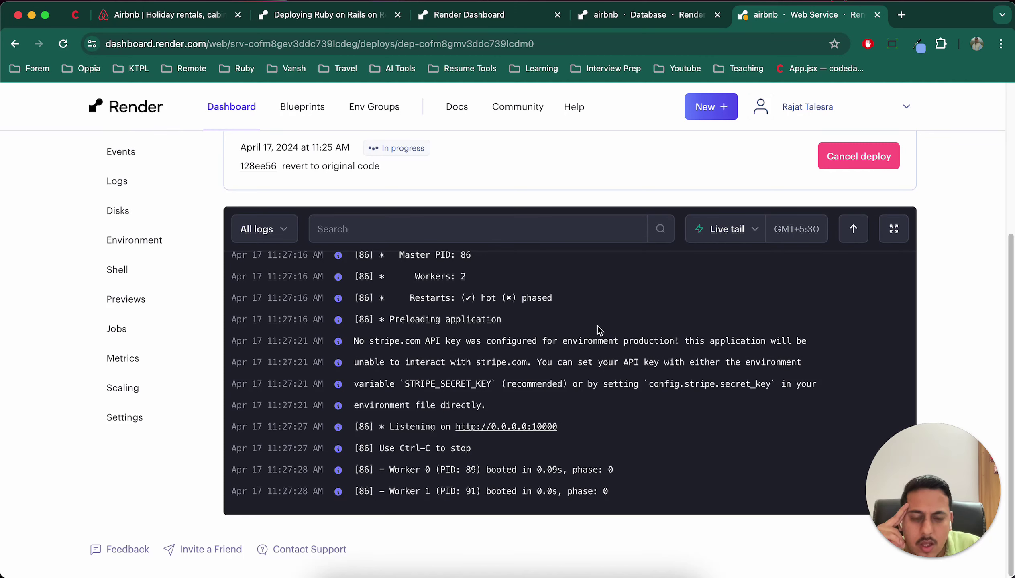
pyautogui.scroll(5, 979, 246)
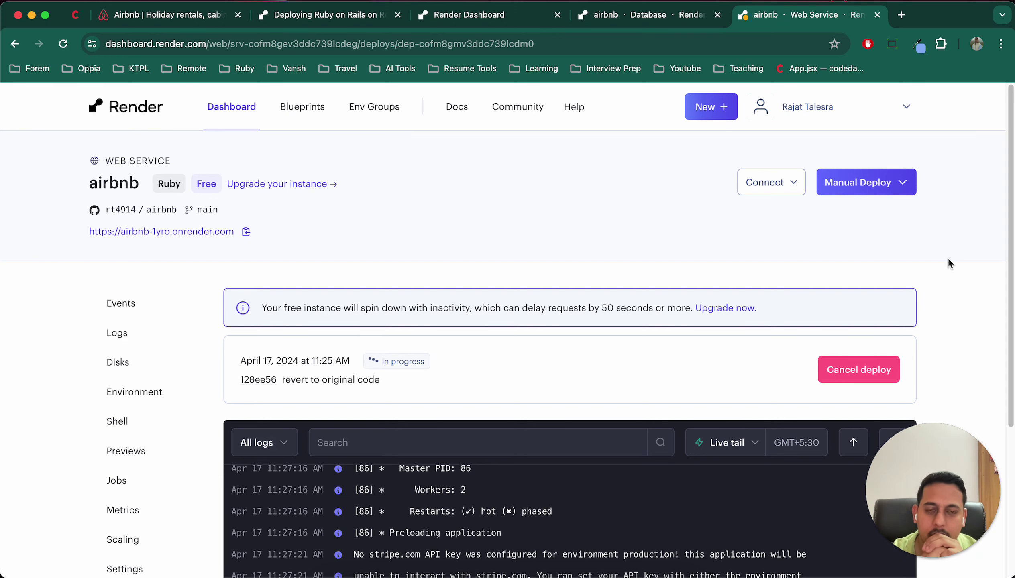
pyautogui.click(486, 16)
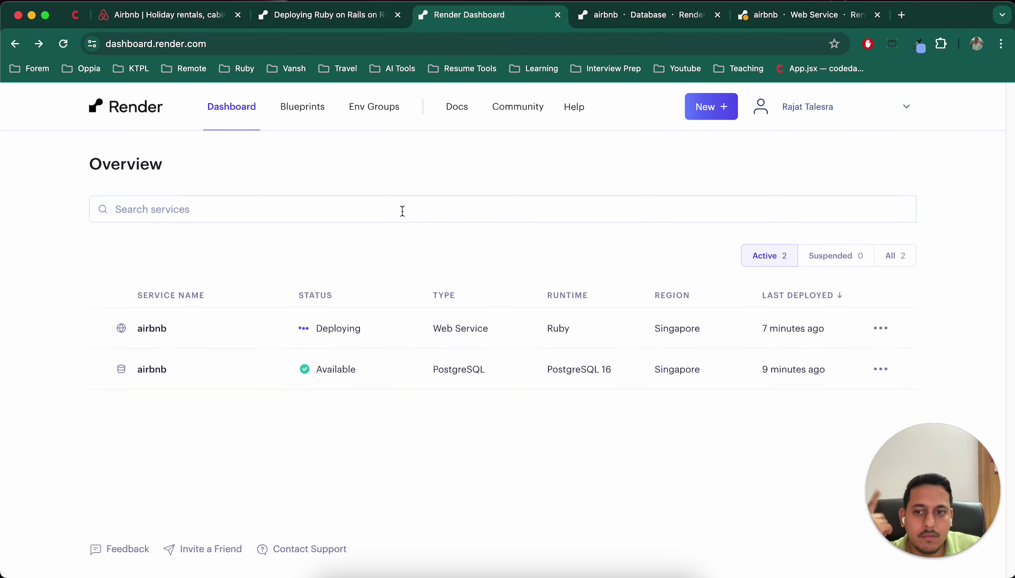
# In the Rails deploy guide, highlight the Build Command and the ./bin/rails db:migrate pre-deploy command
pyautogui.click(303, 18)
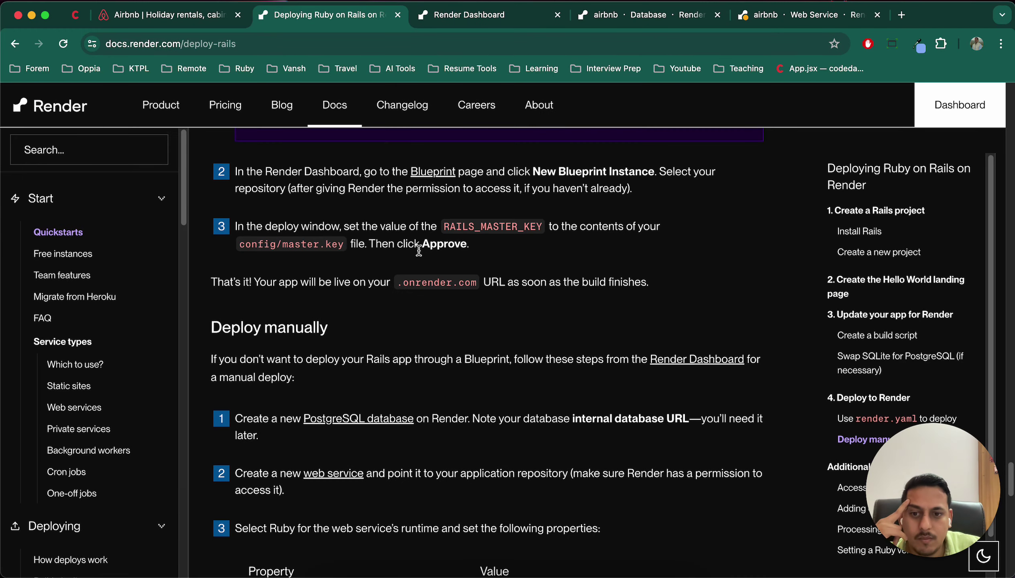
pyautogui.scroll(-5, 442, 294)
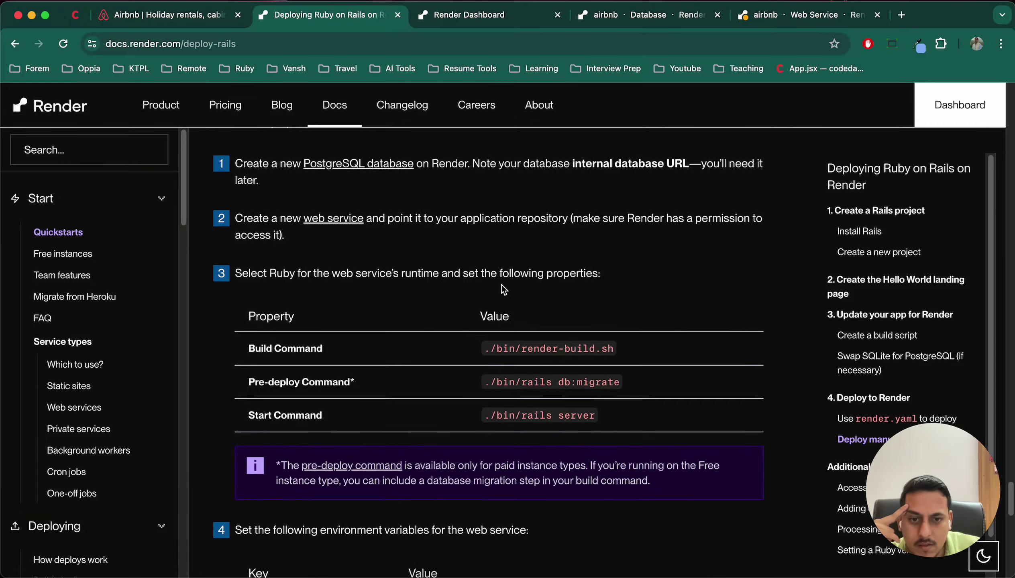
pyautogui.scroll(-3, 503, 289)
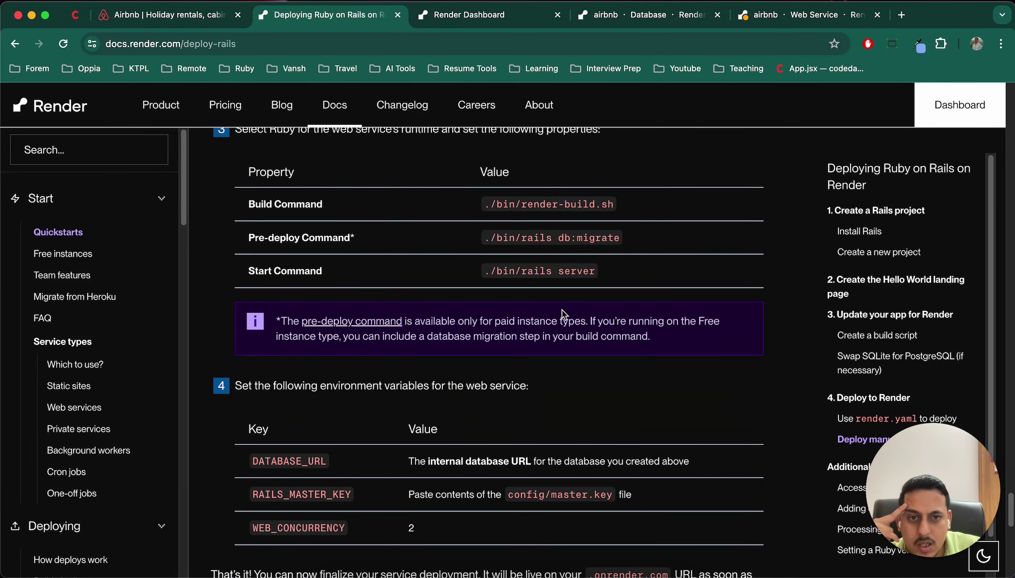
pyautogui.tripleClick(269, 238)
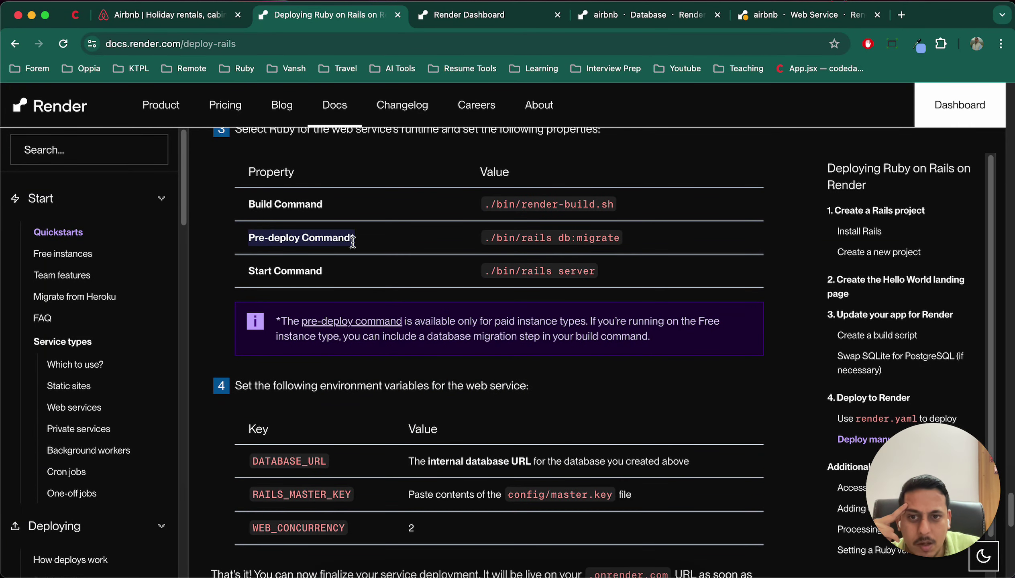
pyautogui.doubleClick(285, 202)
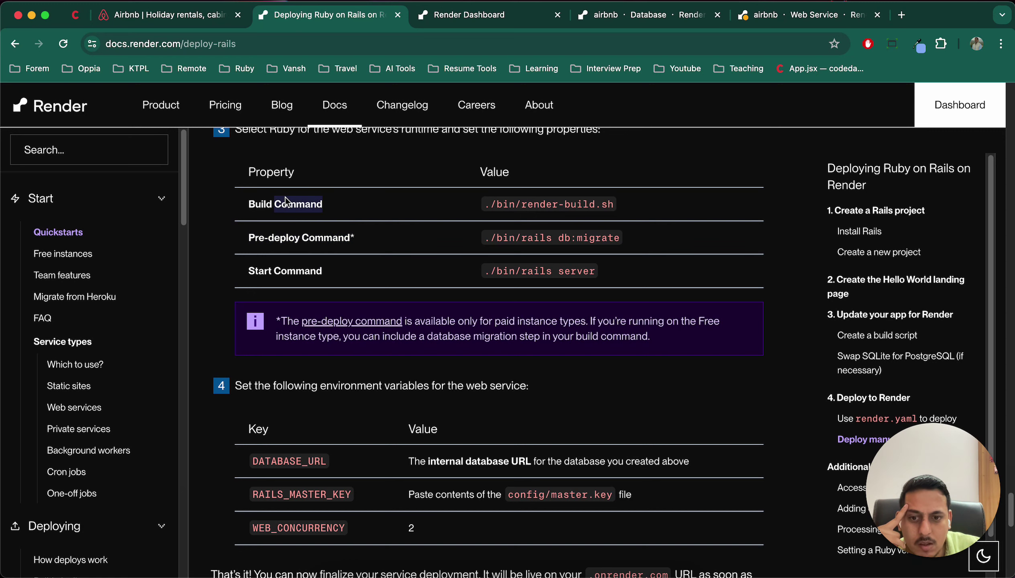
pyautogui.tripleClick(286, 203)
pyautogui.scroll(-3, 463, 421)
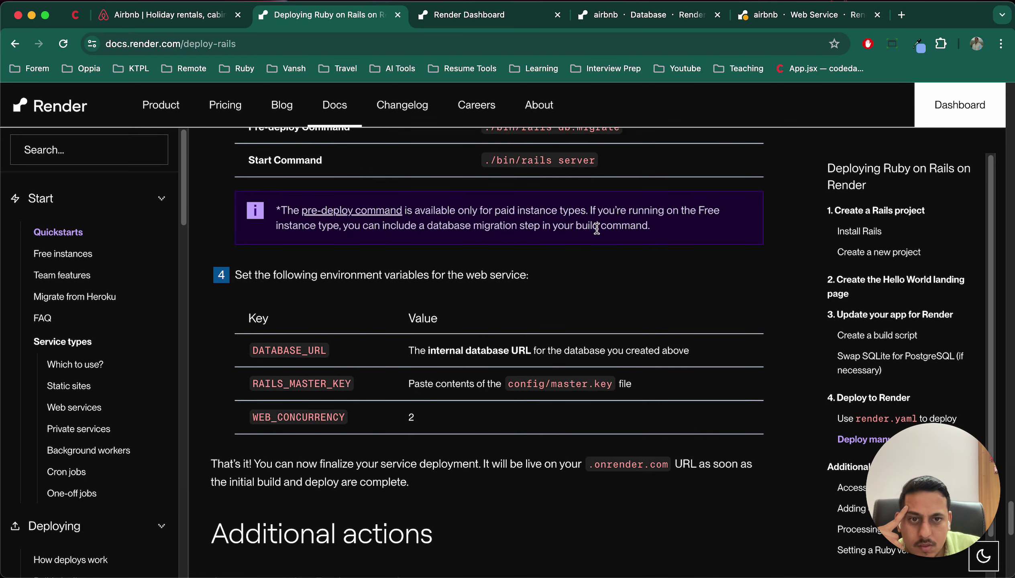
pyautogui.scroll(6, 560, 244)
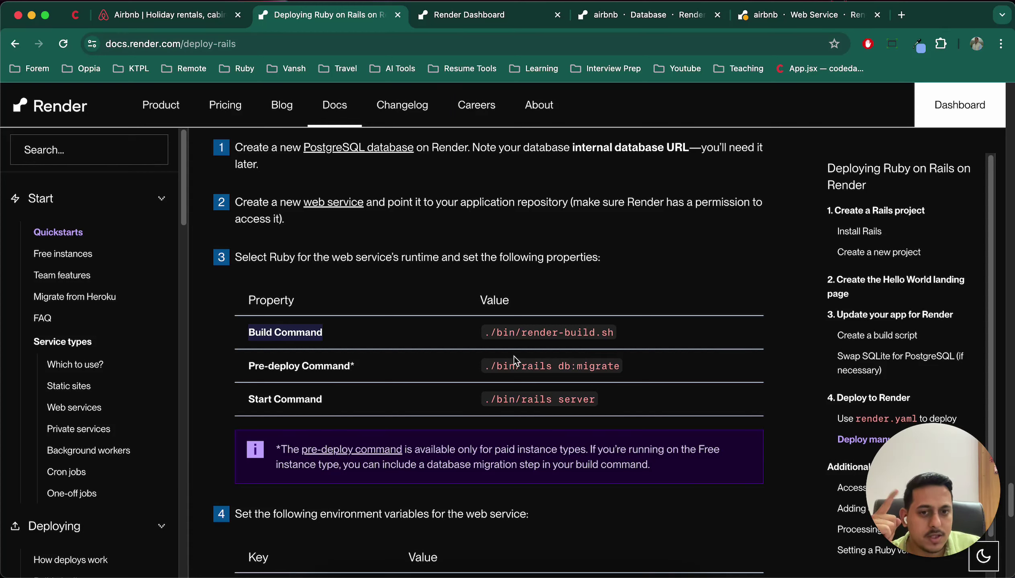
pyautogui.click(496, 366)
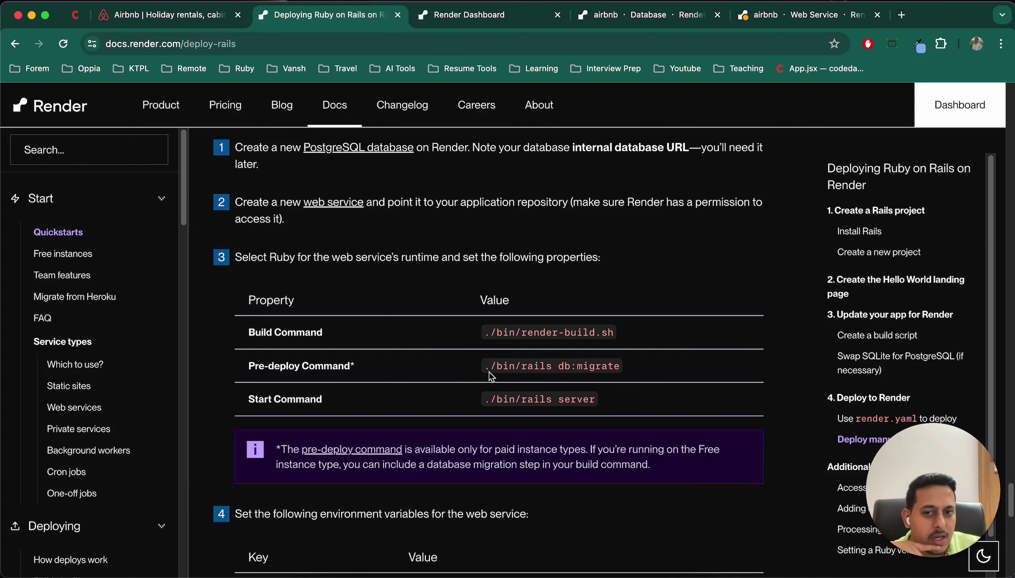
pyautogui.tripleClick(616, 363)
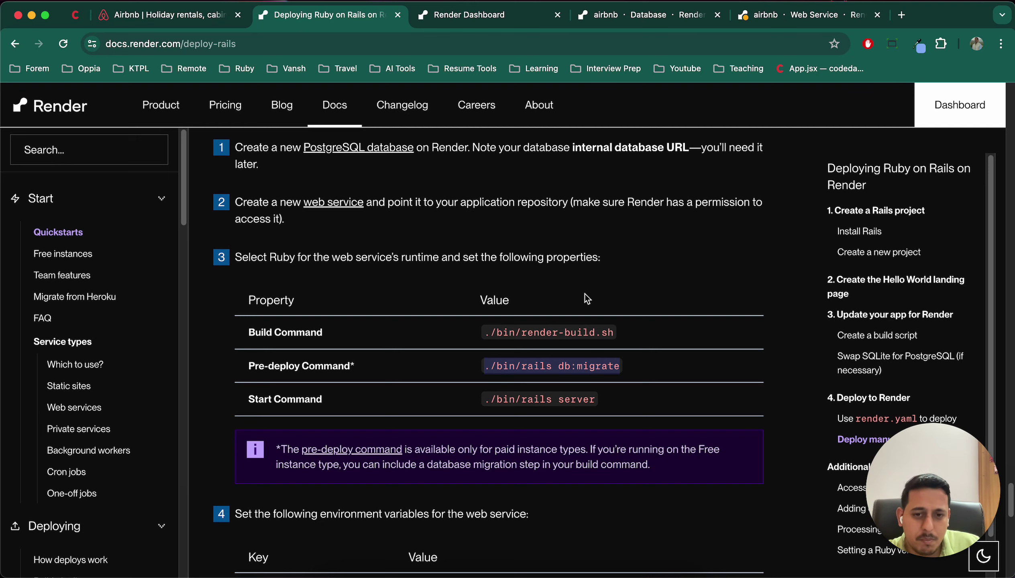
# Open the airbnb web service's in-progress deploy and follow its live logs
pyautogui.click(623, 14)
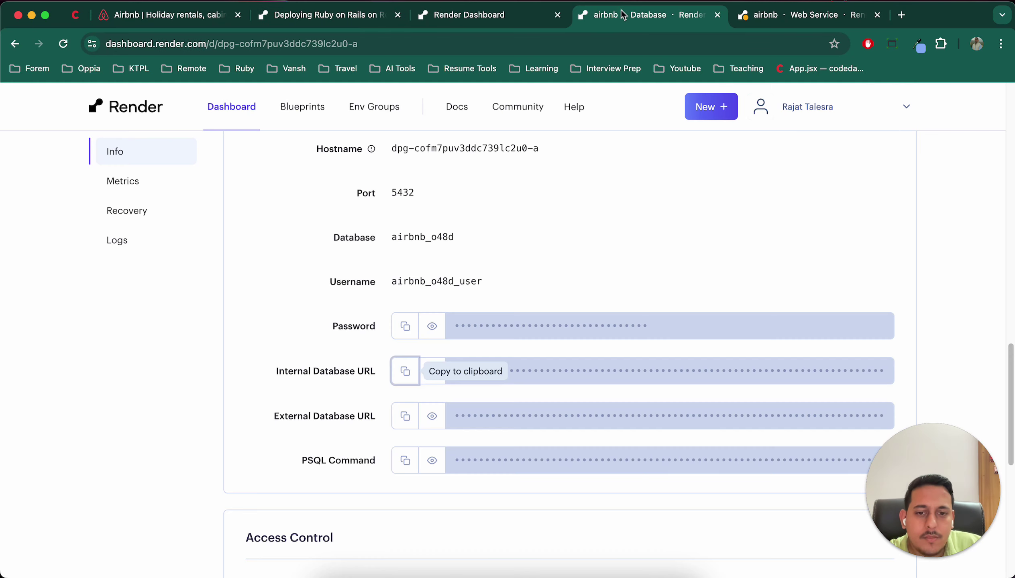
pyautogui.click(467, 15)
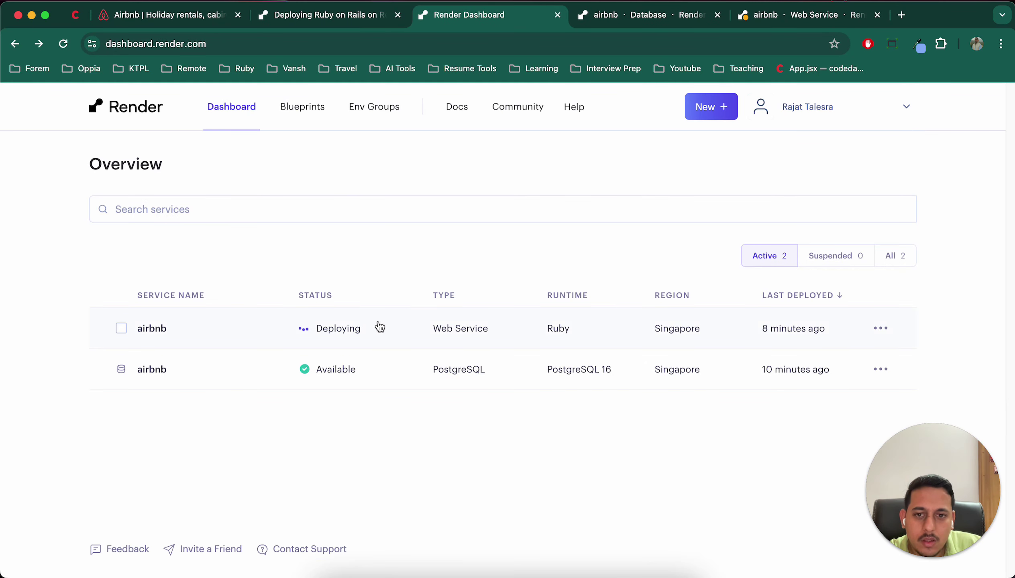
pyautogui.click(177, 336)
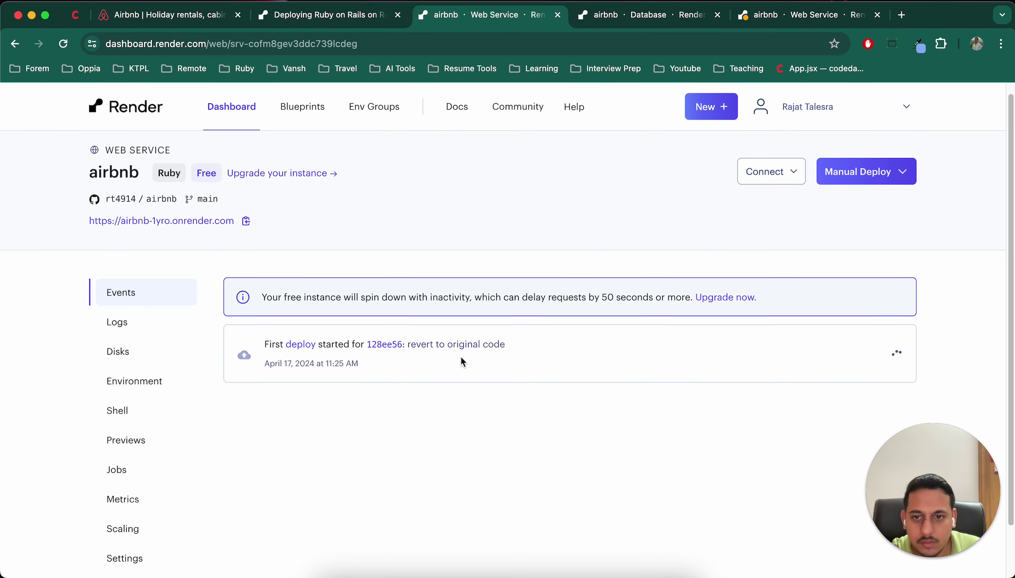
pyautogui.click(801, 15)
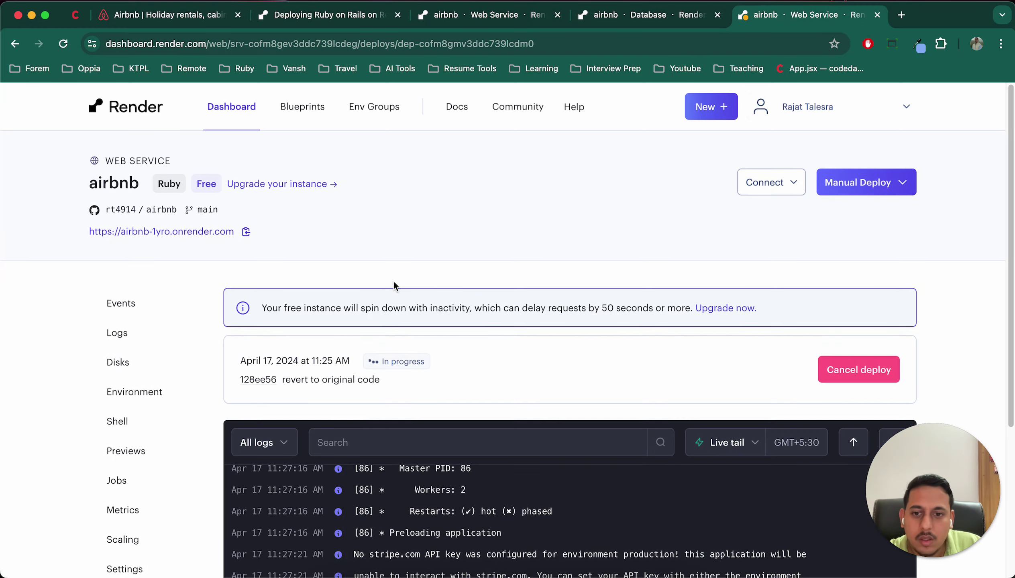
pyautogui.scroll(-4, 393, 280)
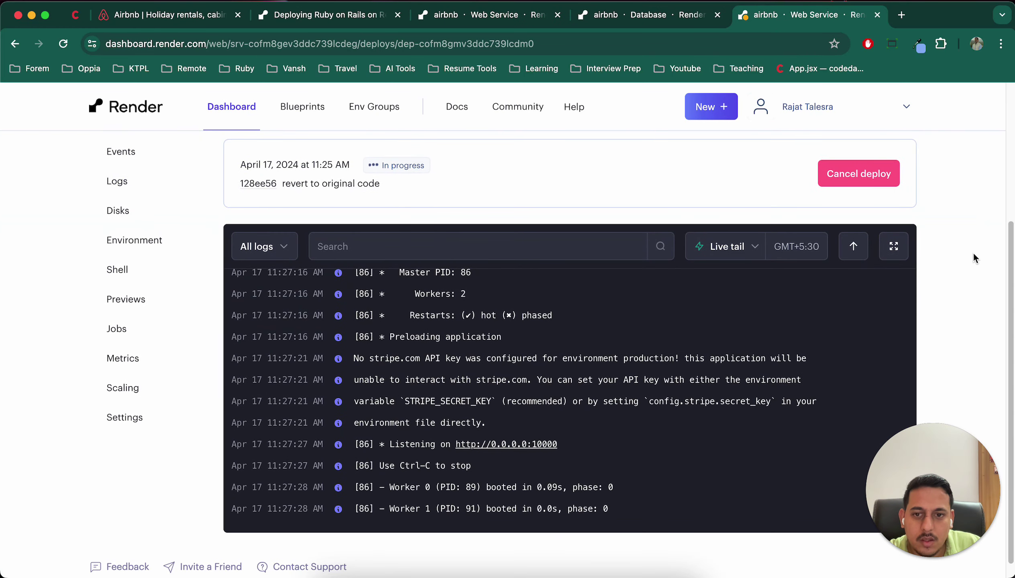
# Close the duplicate web service and database tabs and wait for the deploy to show Live
pyautogui.click(443, 16)
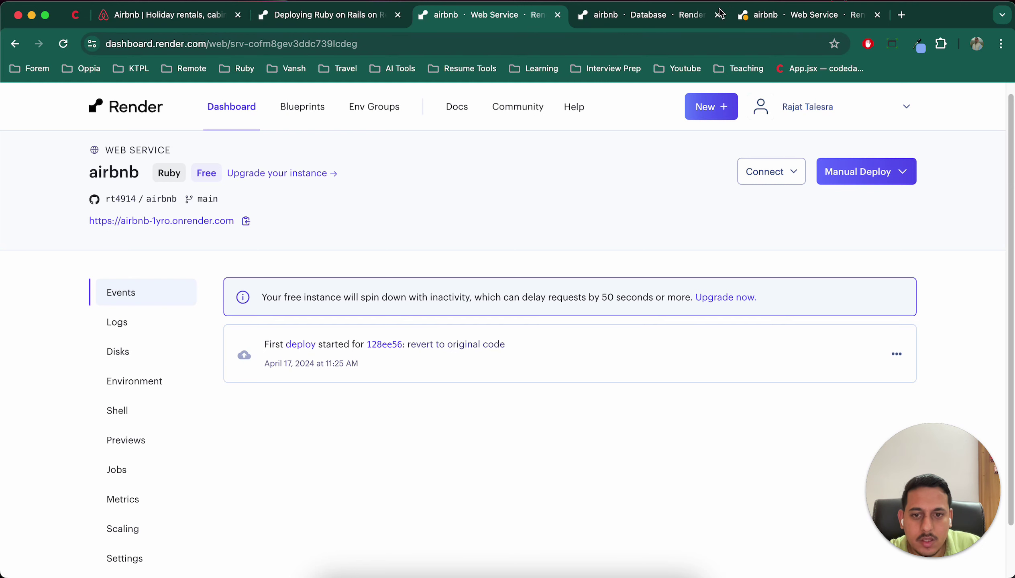
pyautogui.click(558, 15)
pyautogui.click(558, 15)
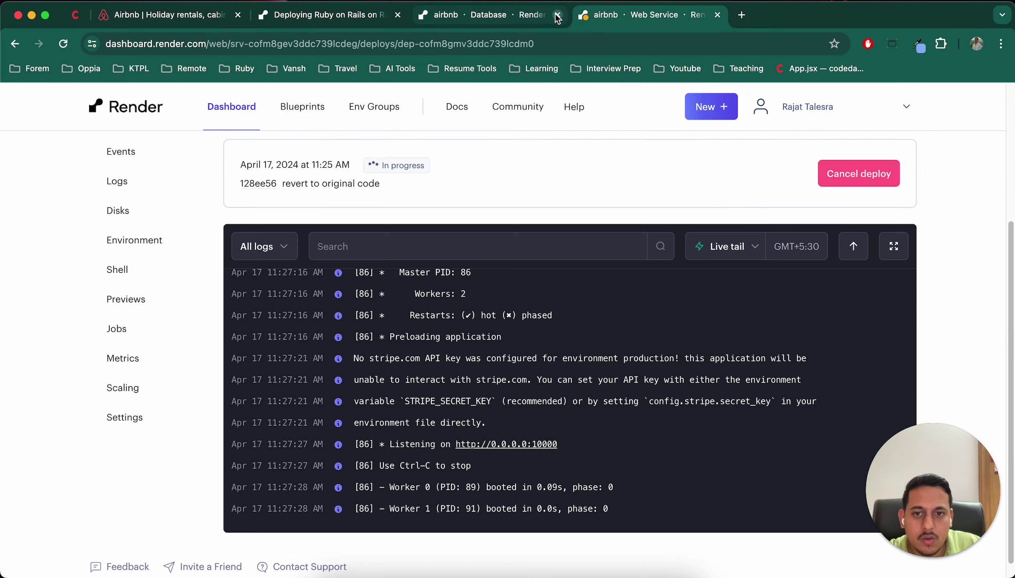
pyautogui.scroll(1, 939, 246)
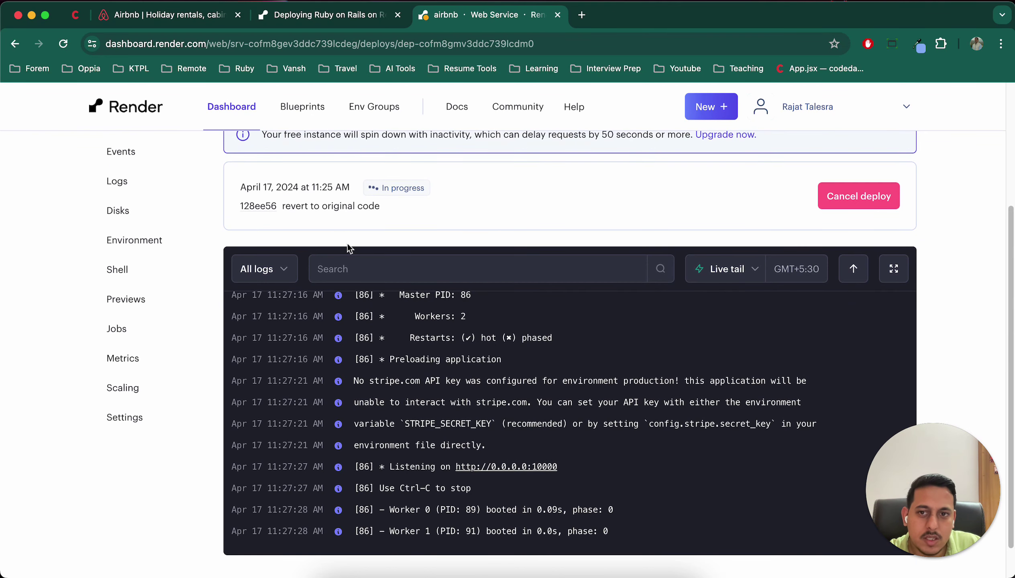
pyautogui.scroll(3, 390, 203)
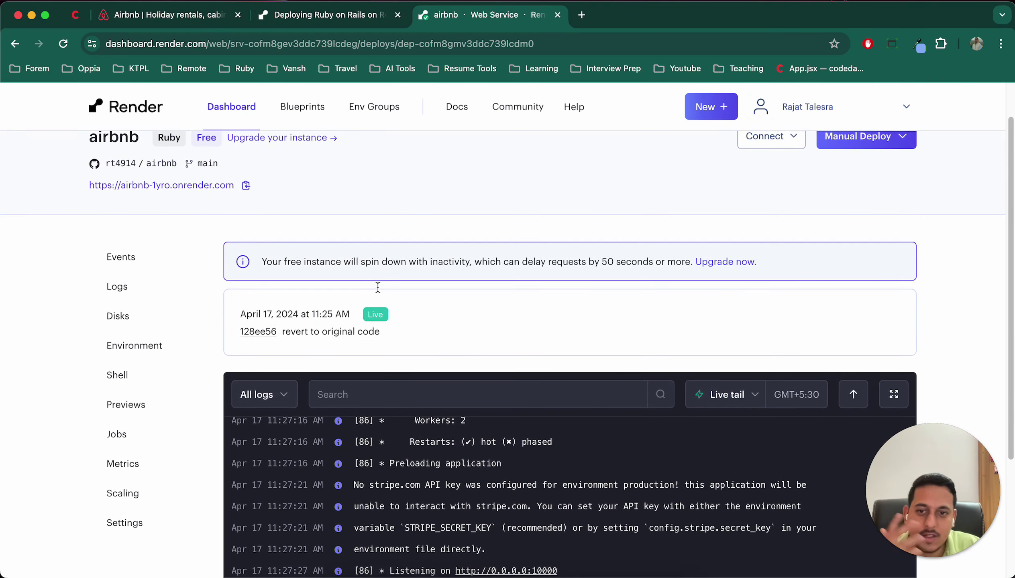
# Open the live airbnb site and sign up with a test email address and password
pyautogui.click(178, 186)
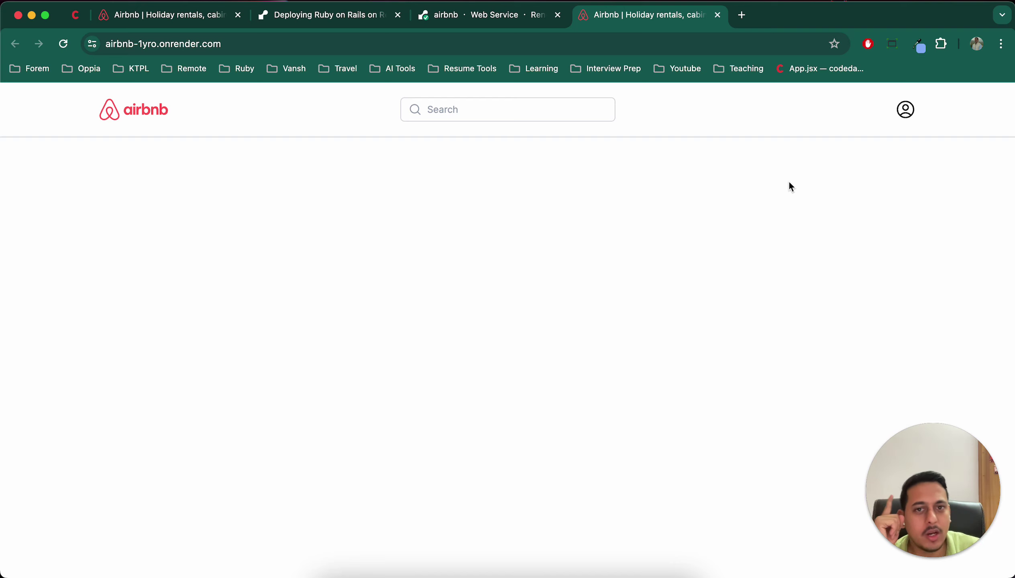
pyautogui.click(906, 116)
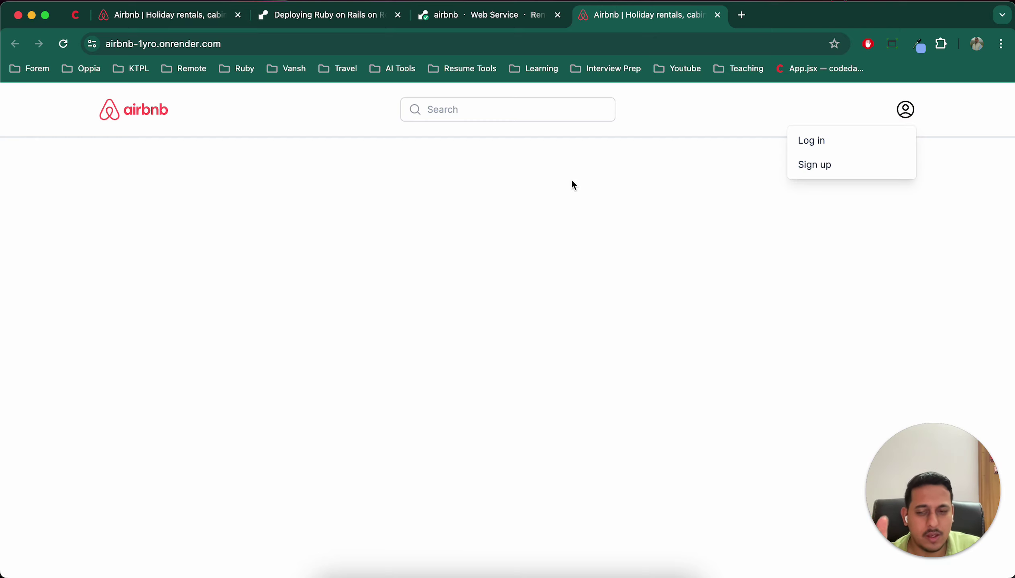
pyautogui.click(838, 166)
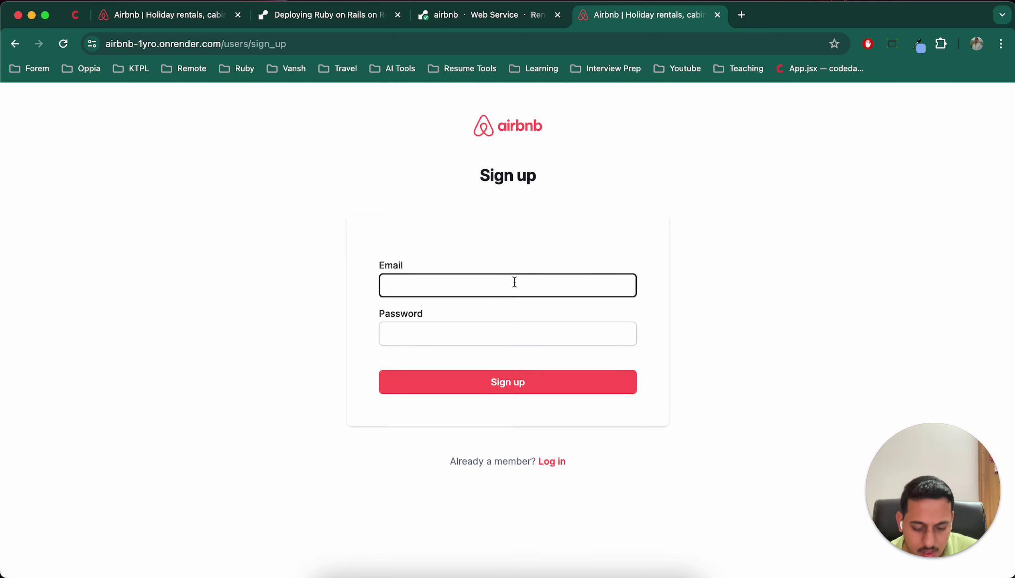
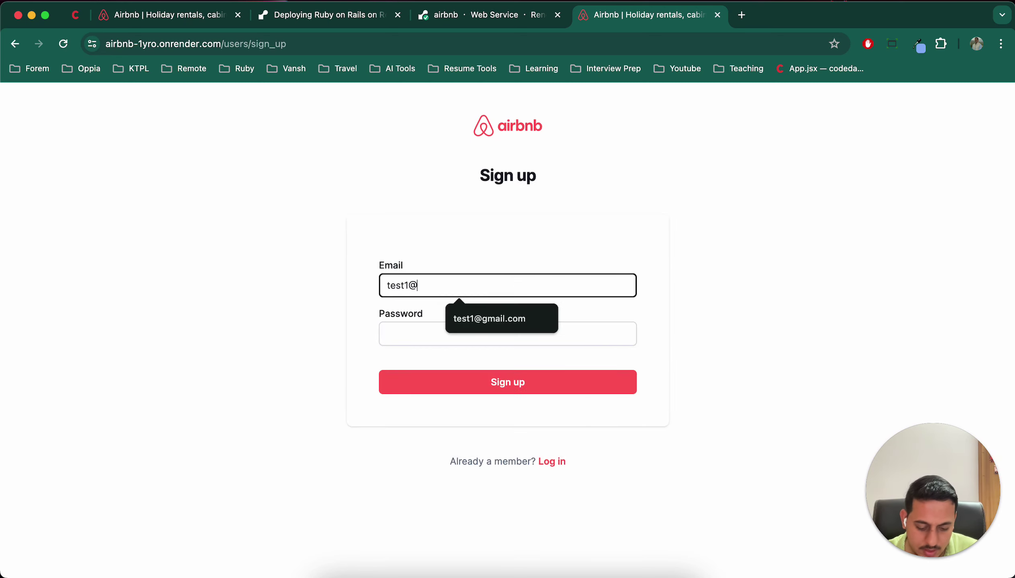
pyautogui.press('Tab')
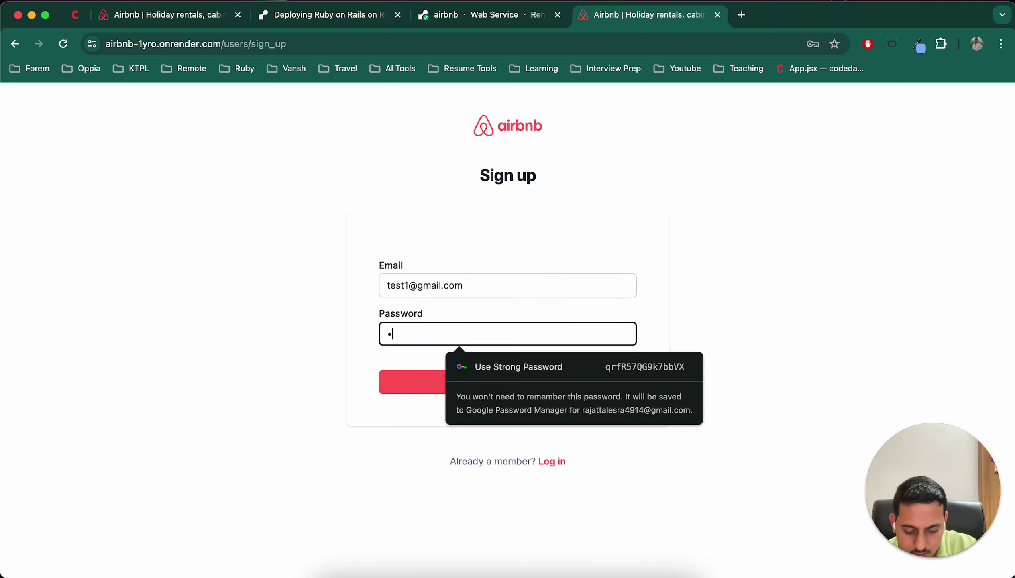
pyautogui.click(529, 386)
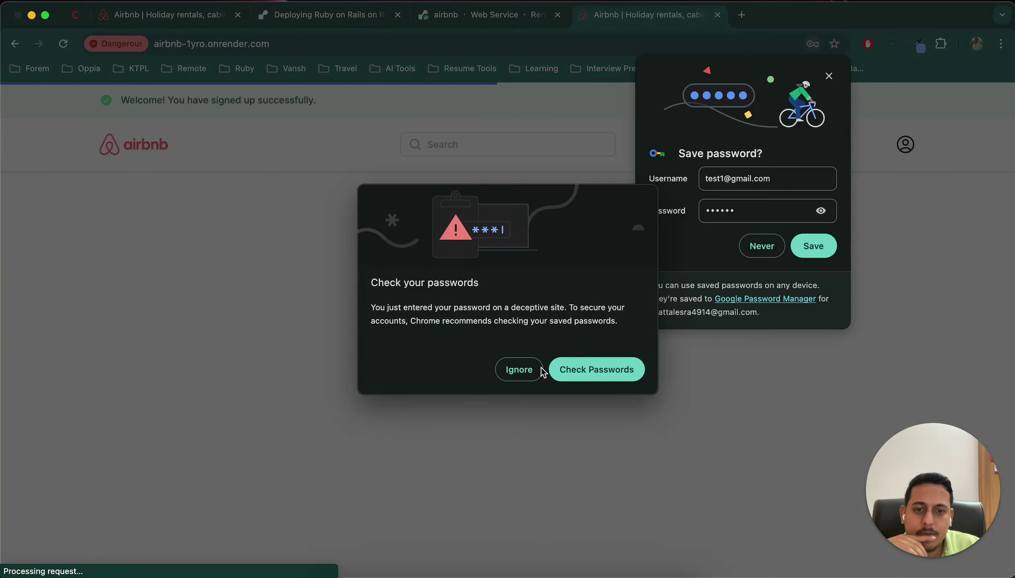
# Dismiss Chrome's password warnings and save prompt, then mark the site as legitimate
pyautogui.click(518, 370)
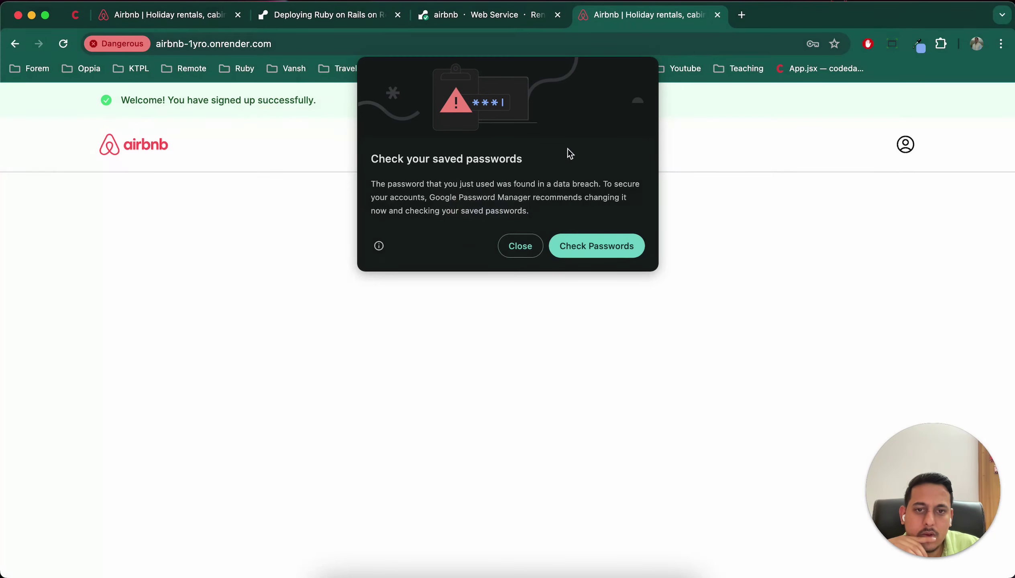
pyautogui.click(521, 246)
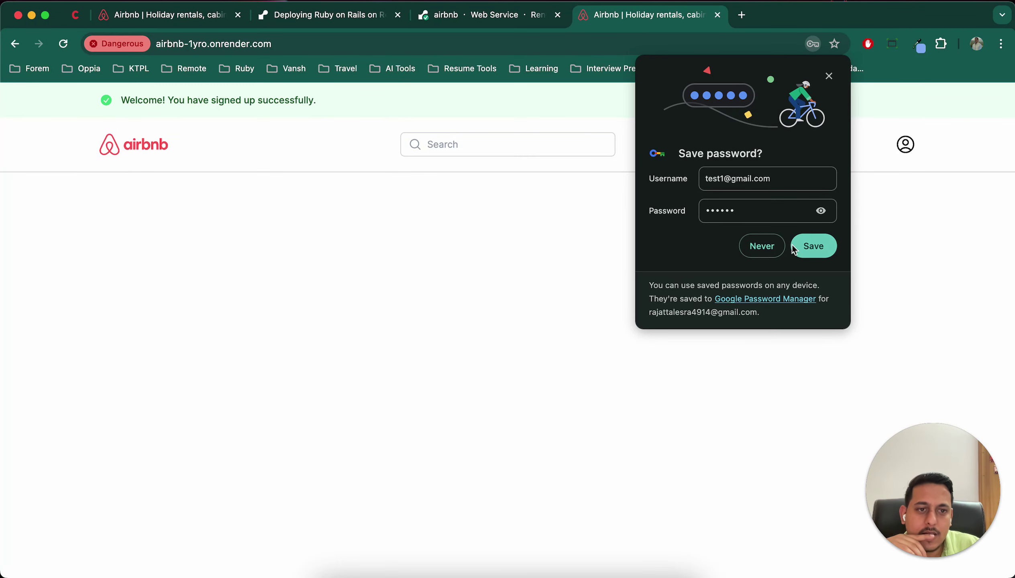
pyautogui.click(758, 250)
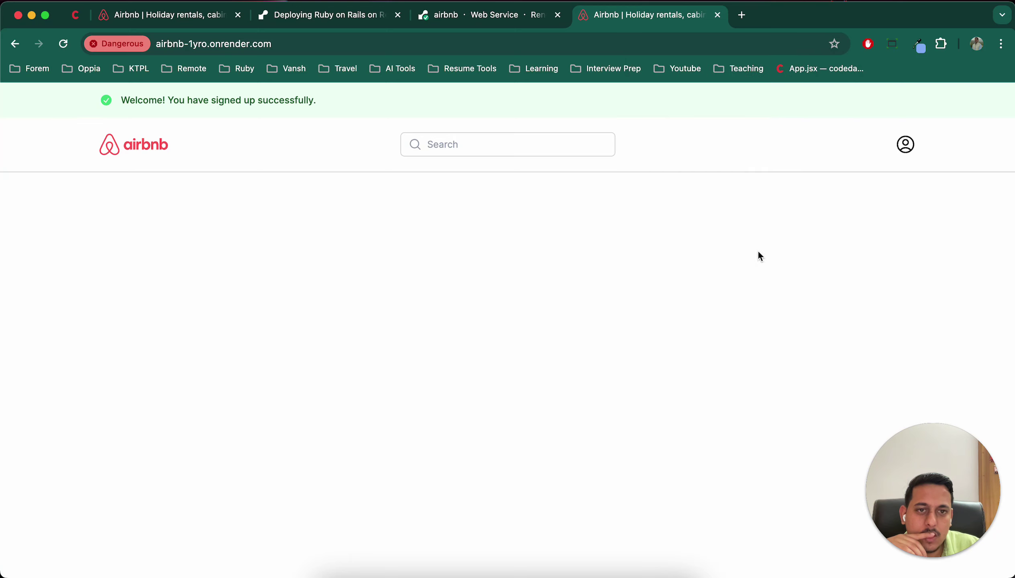
pyautogui.click(147, 138)
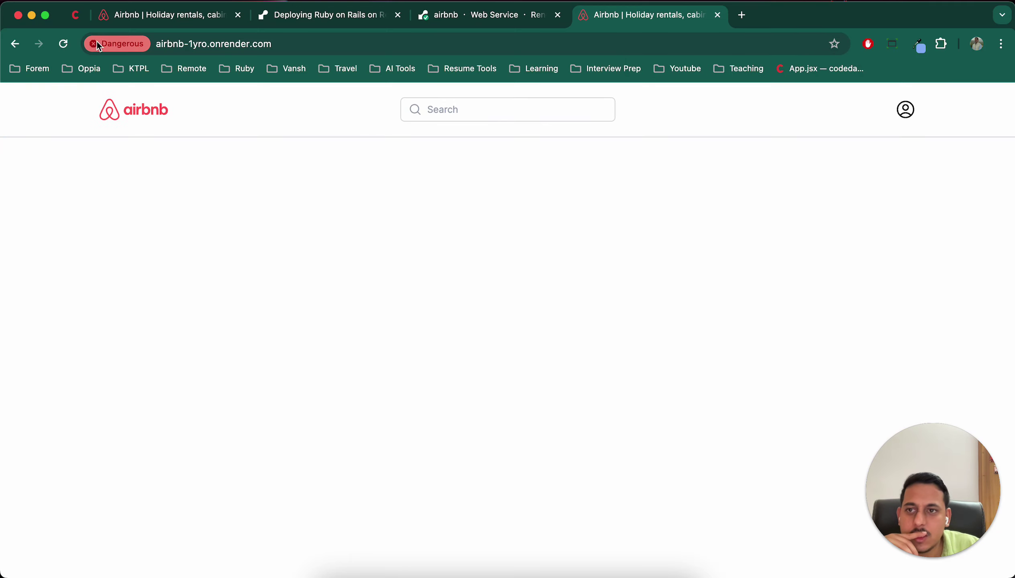
pyautogui.click(118, 45)
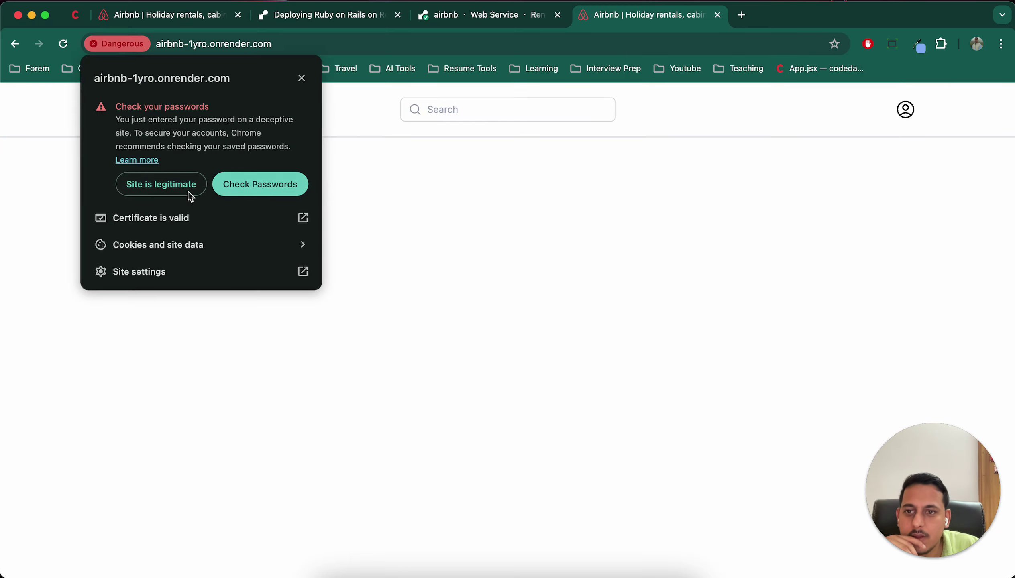
pyautogui.click(149, 190)
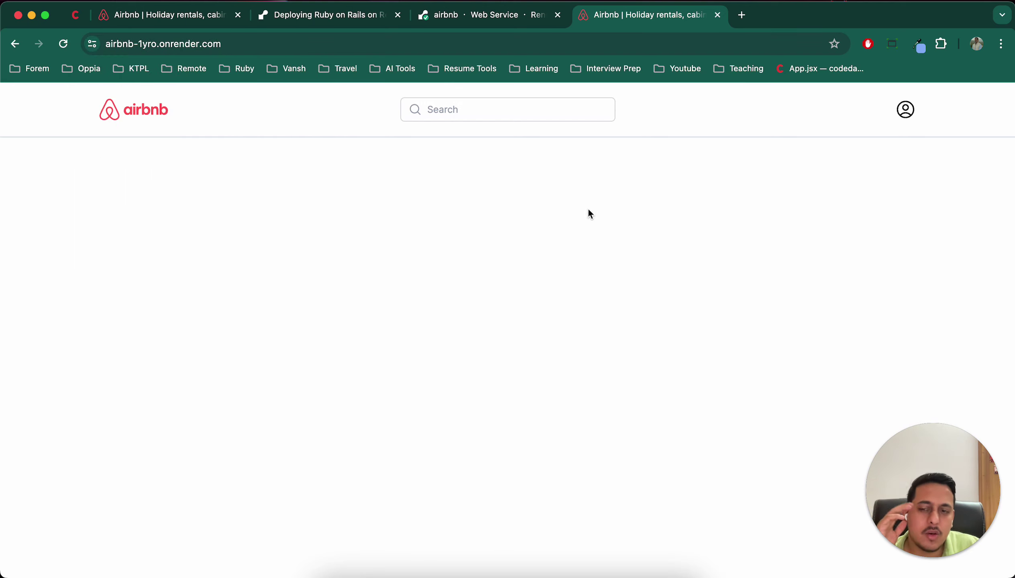
# Open a new property form from the owner dashboard's Properties list
pyautogui.click(905, 110)
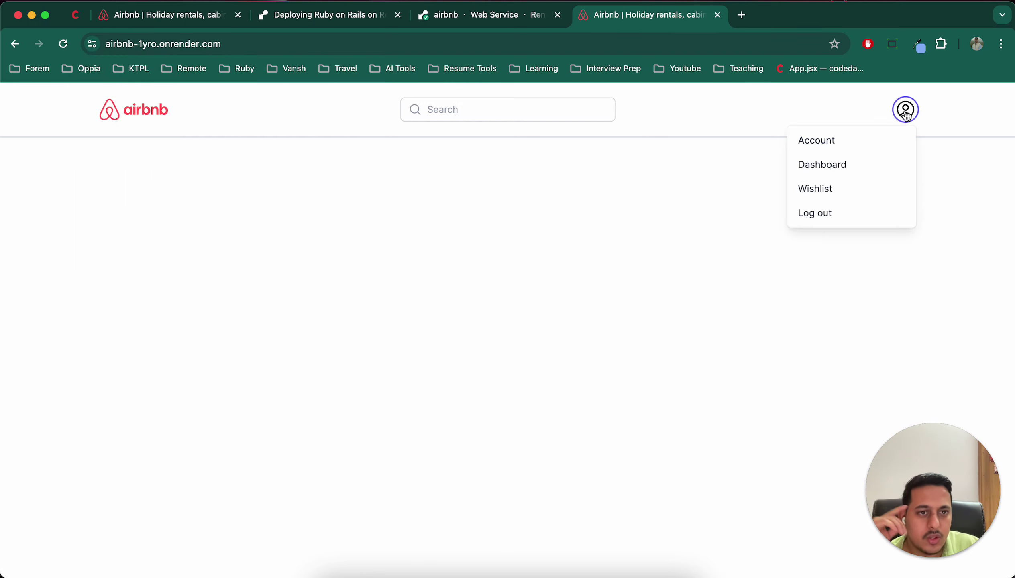
pyautogui.click(830, 164)
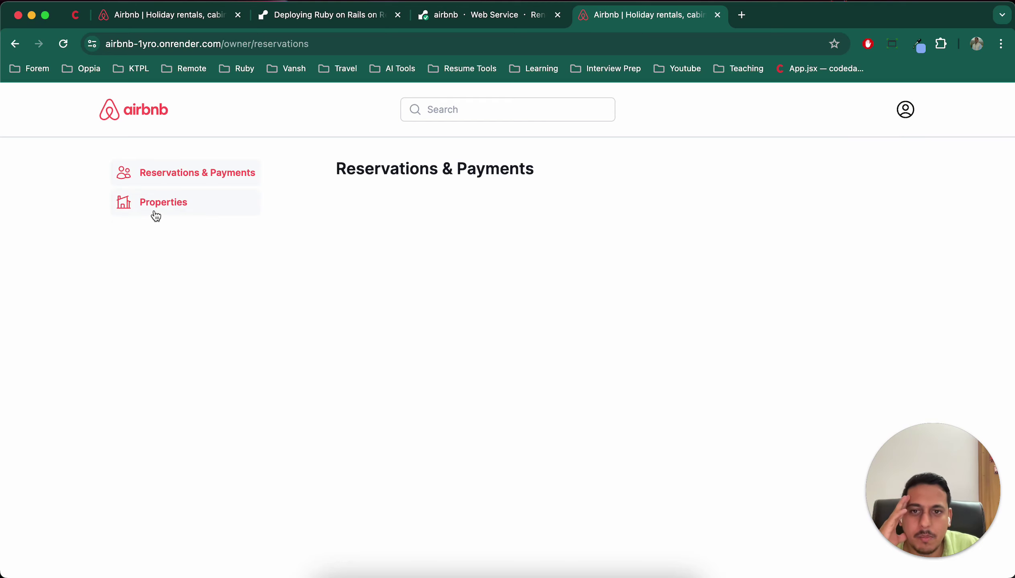
pyautogui.click(155, 208)
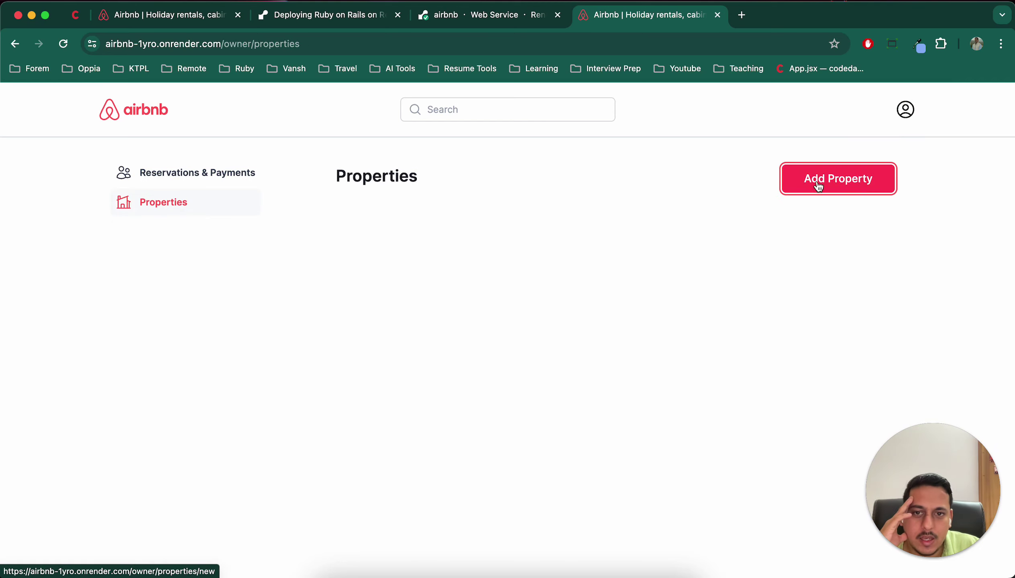
pyautogui.click(817, 184)
# Name the property 'Hotel Taj' and begin its price with 1
pyautogui.click(503, 254)
pyautogui.click(576, 218)
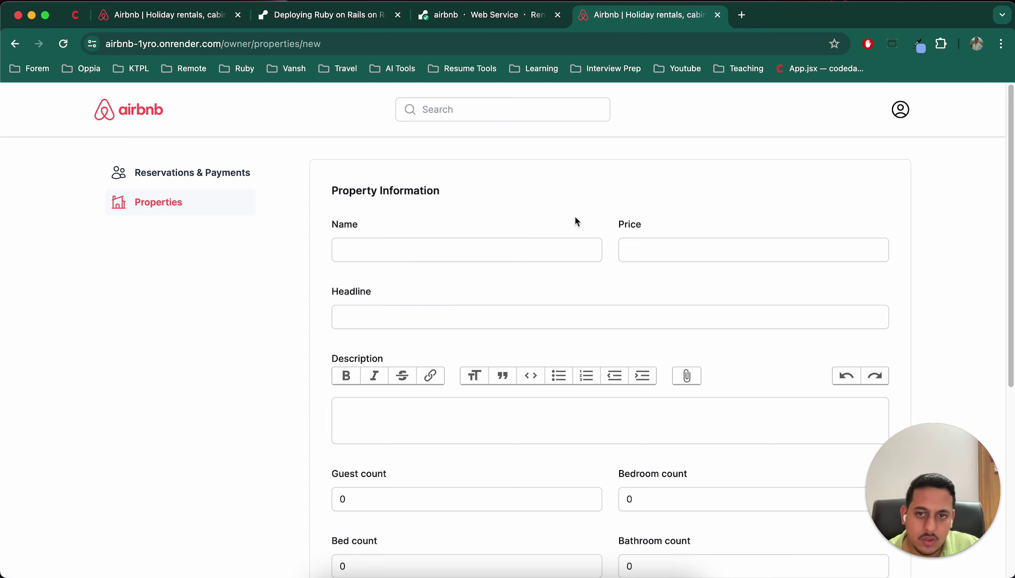
pyautogui.click(514, 247)
pyautogui.write('Hotel ')
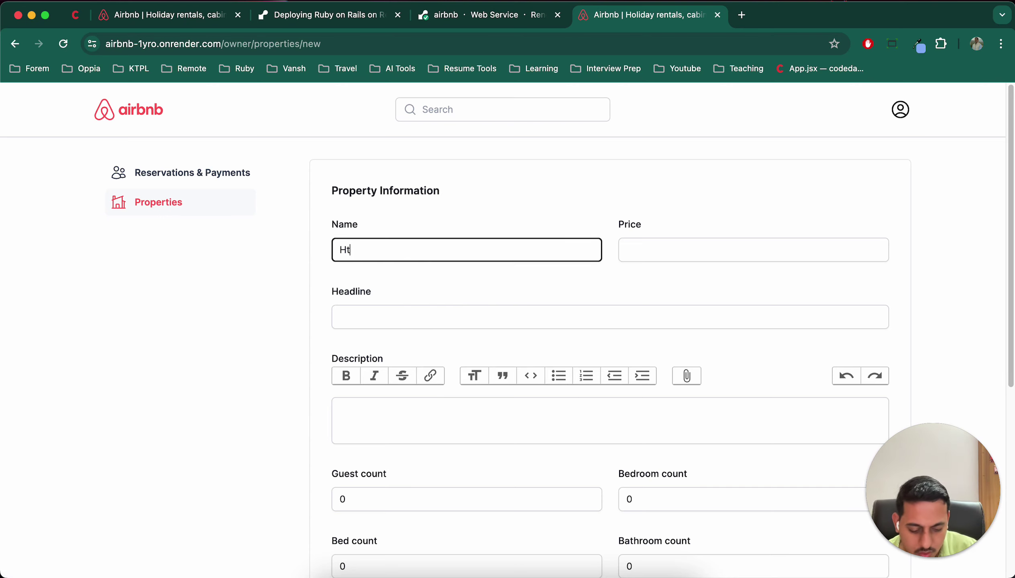
pyautogui.write('Gaj')
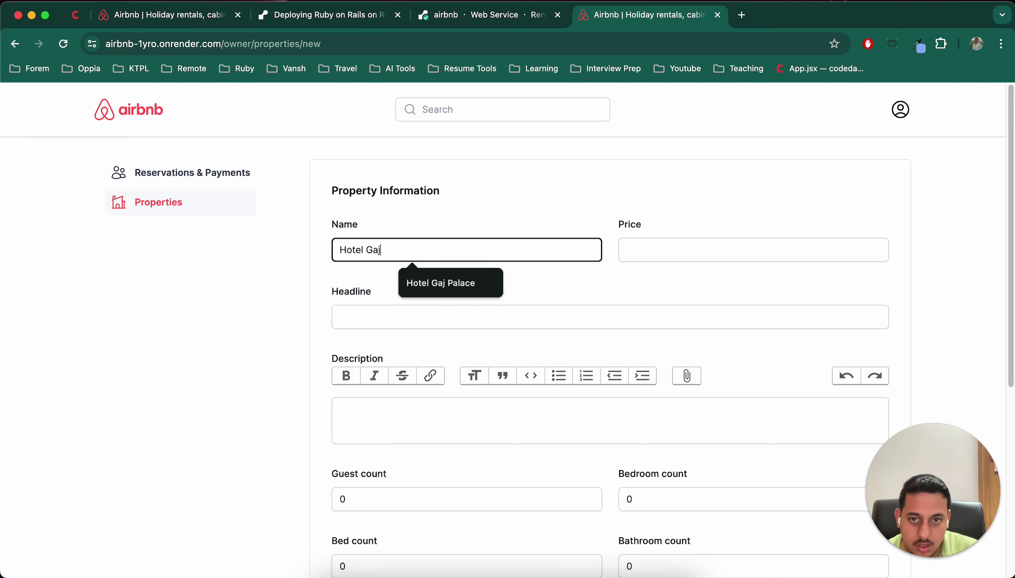
pyautogui.press('BackSpace')
pyautogui.press('BackSpace')
pyautogui.press('BackSpace')
pyautogui.write('Taj')
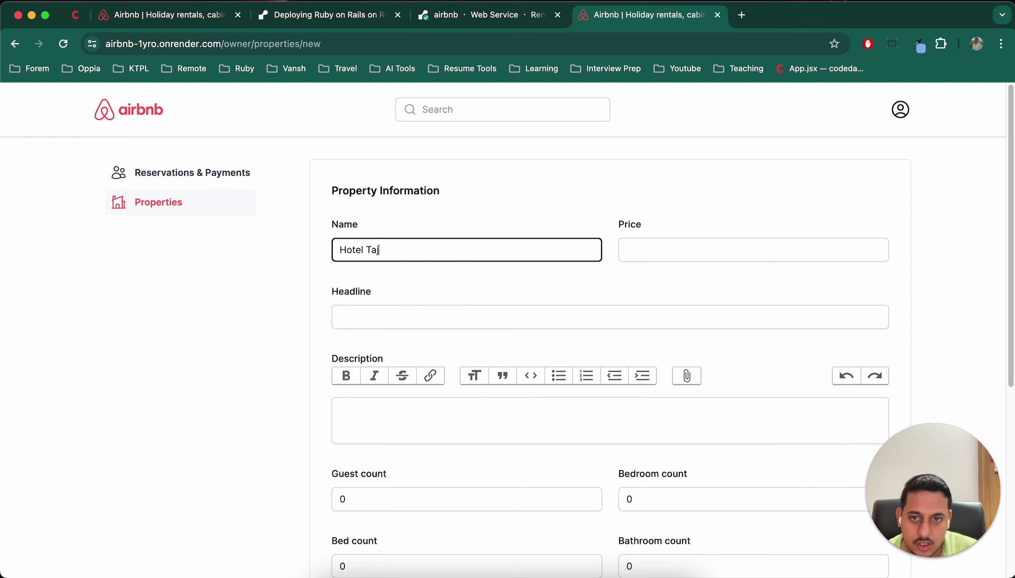
pyautogui.press('Tab')
pyautogui.write('1')
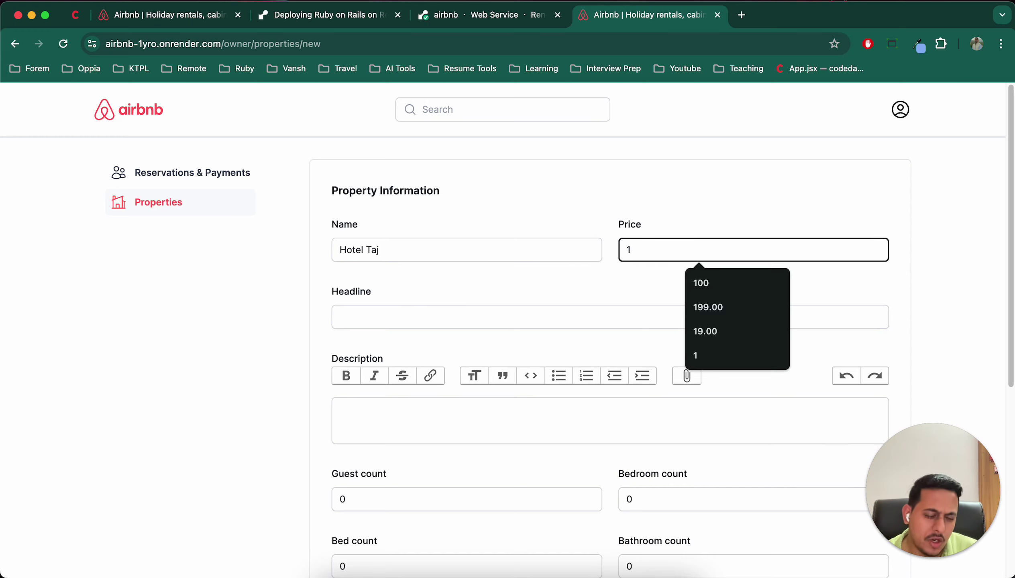
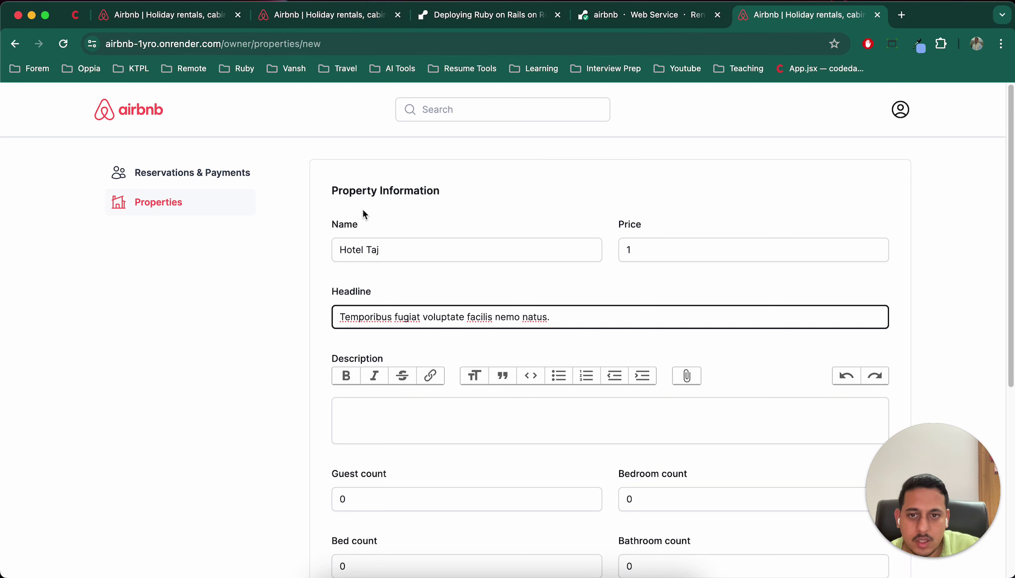
# Copy the local listing's title into the Name field, replacing 'Hotel Taj' with 'Soluta repellendus nemo'
pyautogui.click(311, 15)
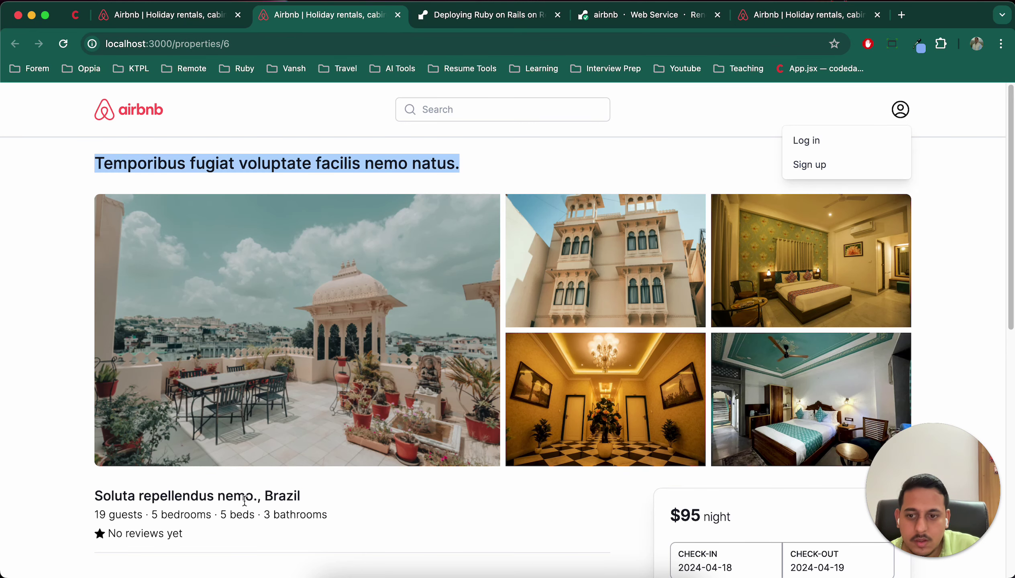
pyautogui.doubleClick(177, 510)
pyautogui.moveTo(83, 493); pyautogui.dragTo(254, 493)
pyautogui.press('super+c')
pyautogui.click(828, 16)
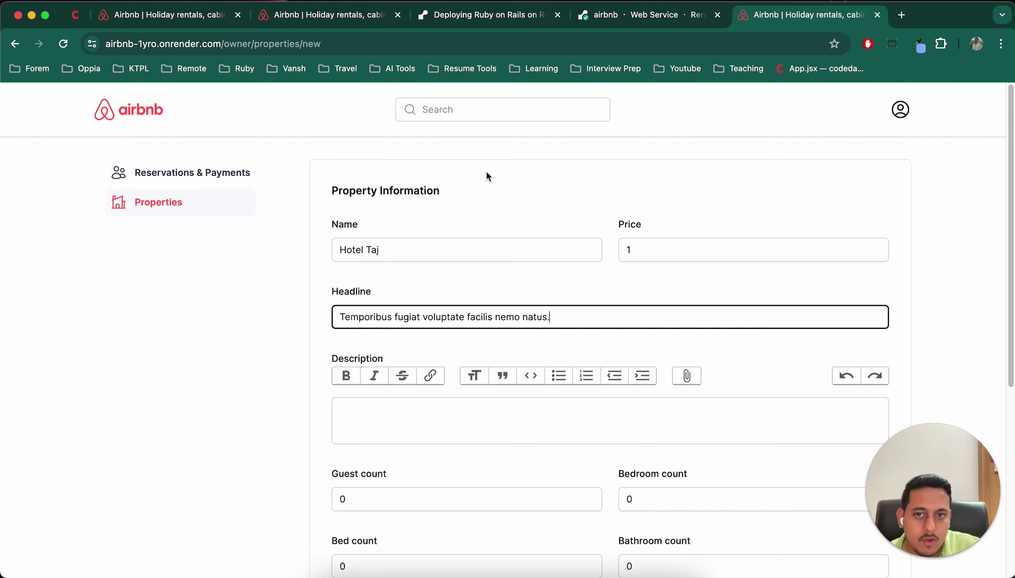
pyautogui.tripleClick(425, 252)
pyautogui.press('super+v')
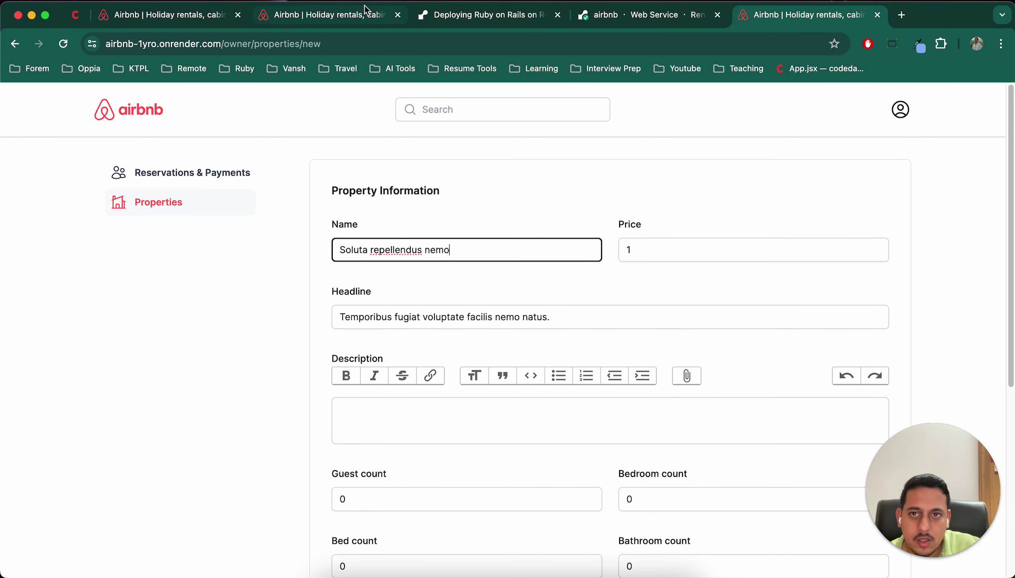
# Copy the full 'About this place' text from the local listing into the Description box
pyautogui.click(364, 15)
pyautogui.scroll(-10, 92, 497)
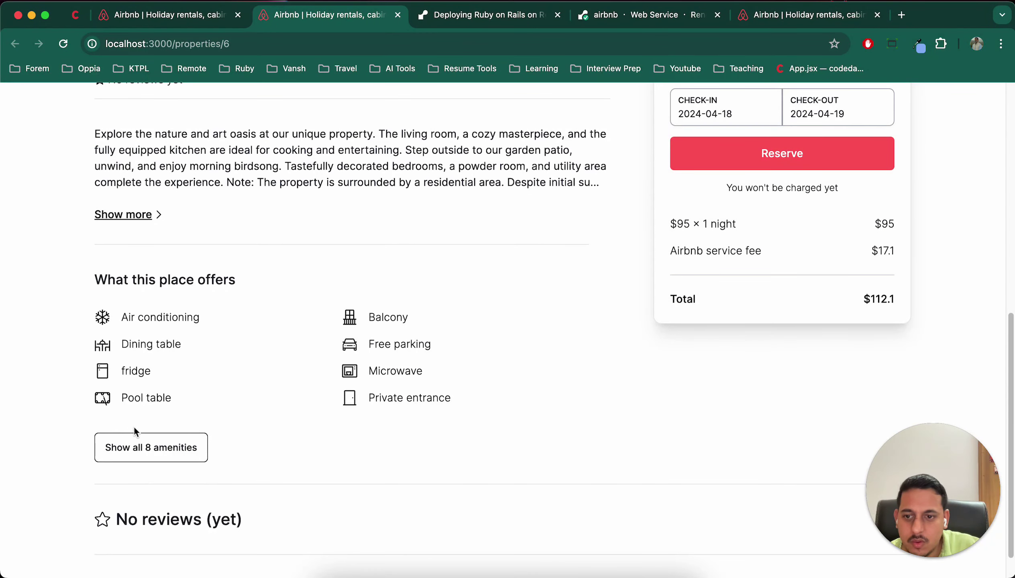
pyautogui.click(112, 213)
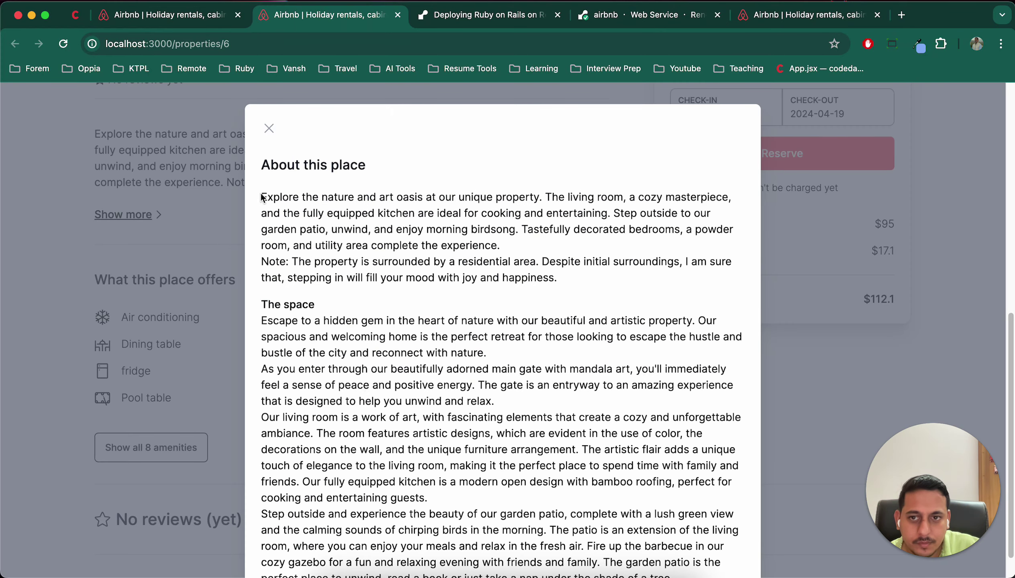
pyautogui.moveTo(262, 196); pyautogui.dragTo(421, 566)
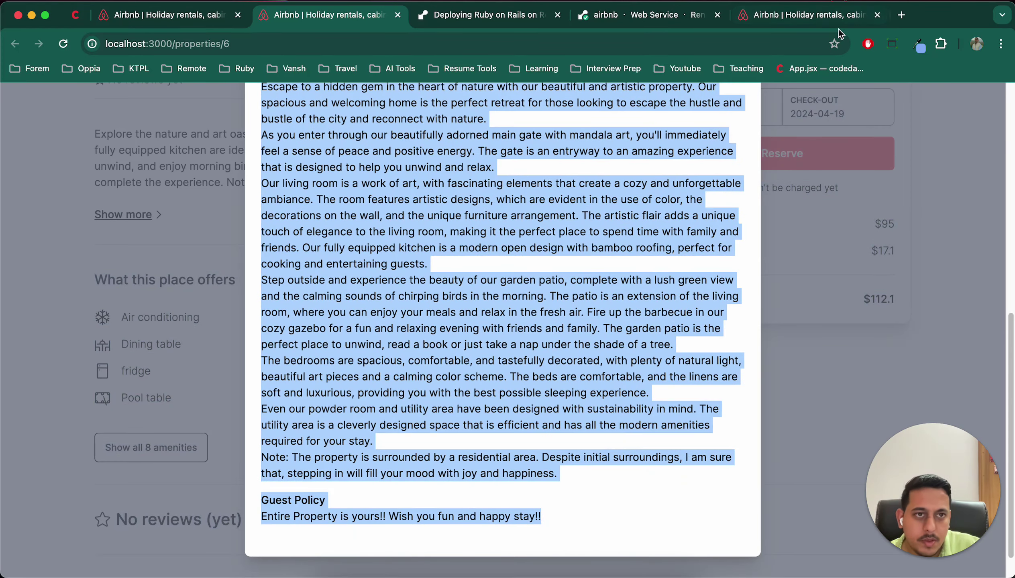
pyautogui.press('super+9')
pyautogui.click(467, 426)
pyautogui.press('super+v')
# Bold the 'The space' and 'Guest Policy' headings and italicise the word 'Note'
pyautogui.scroll(-1, 221, 359)
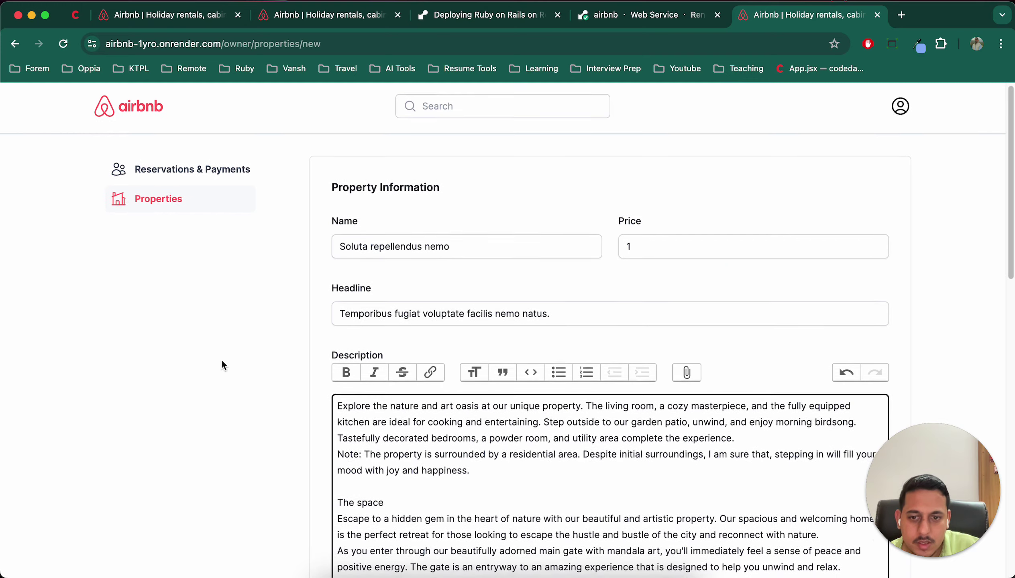
pyautogui.tripleClick(422, 489)
pyautogui.press('super+b')
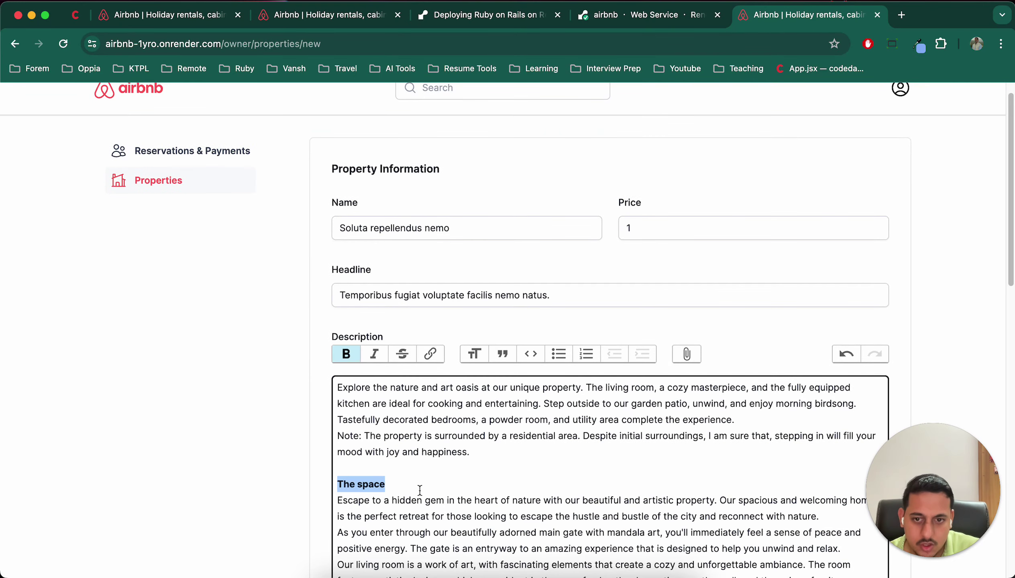
pyautogui.scroll(-8, 443, 471)
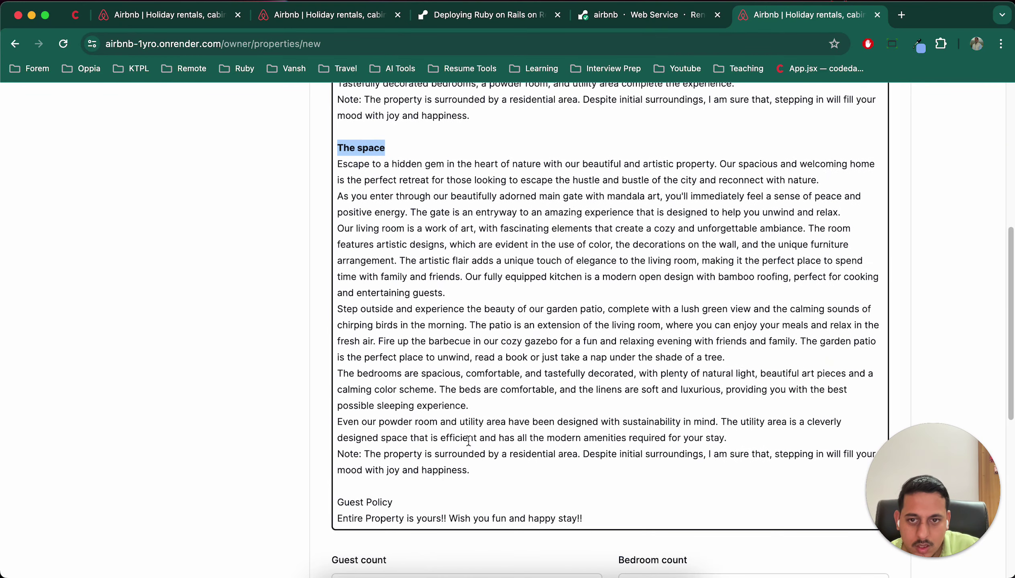
pyautogui.tripleClick(456, 506)
pyautogui.press('super+b')
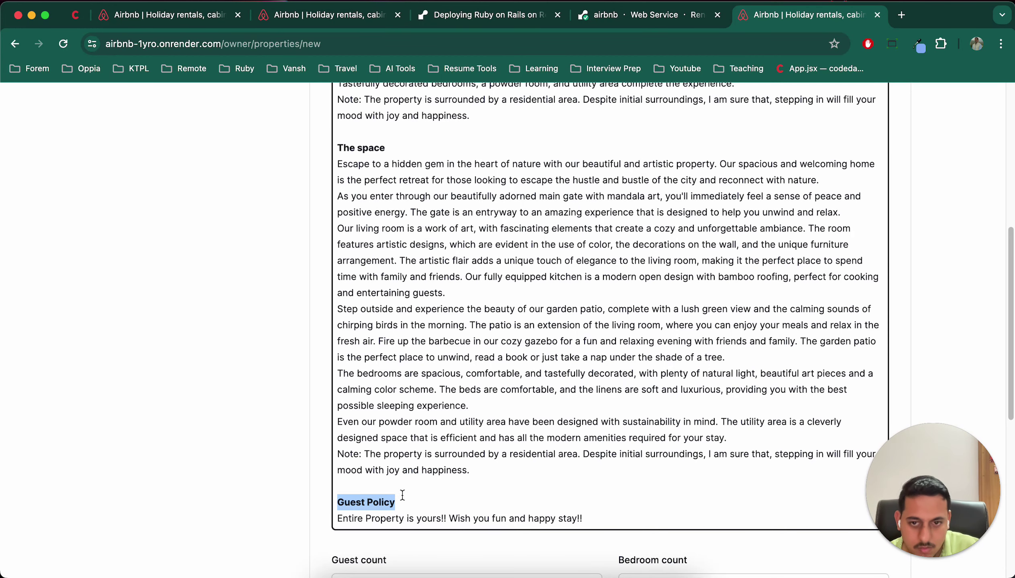
pyautogui.click(348, 452)
pyautogui.doubleClick(354, 467)
pyautogui.doubleClick(349, 454)
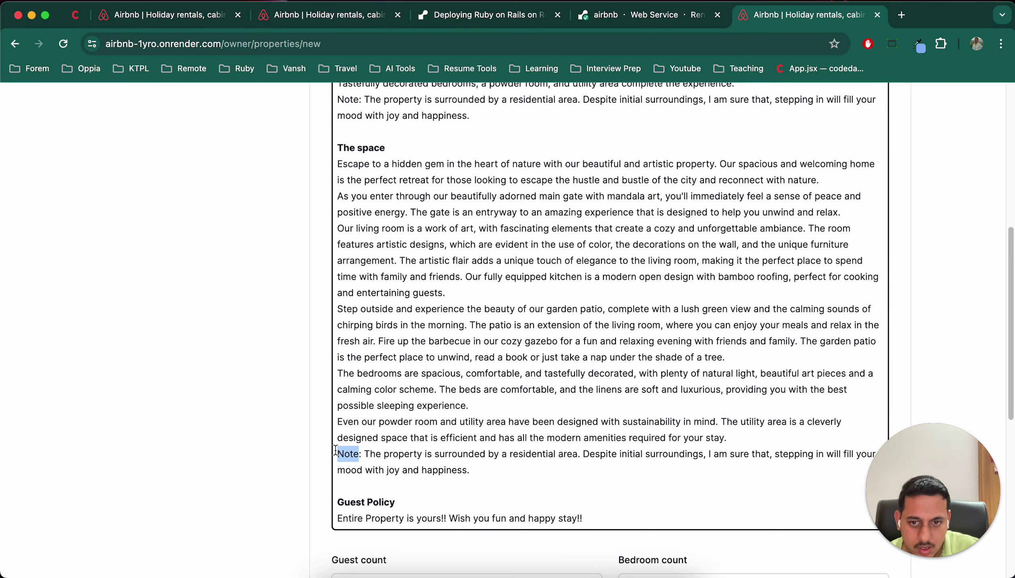
pyautogui.scroll(2, 485, 200)
pyautogui.press('super+i')
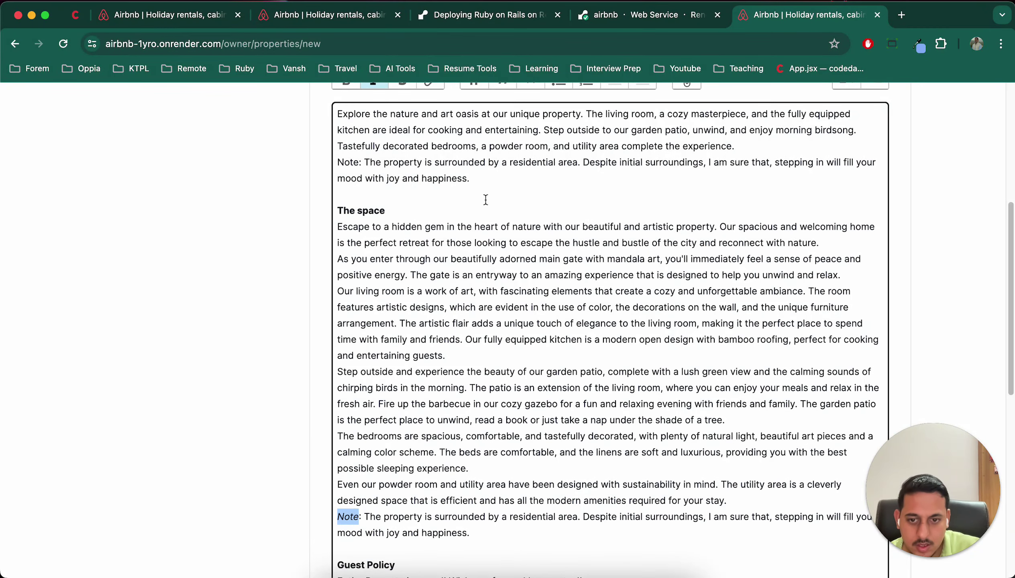
pyautogui.scroll(-10, 321, 384)
# Set the property to 1 guest, 5 bedrooms, 5 beds and 4 bathrooms
pyautogui.click(384, 228)
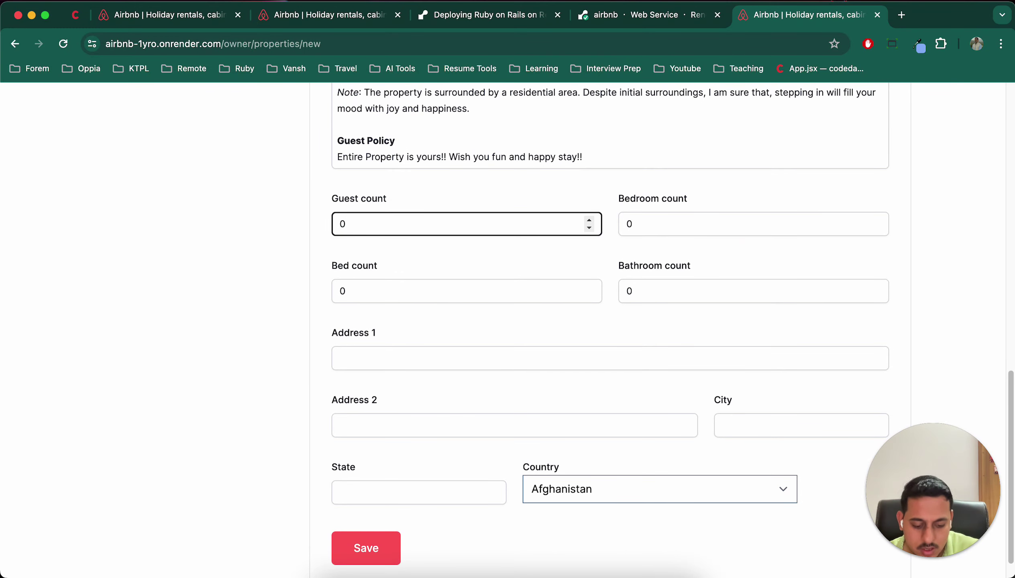
pyautogui.write('1')
pyautogui.press('Tab')
pyautogui.write('5')
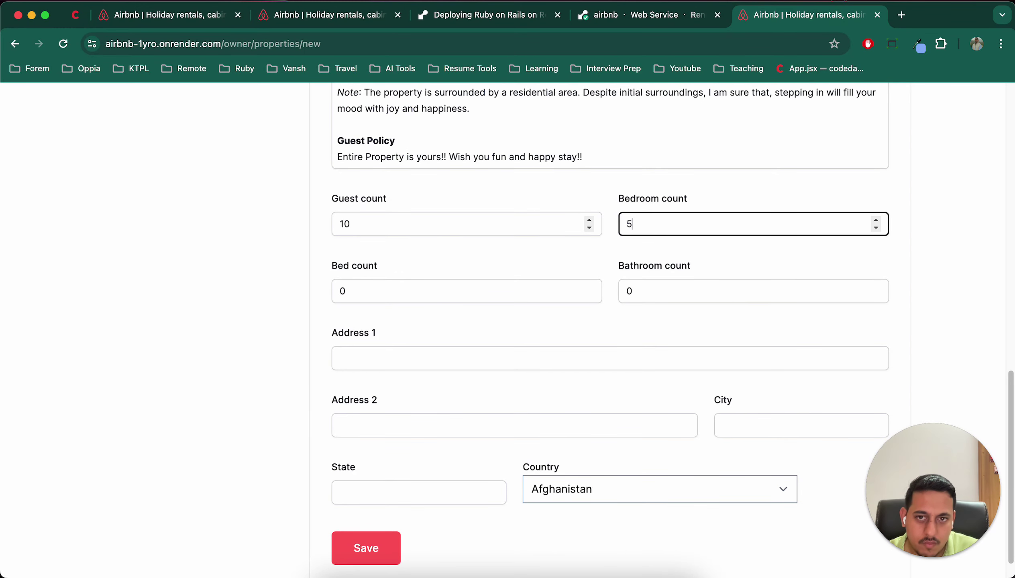
pyautogui.press('Tab')
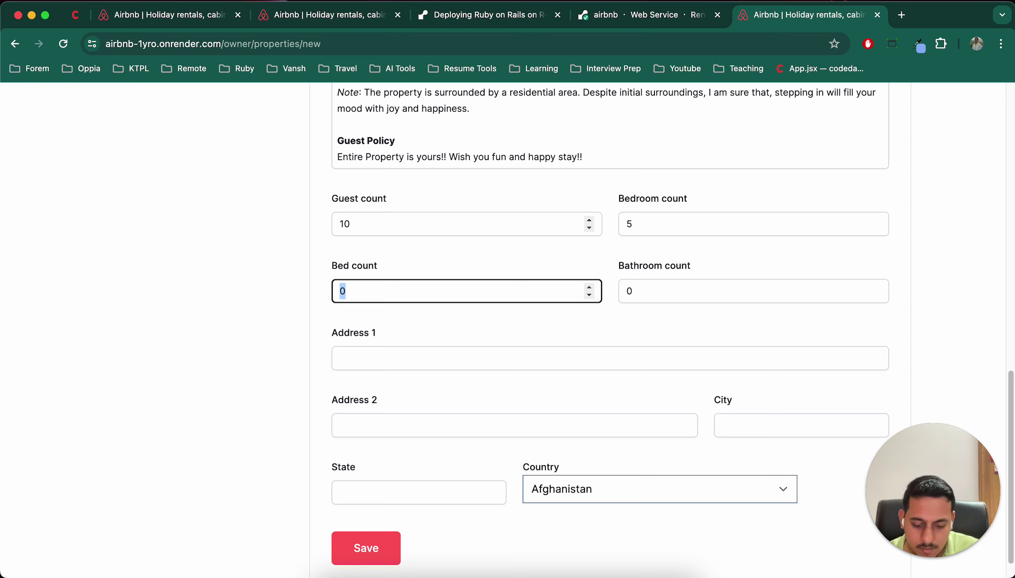
pyautogui.write('5')
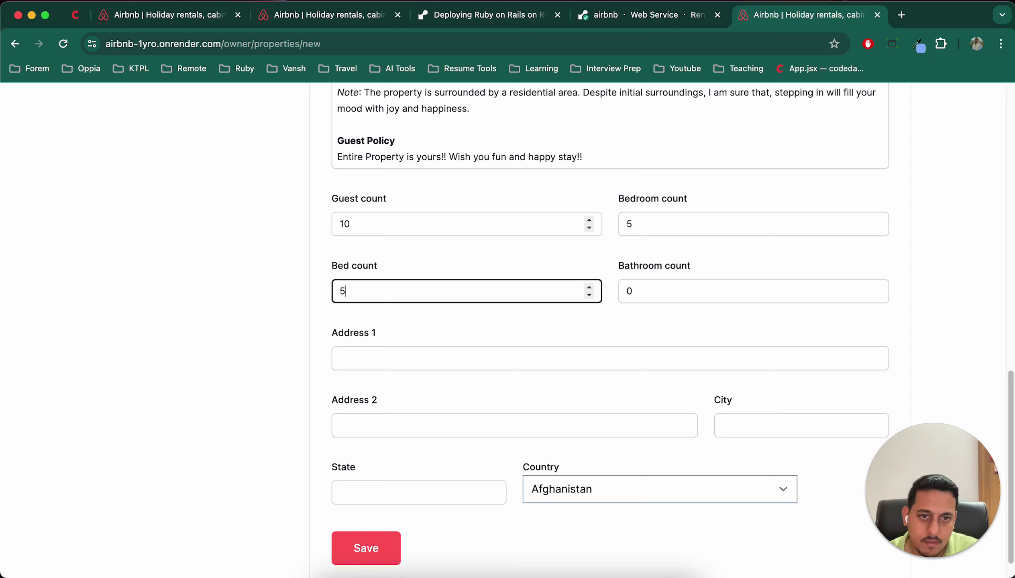
pyautogui.press('Tab')
pyautogui.write('4')
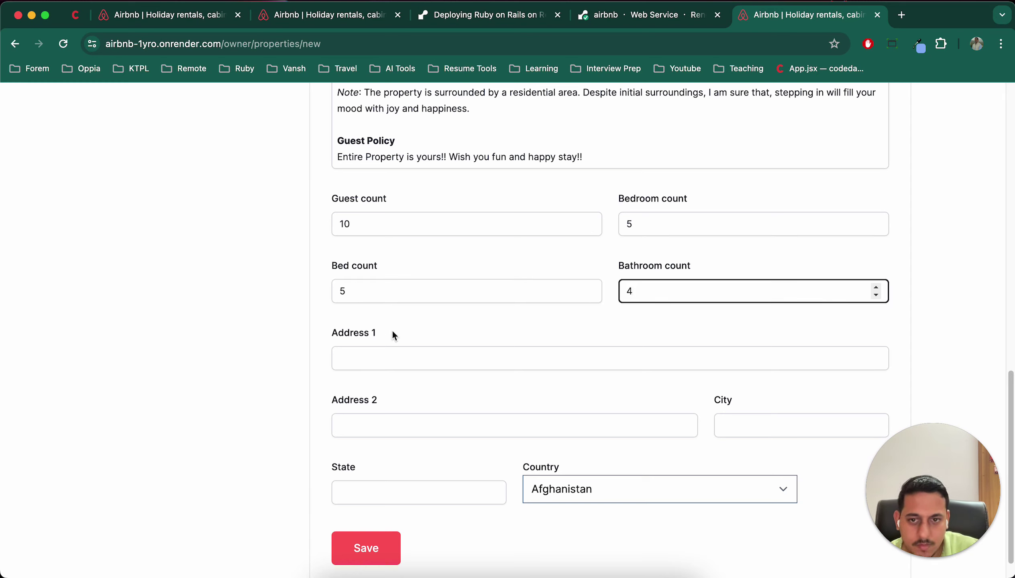
# Glance at the Render service and Rails guide, close the local listing's description, return to form
pyautogui.click(653, 16)
pyautogui.scroll(-3, 412, 193)
pyautogui.click(490, 16)
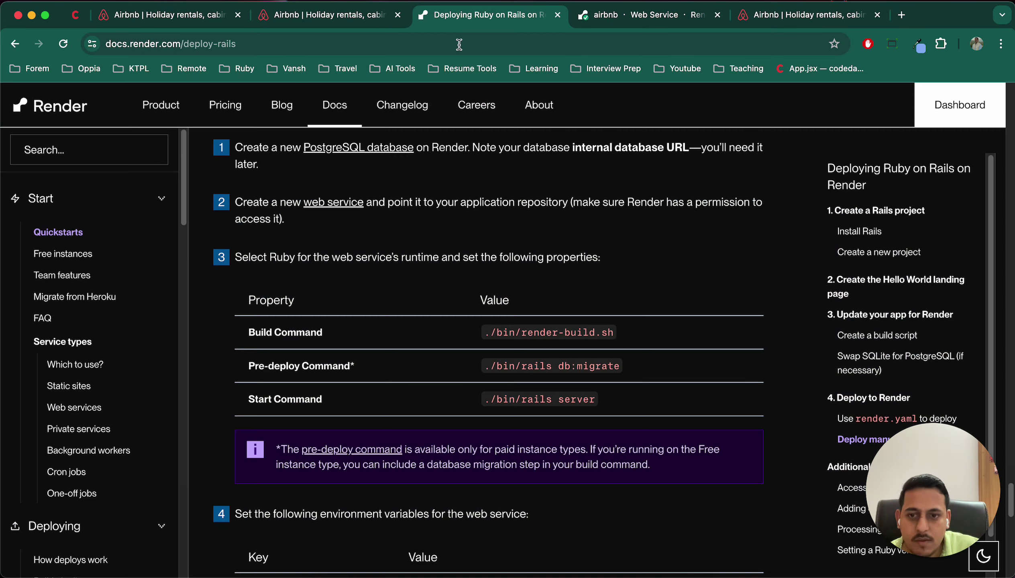
pyautogui.click(322, 15)
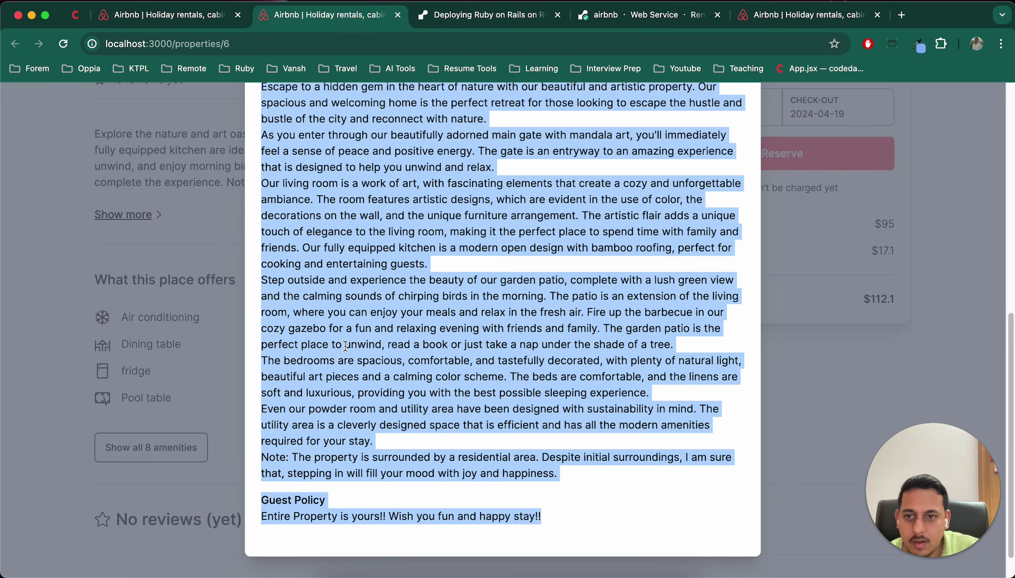
pyautogui.click(287, 191)
pyautogui.scroll(10, 287, 191)
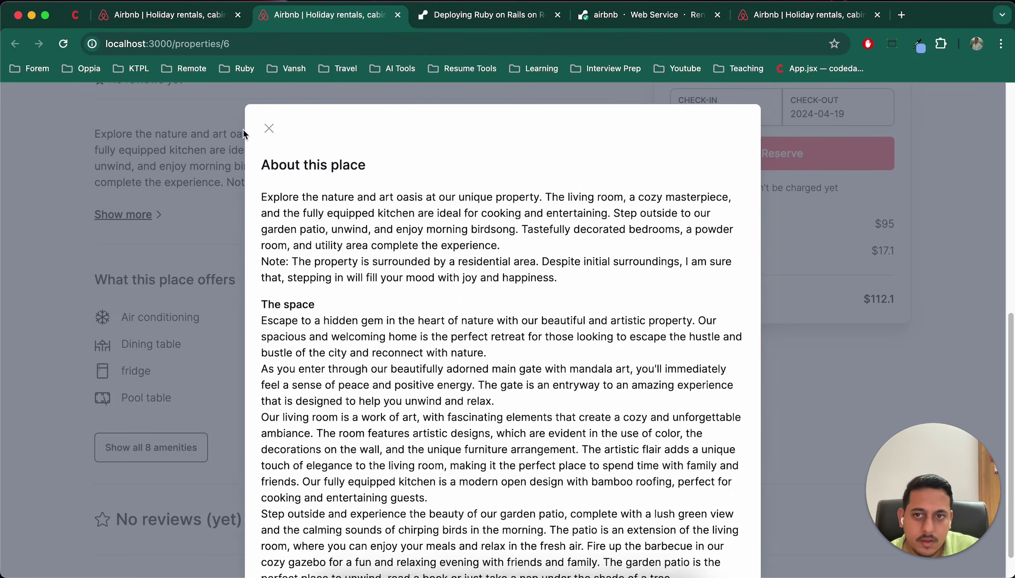
pyautogui.click(269, 129)
pyautogui.scroll(-10, 326, 299)
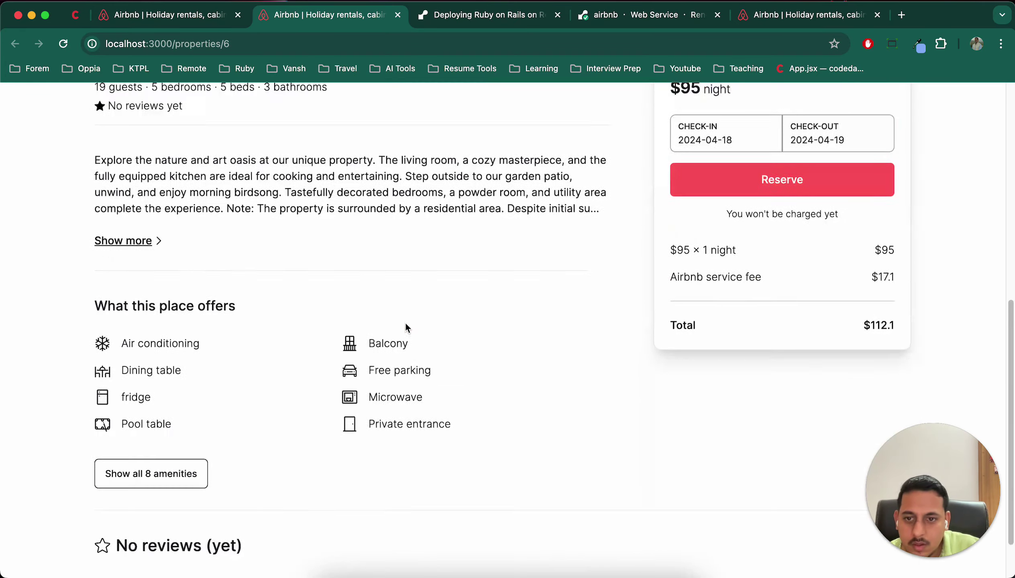
pyautogui.scroll(10, 235, 324)
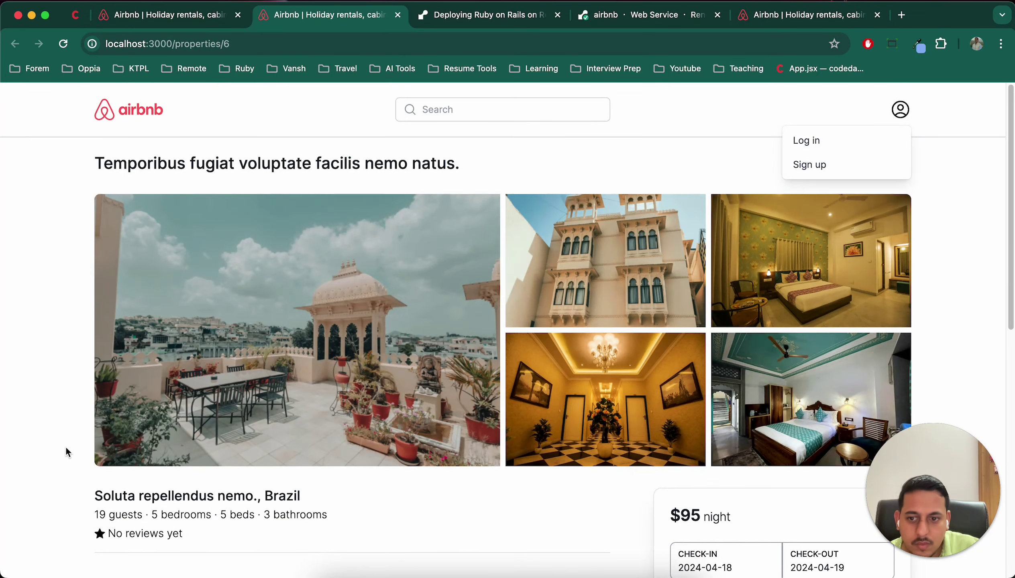
pyautogui.scroll(-5, 66, 446)
pyautogui.click(806, 15)
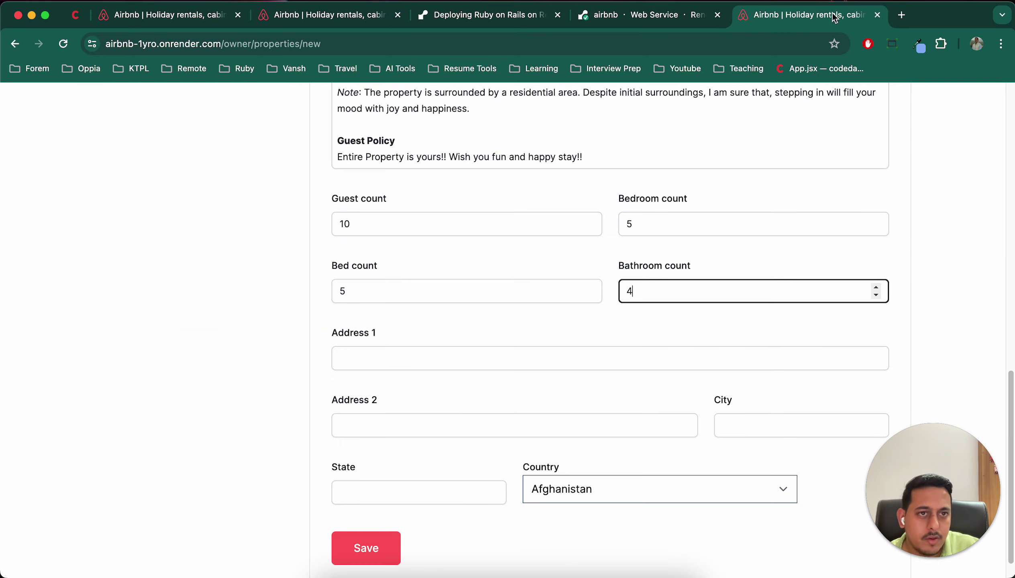
# Enter the address 'Lorem Ipsum street', 'Lorem ipsum area', city New York, state New York
pyautogui.click(457, 358)
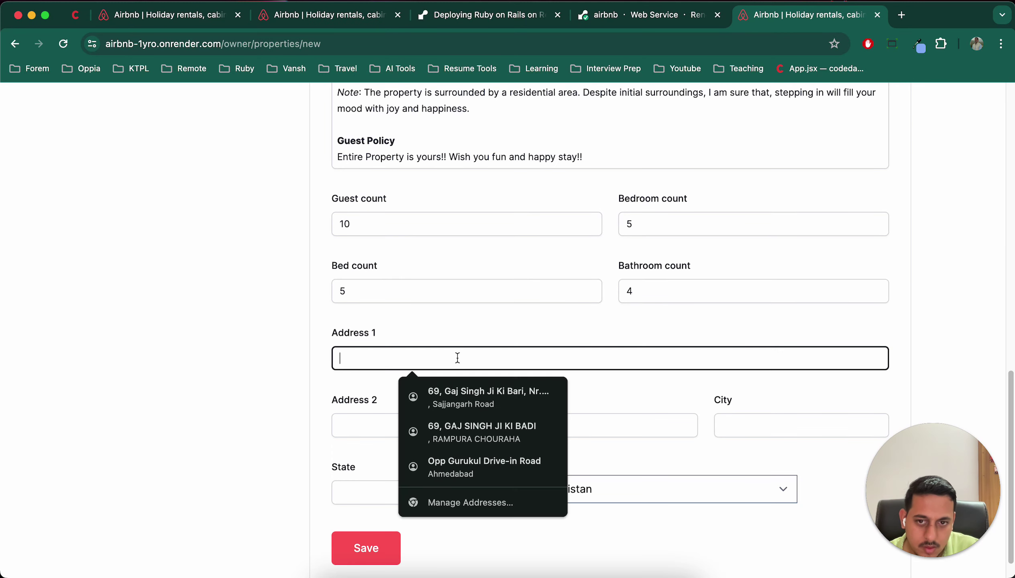
pyautogui.write('Lorem')
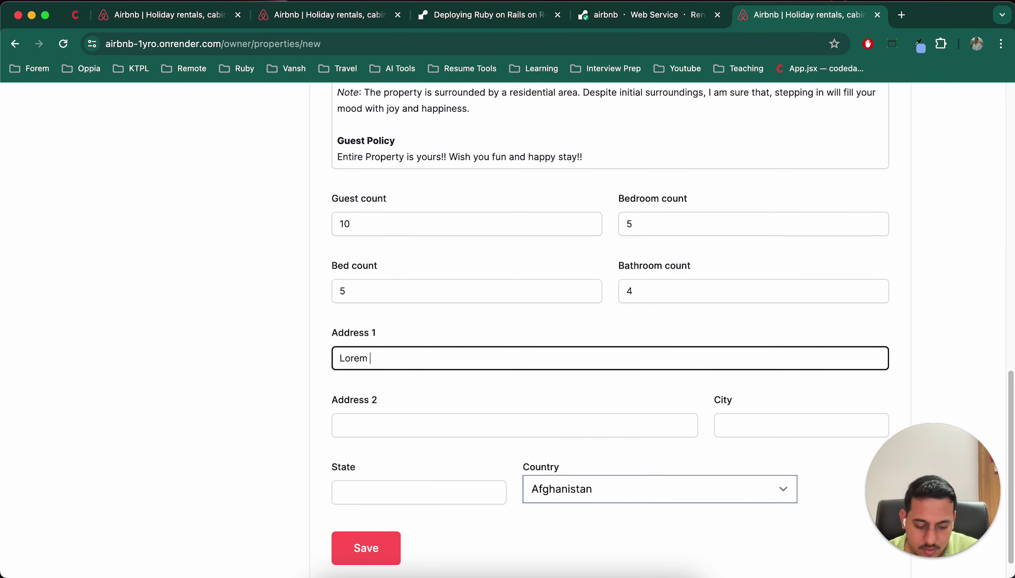
pyautogui.write(' Ipsum street')
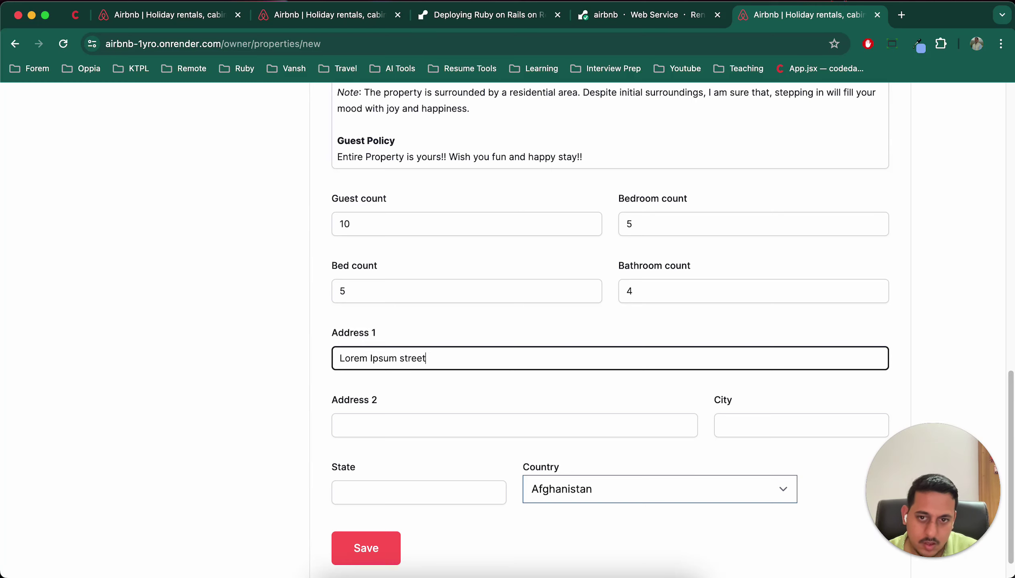
pyautogui.press('Tab')
pyautogui.write('Lorem')
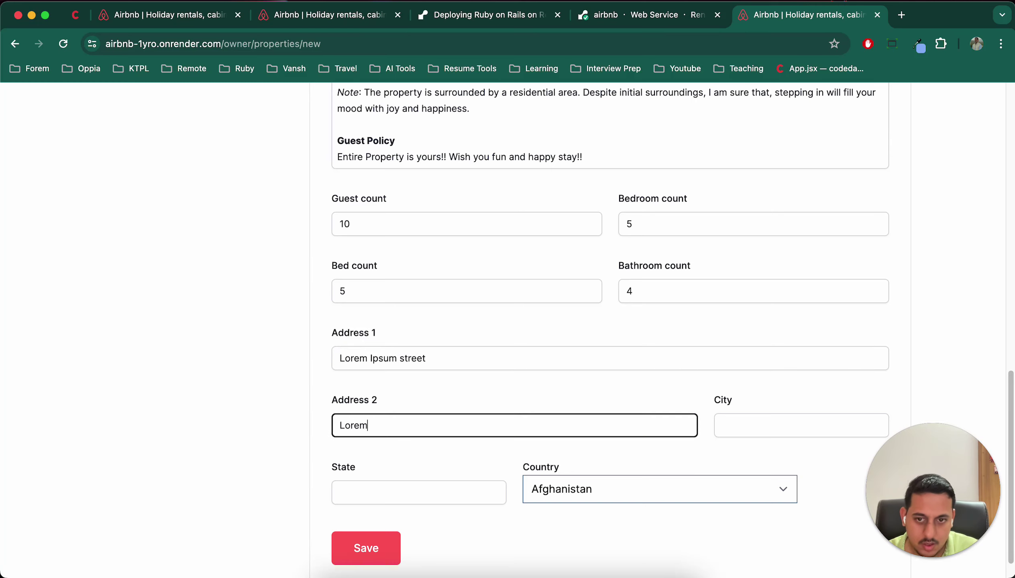
pyautogui.write(' ipsum a')
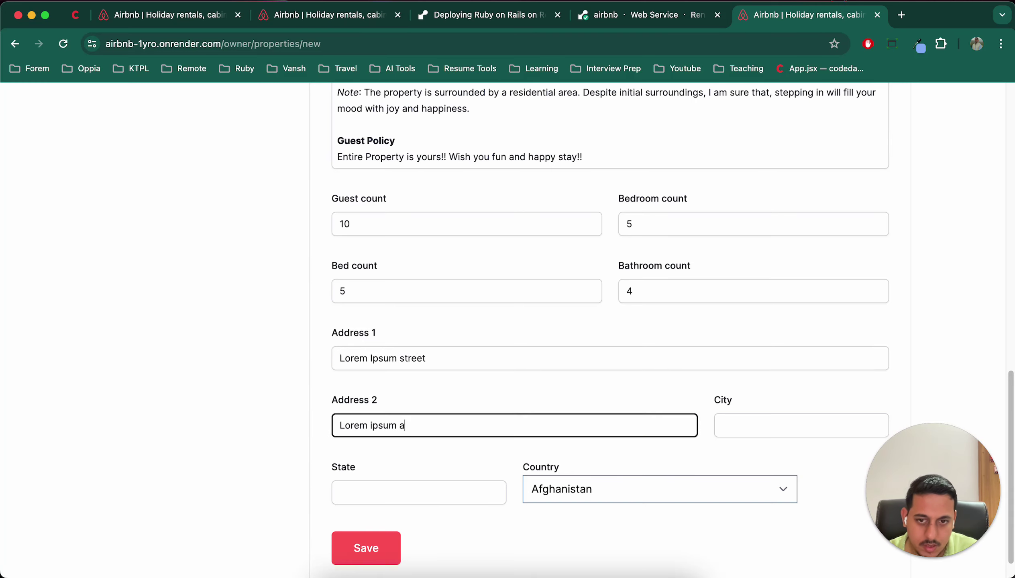
pyautogui.write('rea')
pyautogui.press('Tab')
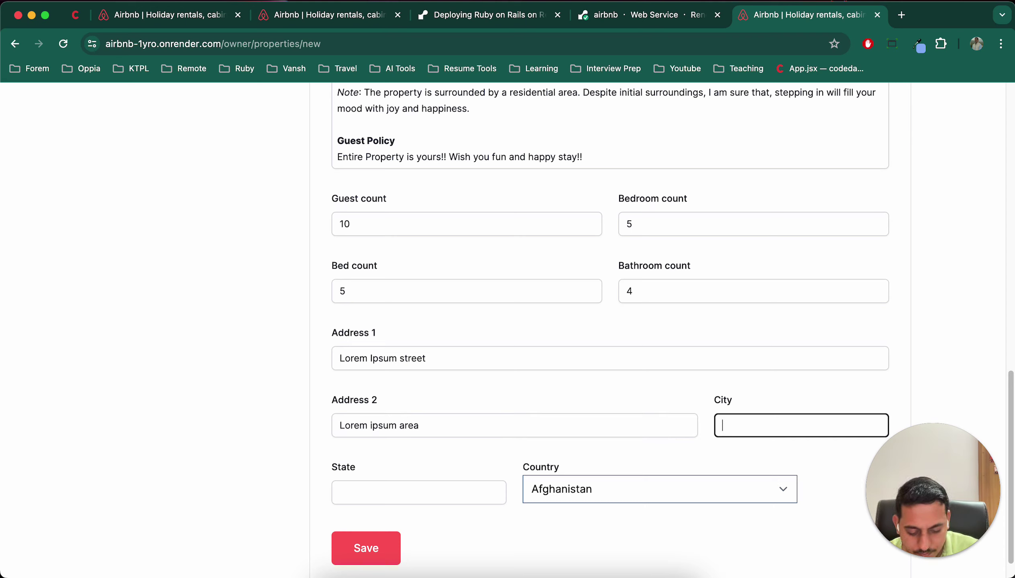
pyautogui.write('New Y')
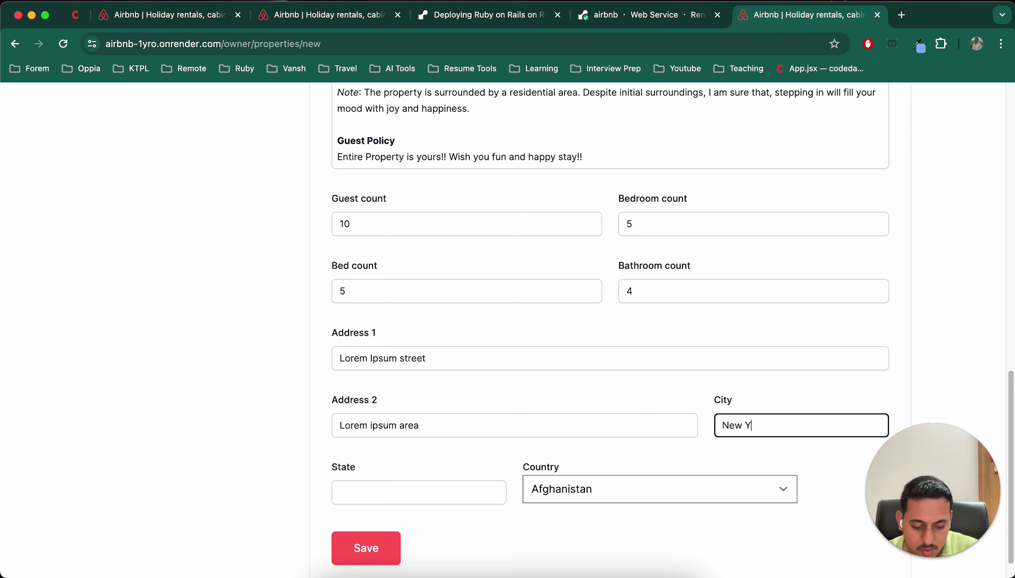
pyautogui.write('ork')
pyautogui.press('Tab')
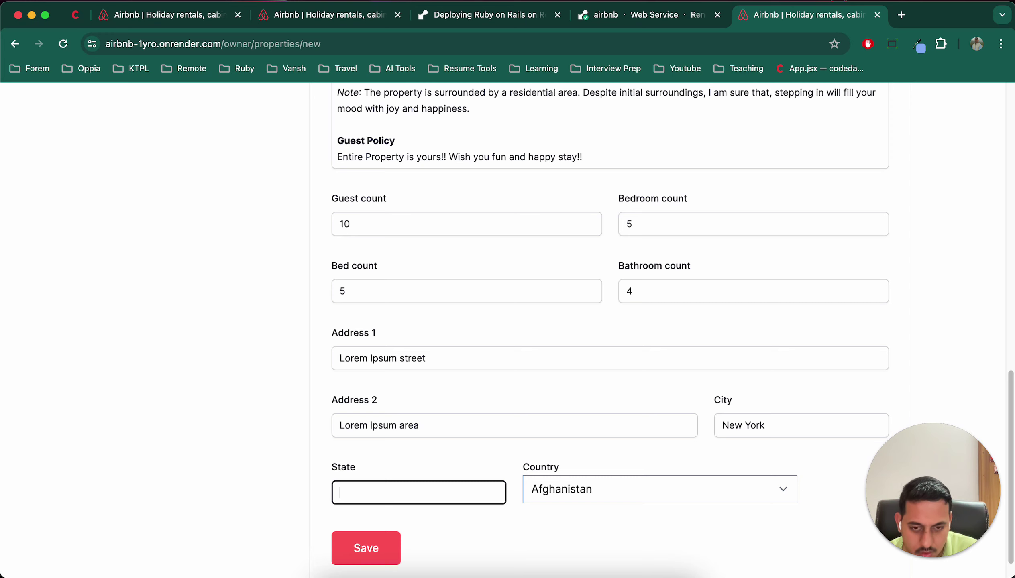
pyautogui.write('New Y')
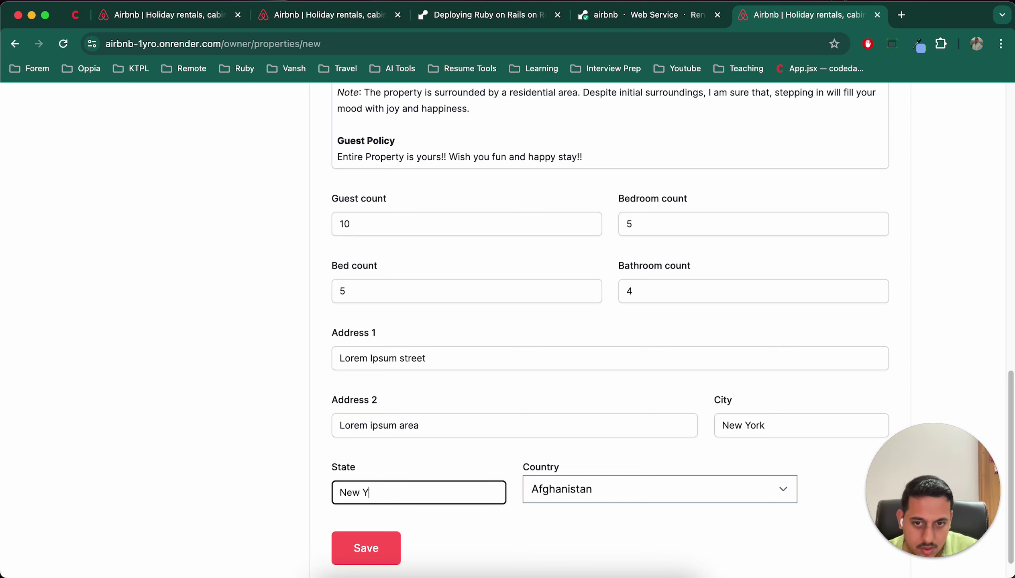
pyautogui.write('ork')
# Set the country to United States, save the property, and submit the image upload
pyautogui.press('Tab')
pyautogui.write('uk')
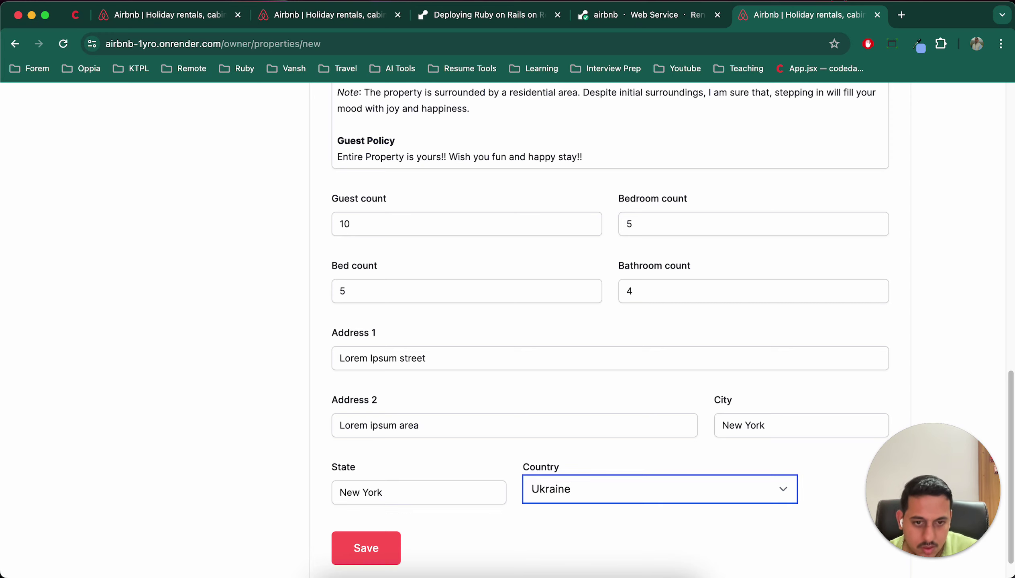
pyautogui.press('space')
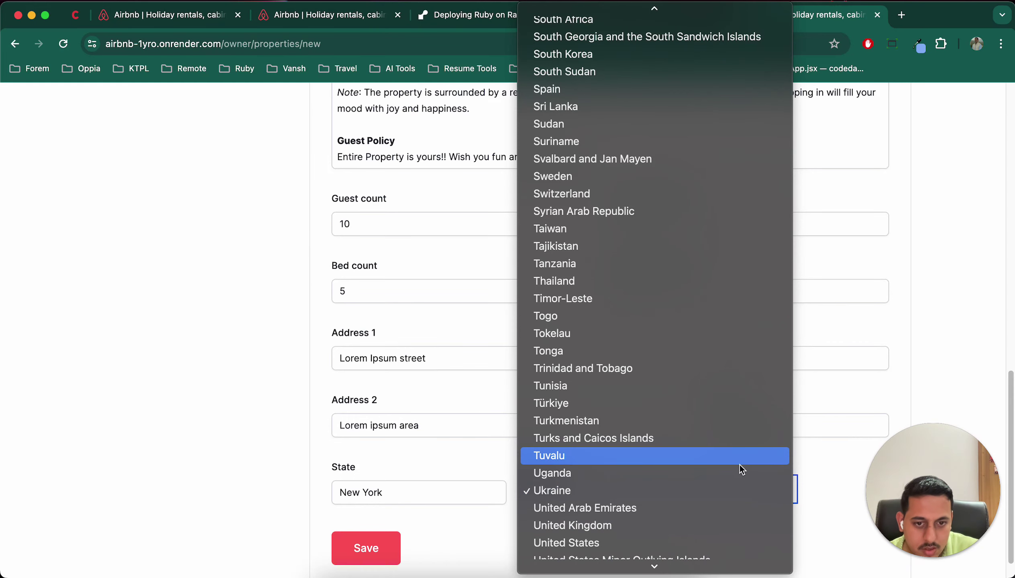
pyautogui.scroll(-1, 684, 483)
pyautogui.click(654, 516)
pyautogui.scroll(-1, 185, 473)
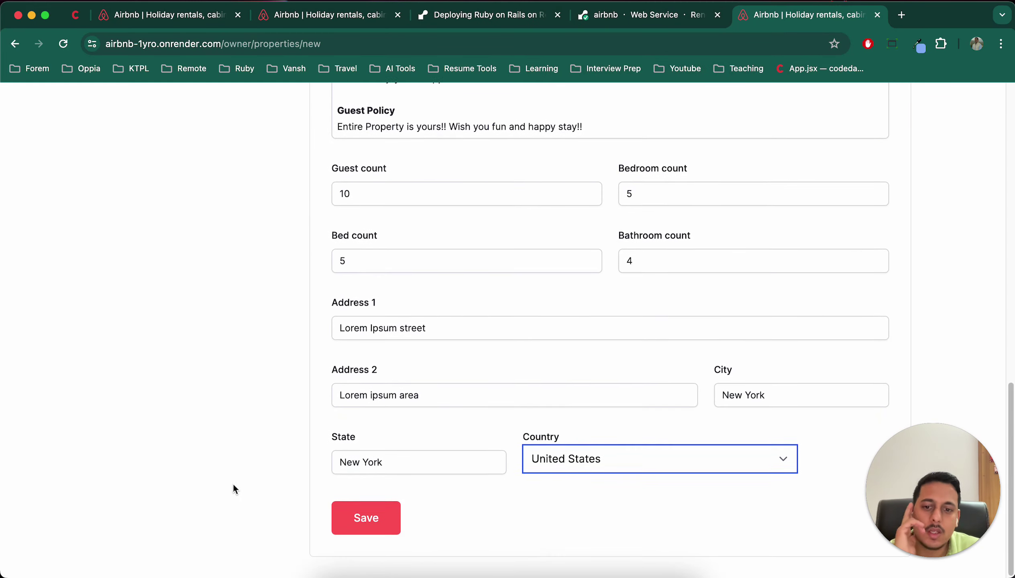
pyautogui.click(353, 536)
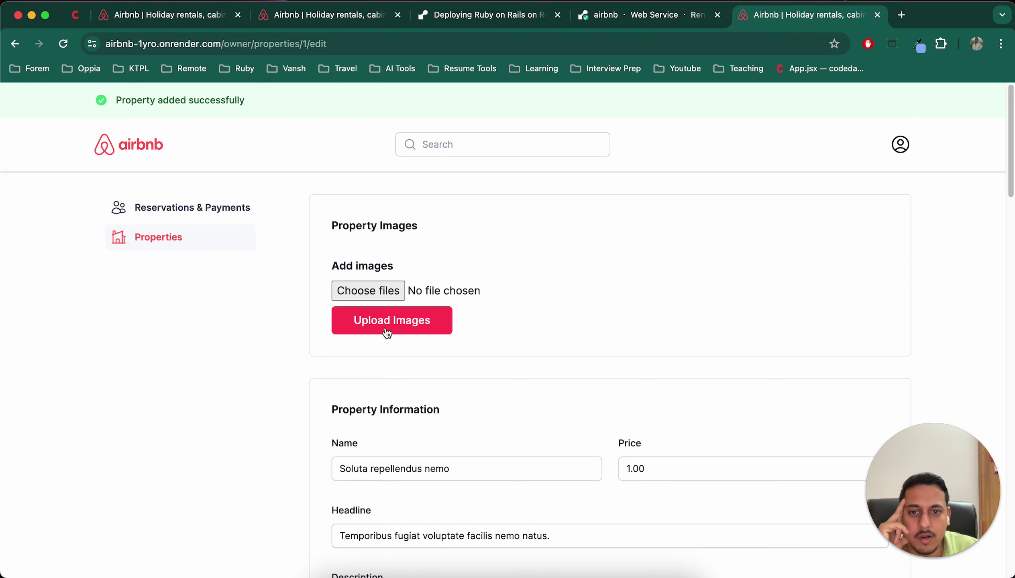
pyautogui.click(400, 324)
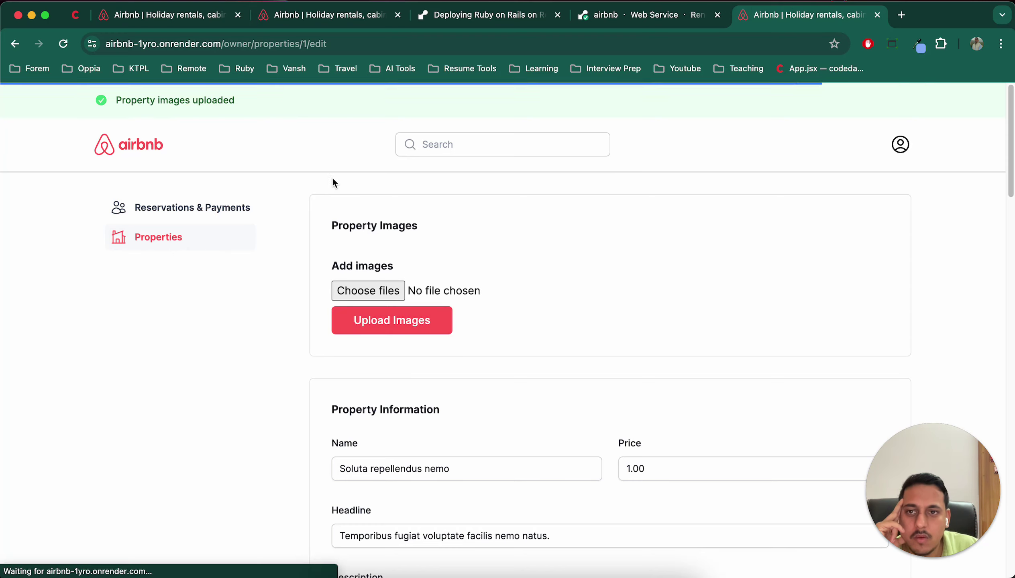
# Pick six hotel-images photos, including atithi-bhanwar.jpeg, Boheda Facade mm.jpg and dheergarh-palace-2.jpg
pyautogui.click(365, 291)
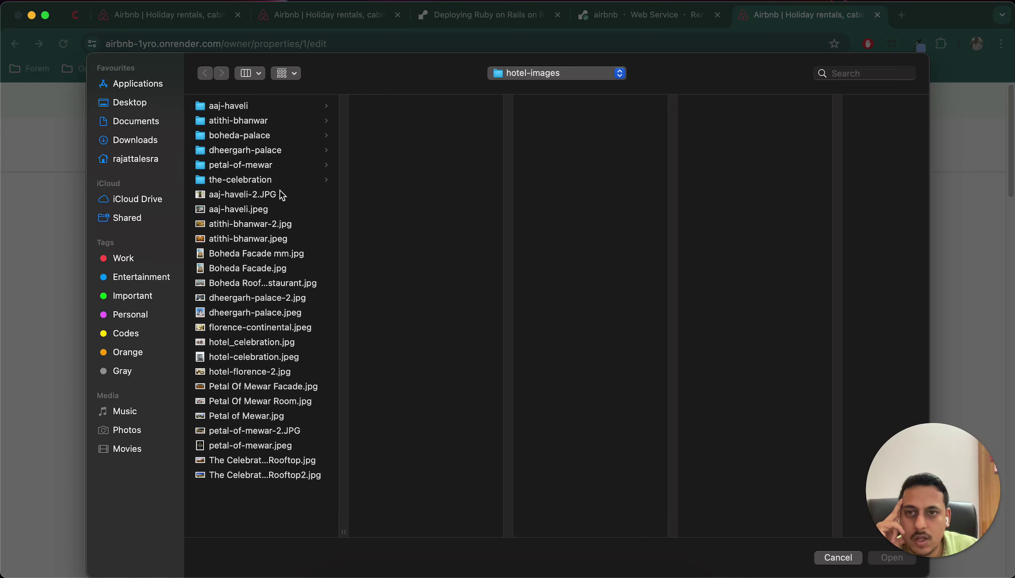
pyautogui.moveTo(268, 200); pyautogui.dragTo(282, 241)
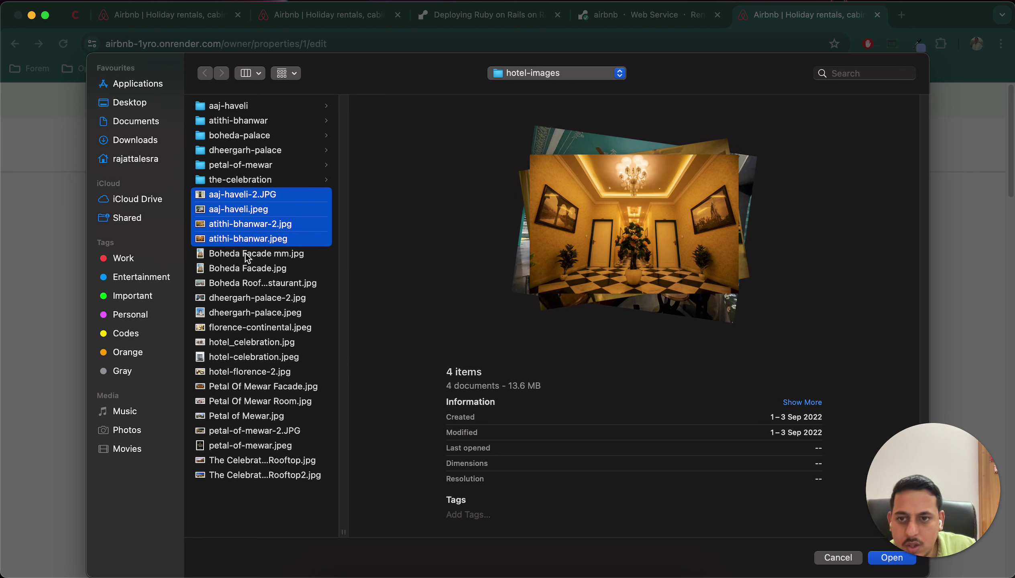
pyautogui.keyDown('super'); pyautogui.click(232, 268); pyautogui.keyUp('super')
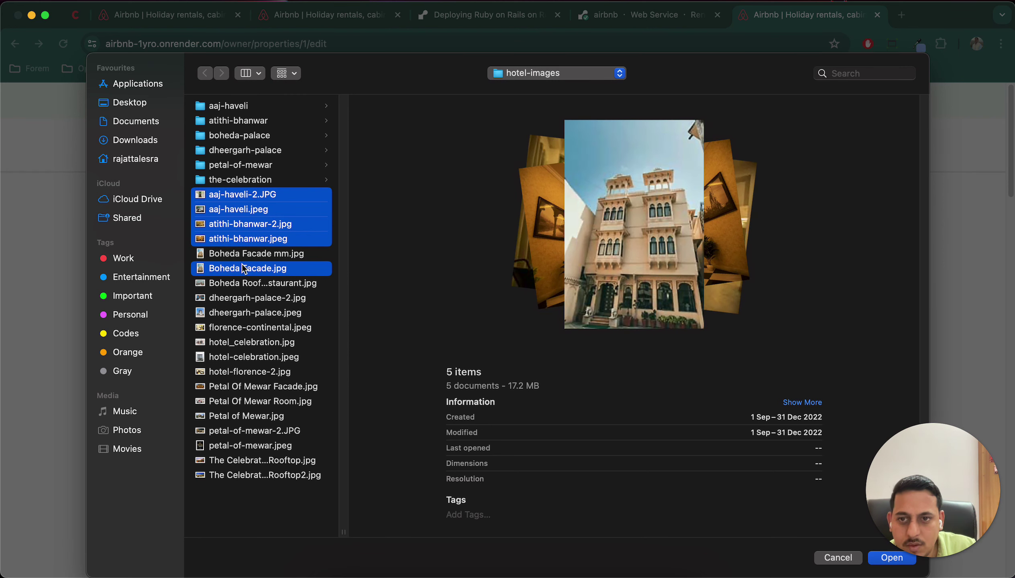
pyautogui.keyDown('super'); pyautogui.click(248, 243); pyautogui.keyUp('super')
pyautogui.keyDown('super'); pyautogui.click(247, 249); pyautogui.keyUp('super')
pyautogui.keyDown('super'); pyautogui.click(247, 243); pyautogui.keyUp('super')
pyautogui.keyDown('super'); pyautogui.click(236, 270); pyautogui.keyUp('super')
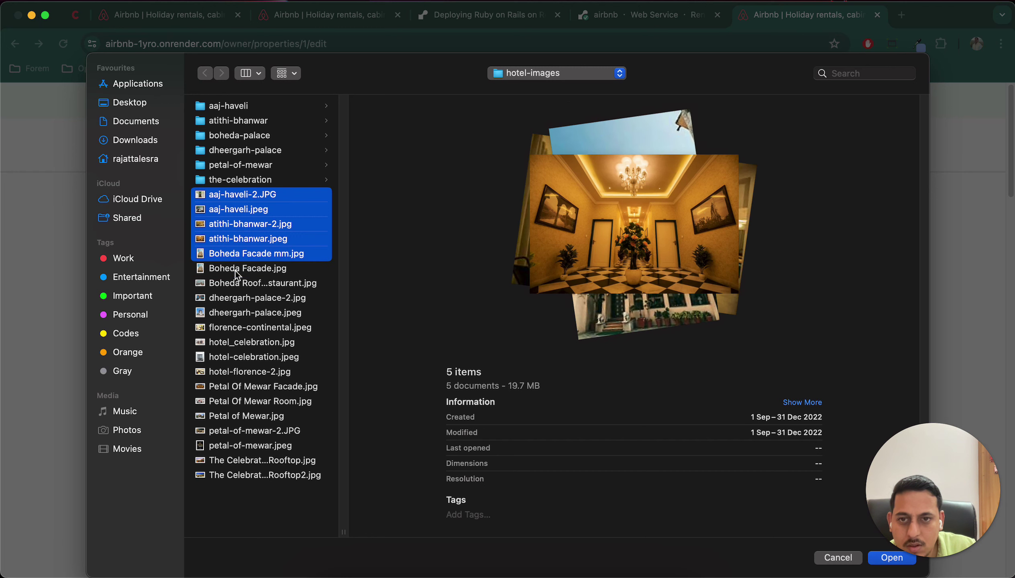
pyautogui.keyDown('super'); pyautogui.click(258, 311); pyautogui.keyUp('super')
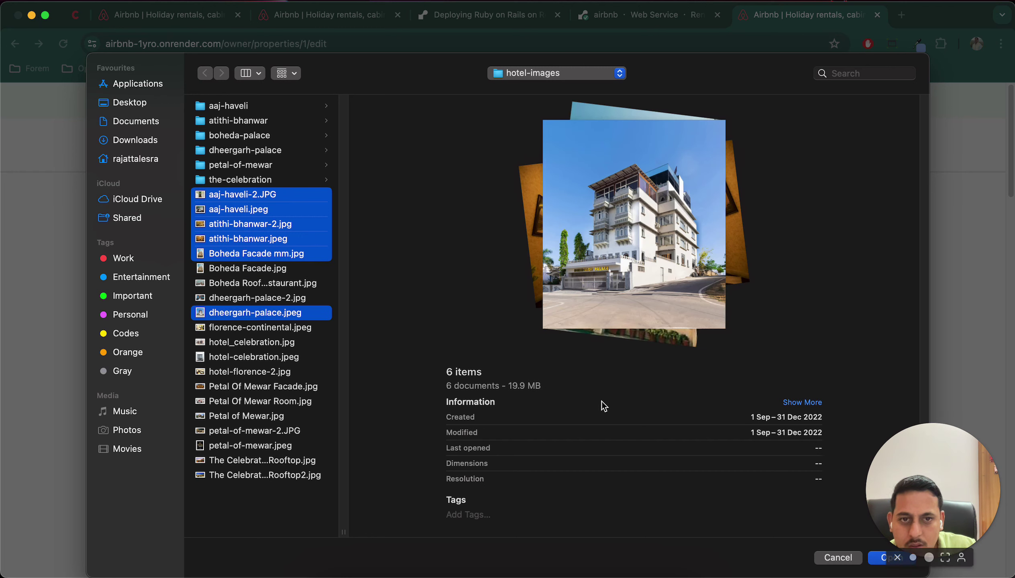
pyautogui.keyDown('super'); pyautogui.click(260, 298); pyautogui.keyUp('super')
pyautogui.keyDown('super'); pyautogui.click(261, 318); pyautogui.keyUp('super')
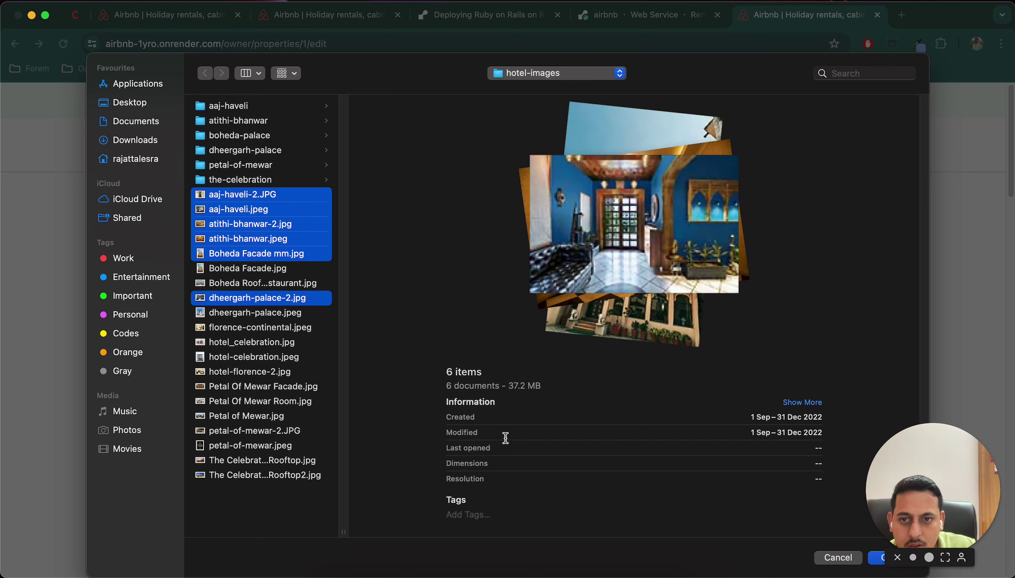
pyautogui.click(879, 562)
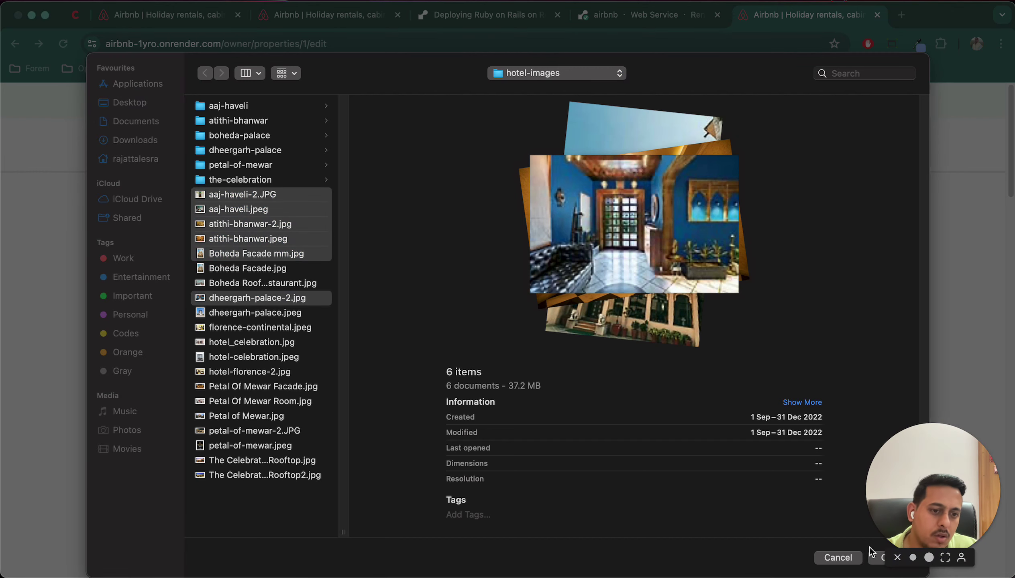
pyautogui.click(891, 559)
pyautogui.click(892, 559)
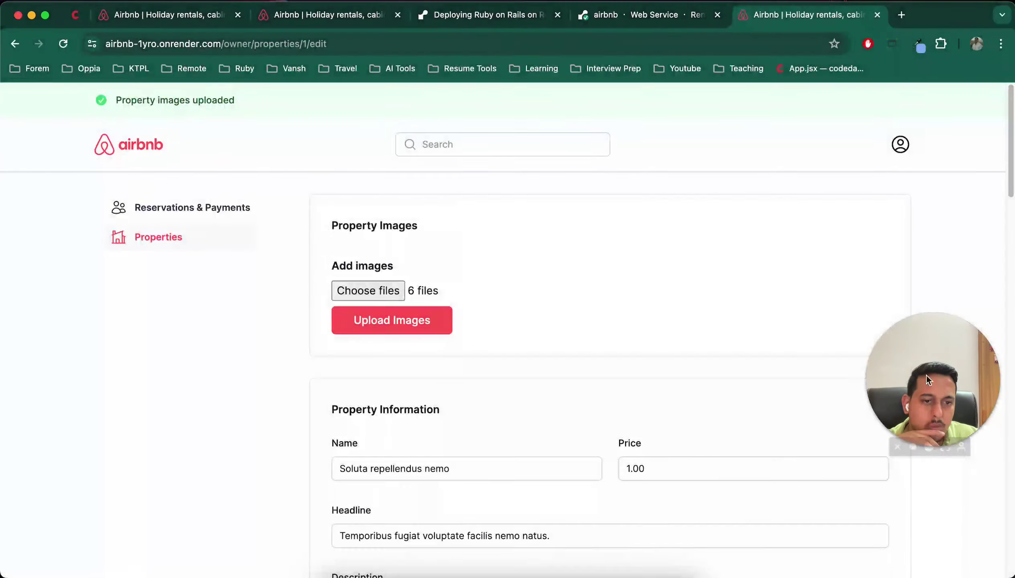
# Save the edited property details from the edit form
pyautogui.scroll(-3, 265, 310)
pyautogui.scroll(-15, 263, 305)
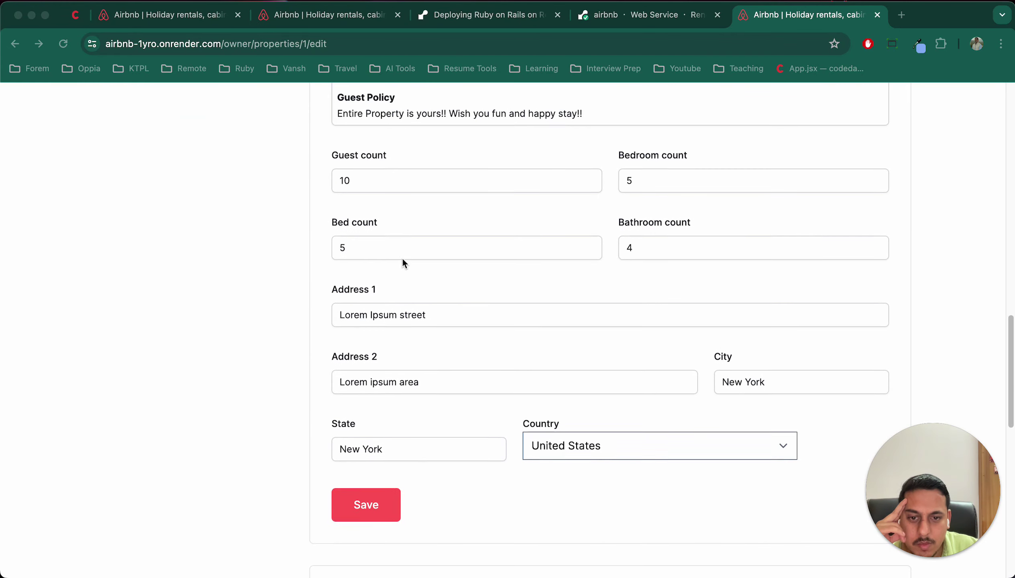
pyautogui.scroll(-3, 403, 265)
pyautogui.click(378, 389)
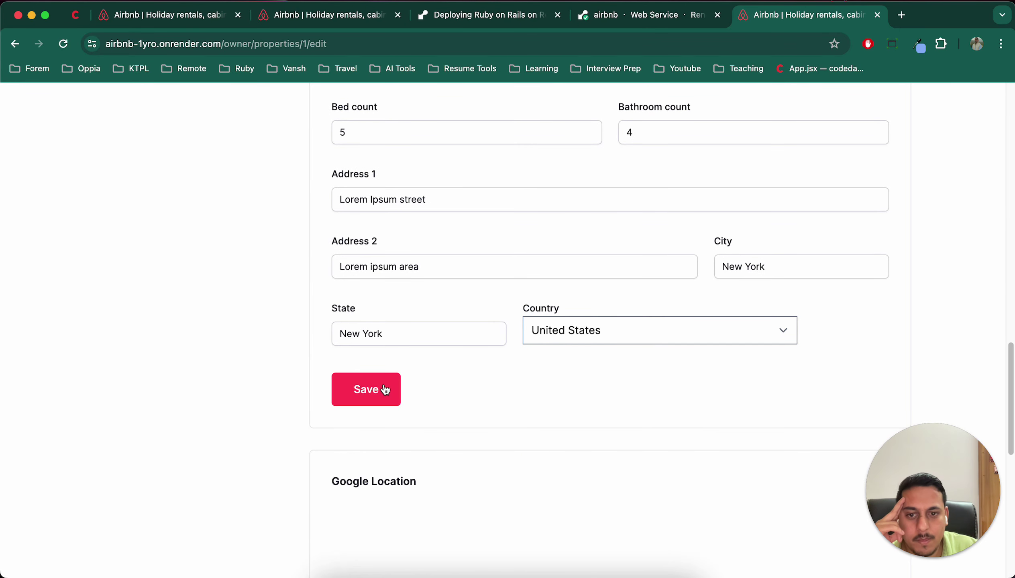
pyautogui.click(383, 389)
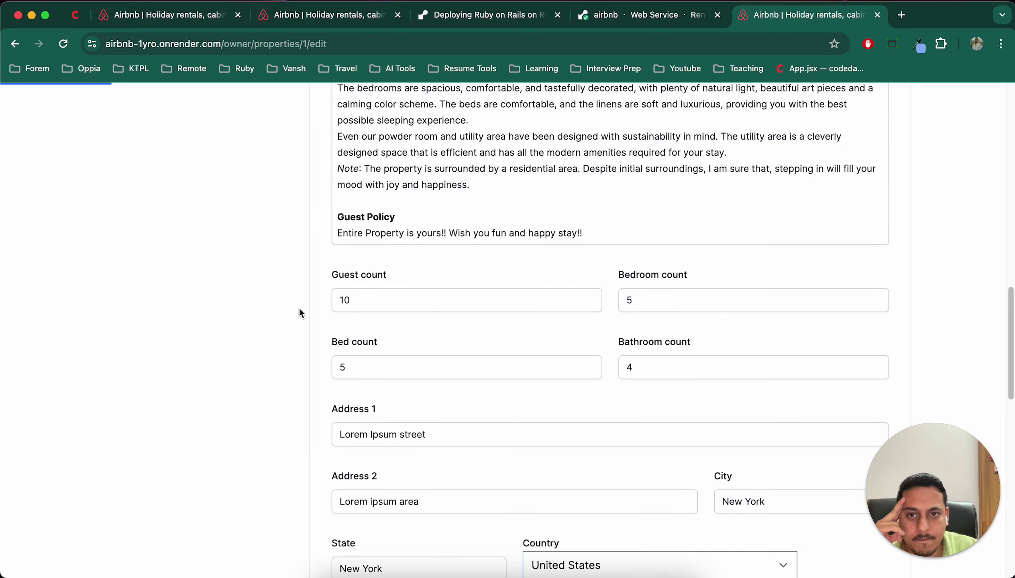
# Look over the saved property's sections, then go back to the home listings
pyautogui.scroll(-7, 302, 265)
pyautogui.scroll(-15, 315, 261)
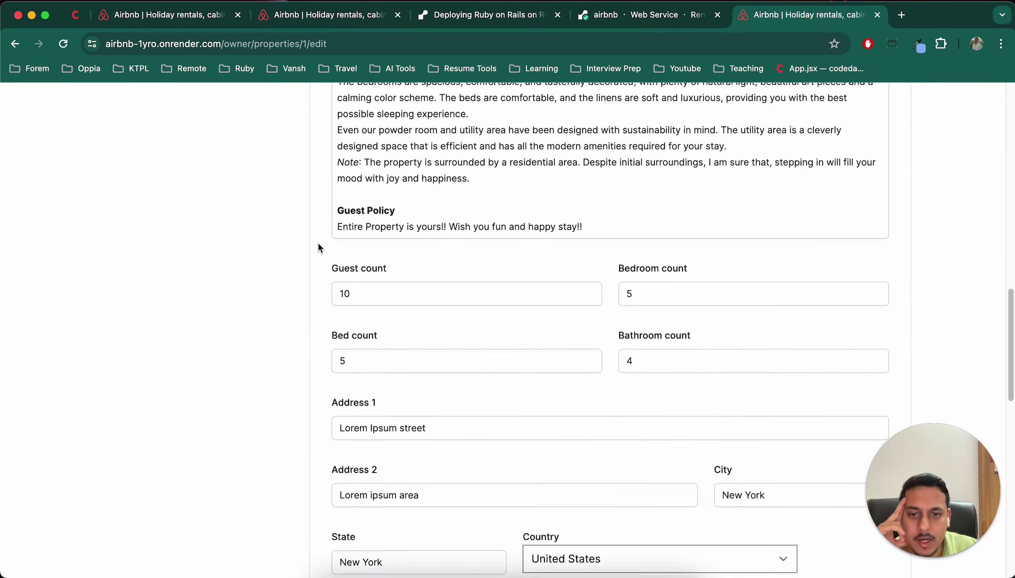
pyautogui.scroll(-2, 318, 245)
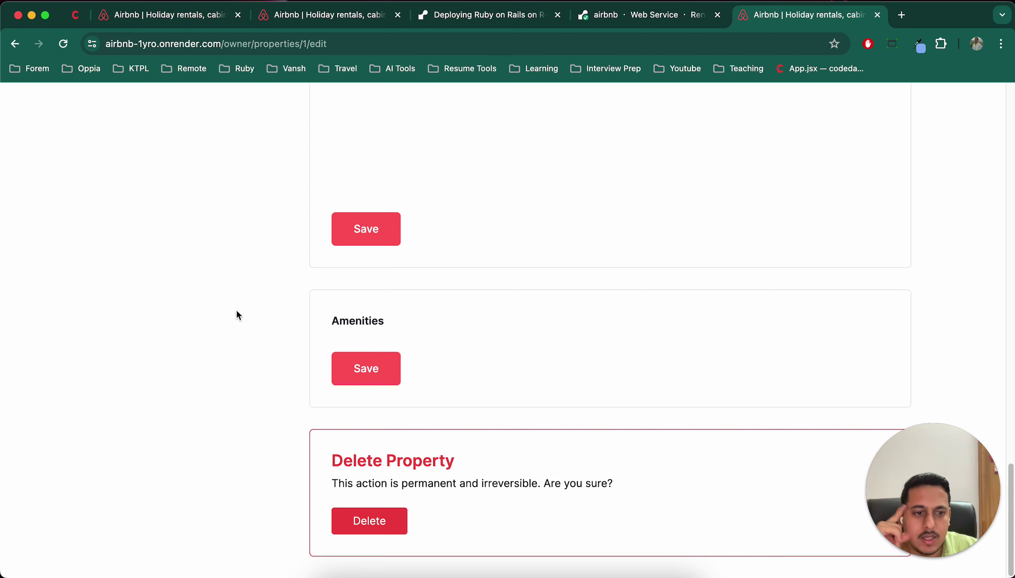
pyautogui.scroll(6, 427, 286)
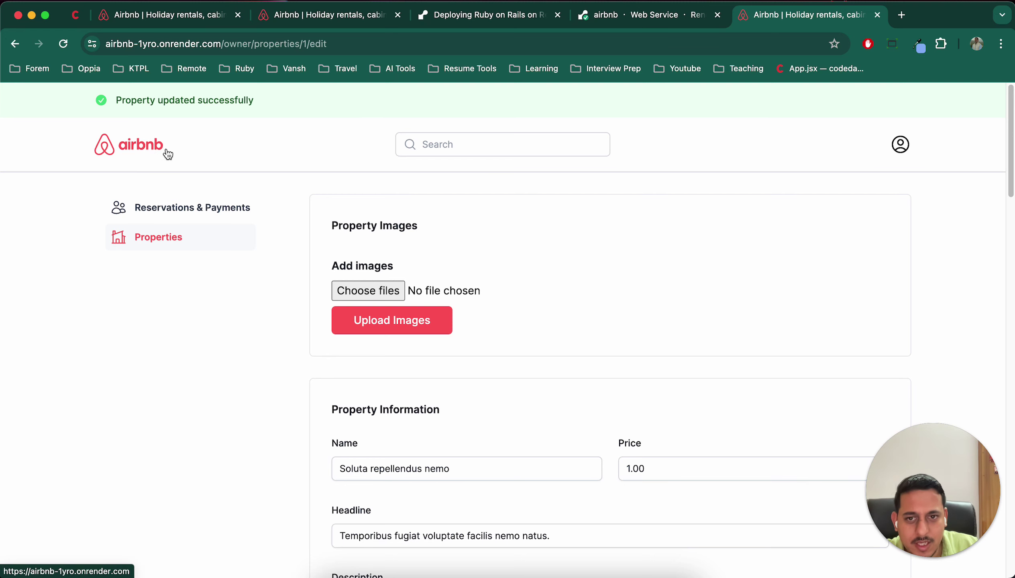
pyautogui.click(163, 149)
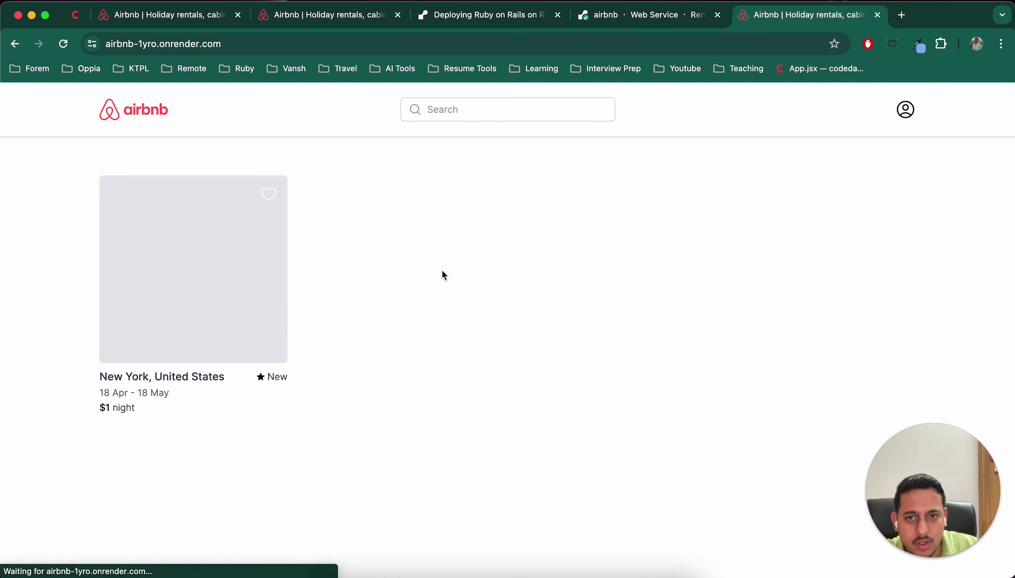
# Open the New York property and choose check-in April 23 and check-out April 29
pyautogui.click(173, 292)
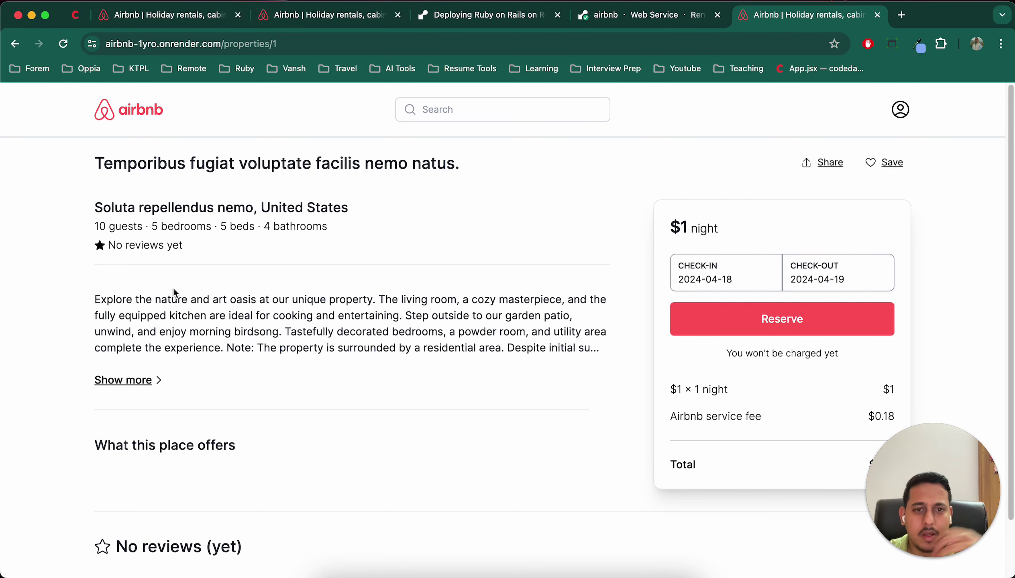
pyautogui.scroll(-3, 210, 278)
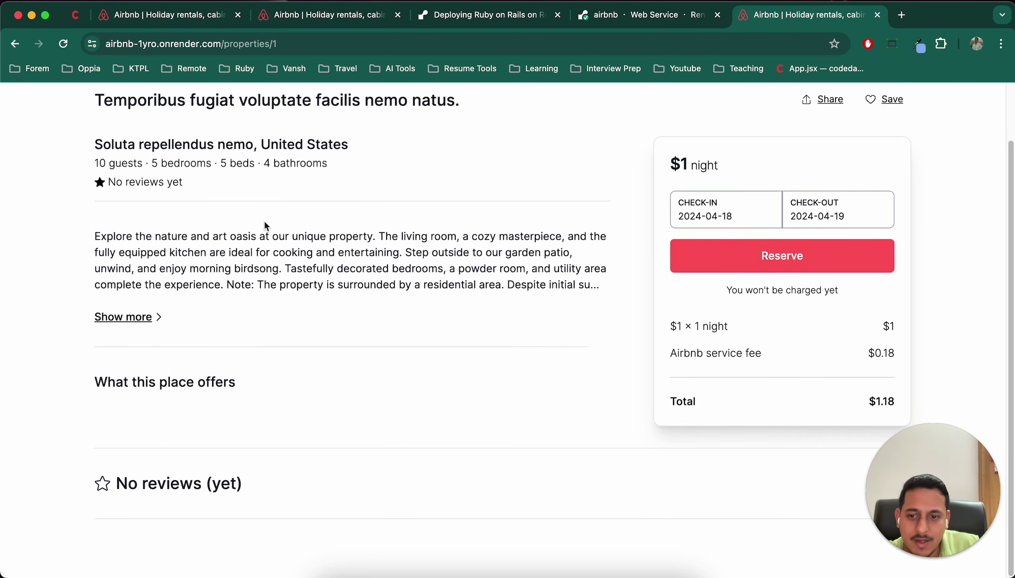
pyautogui.scroll(3, 266, 224)
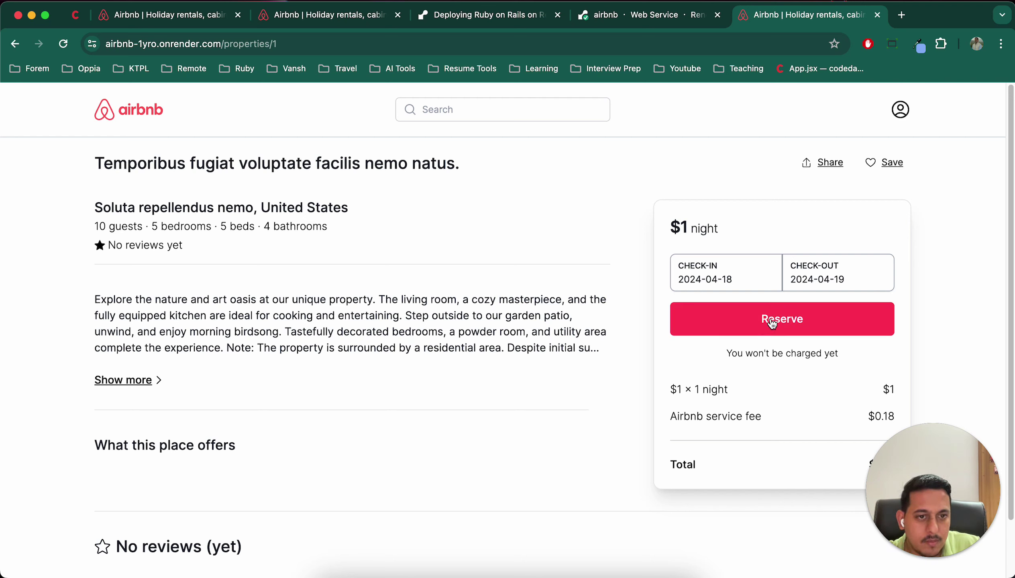
pyautogui.click(716, 280)
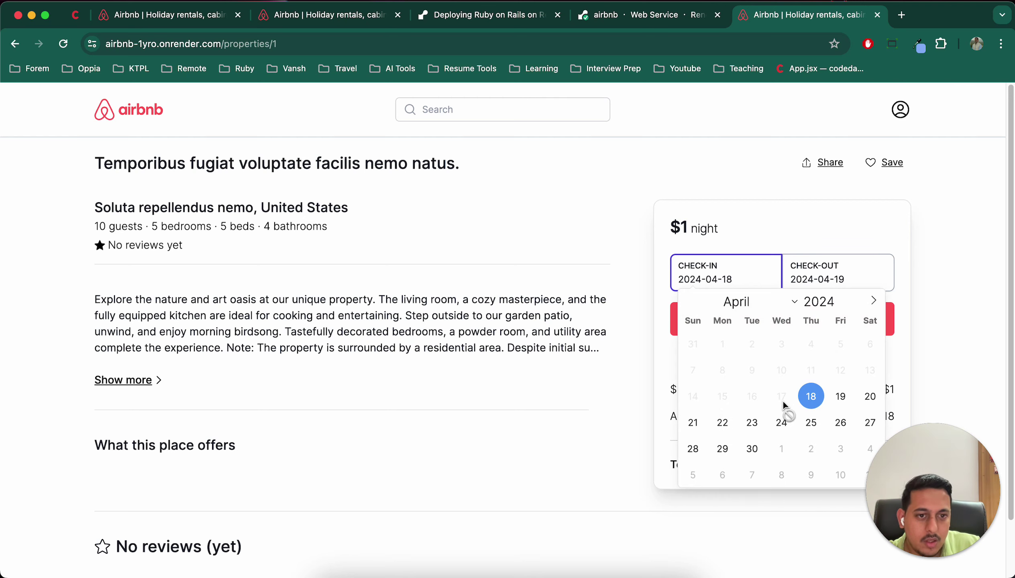
pyautogui.click(752, 421)
pyautogui.click(834, 448)
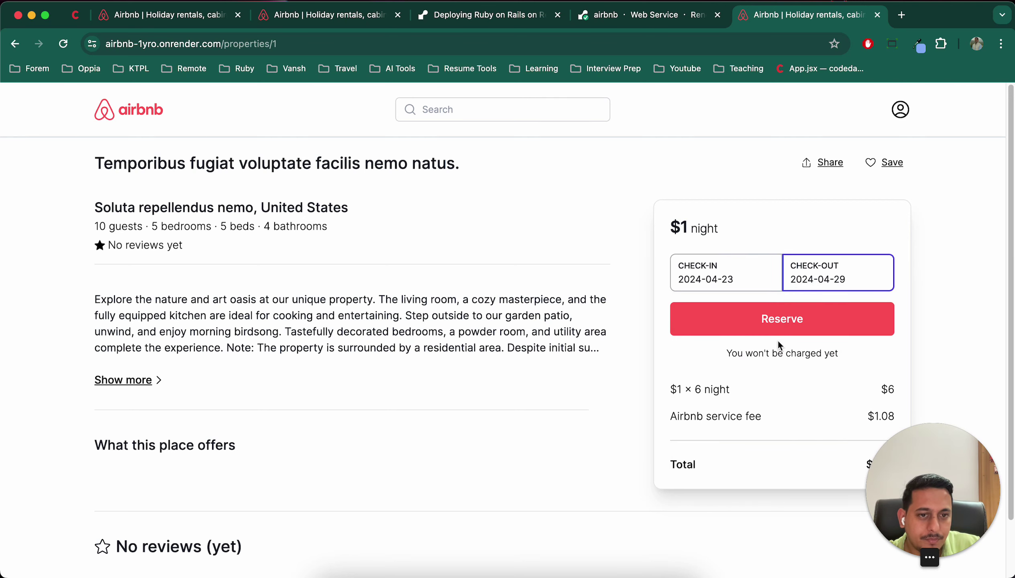
# Open and close the Share options, then reserve the chosen dates
pyautogui.click(826, 165)
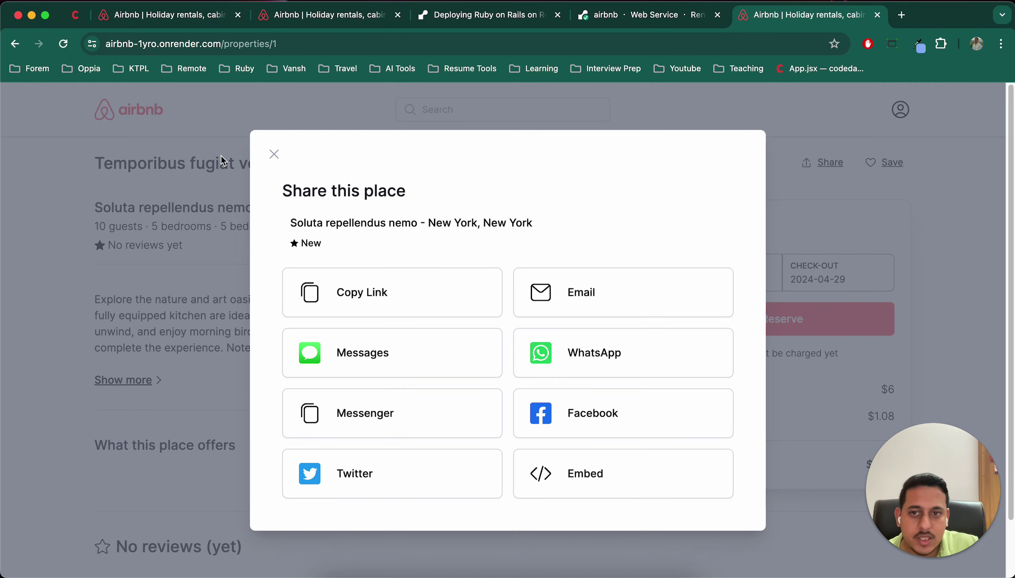
pyautogui.click(274, 154)
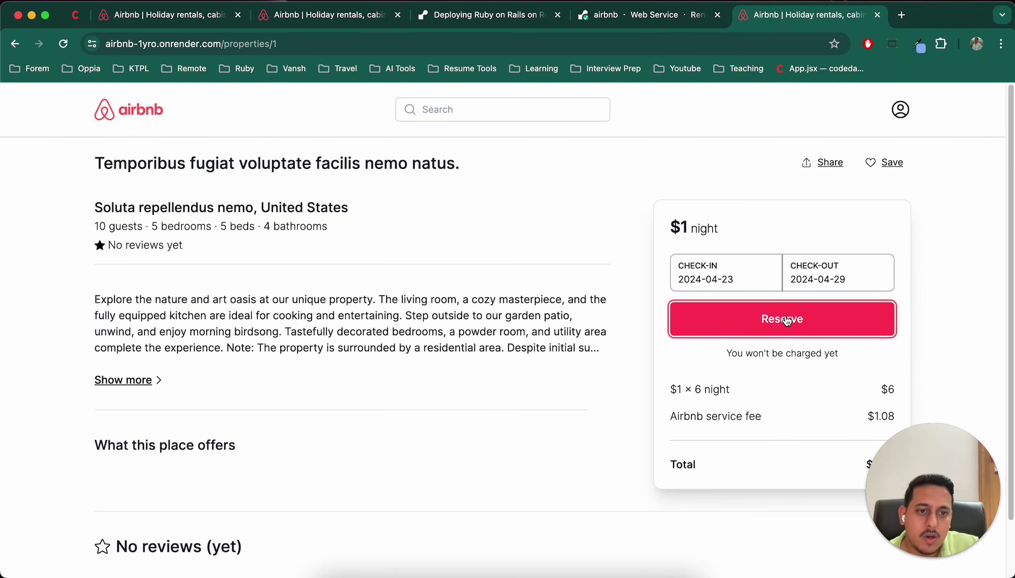
pyautogui.press('Return')
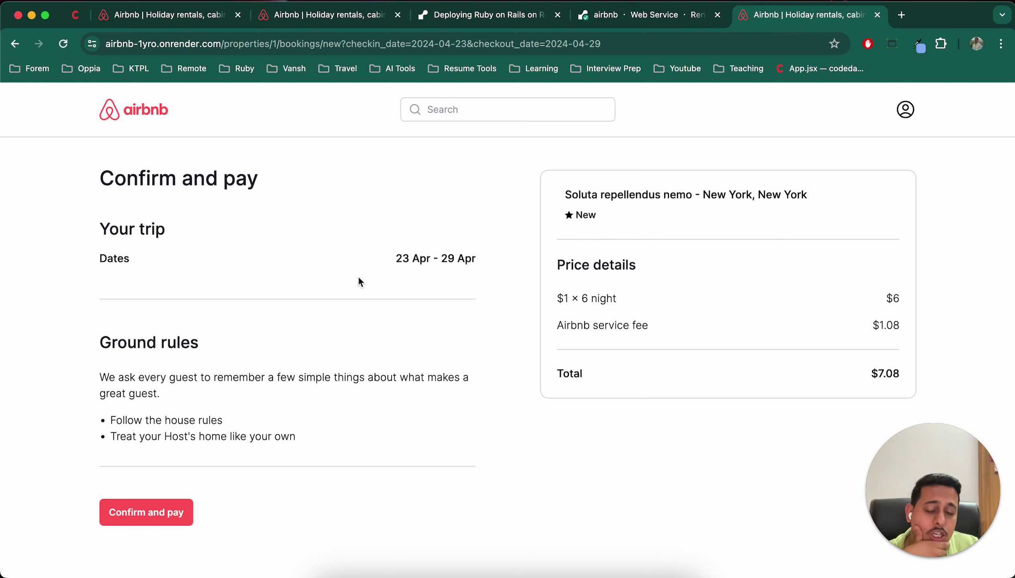
# Try to confirm and pay, hit the error page, then go back to the home listings
pyautogui.click(129, 513)
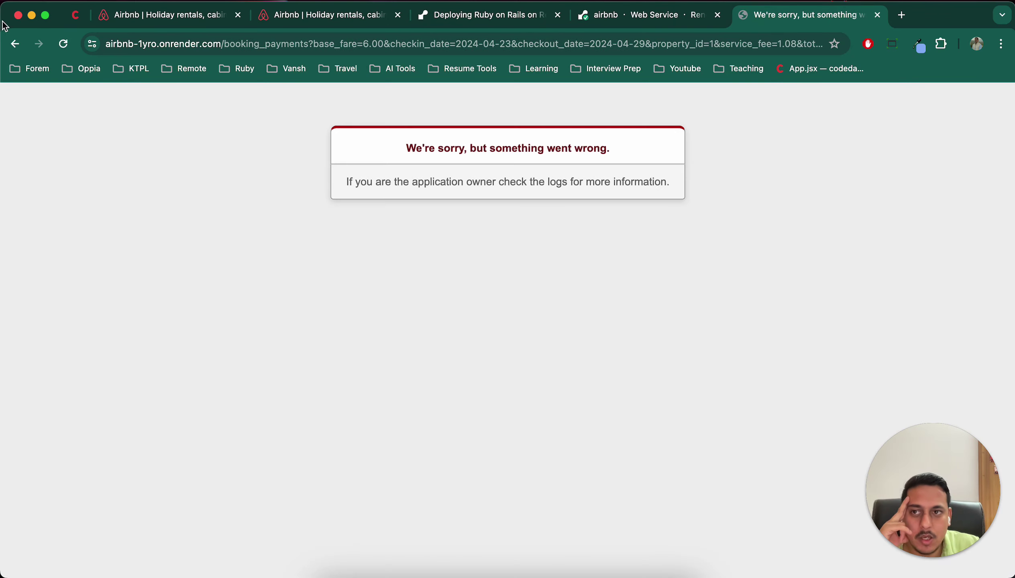
pyautogui.click(14, 47)
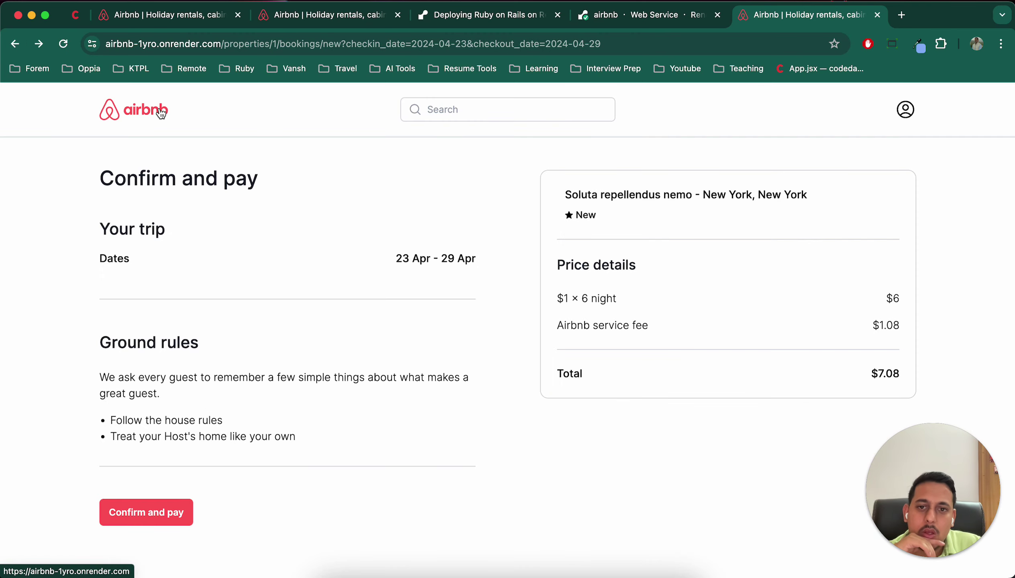
pyautogui.click(160, 114)
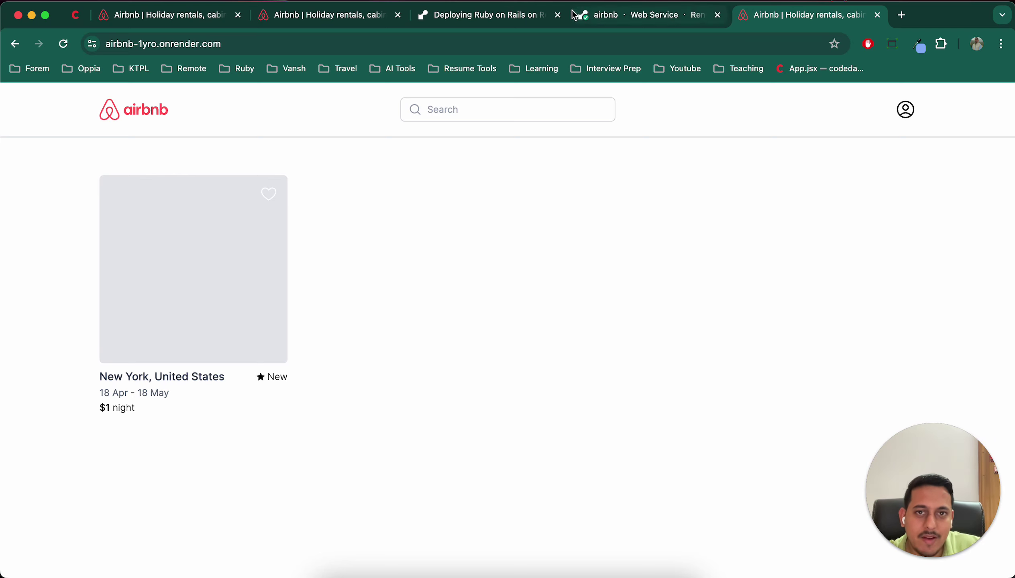
pyautogui.click(458, 18)
pyautogui.click(645, 12)
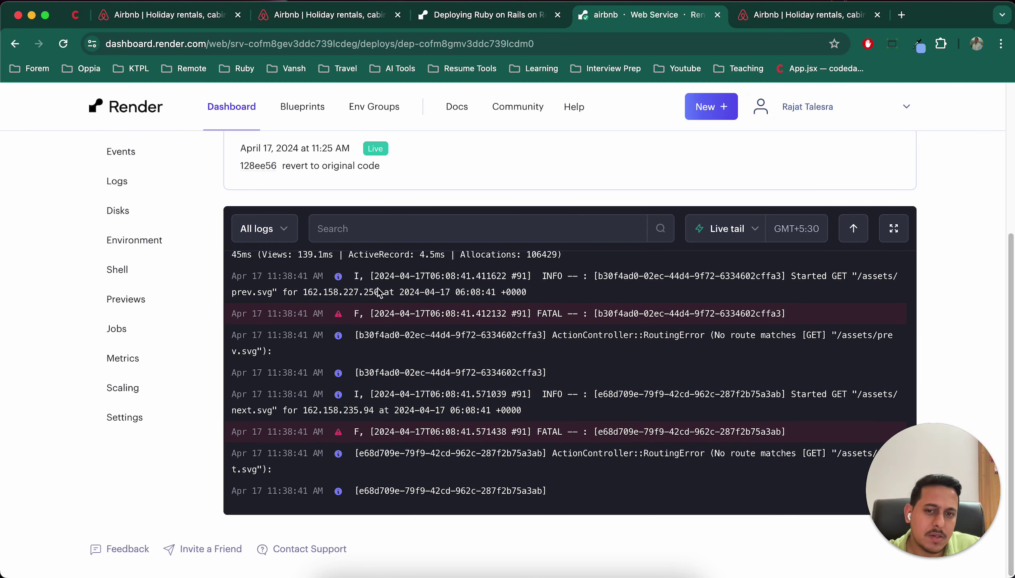
pyautogui.scroll(5, 944, 201)
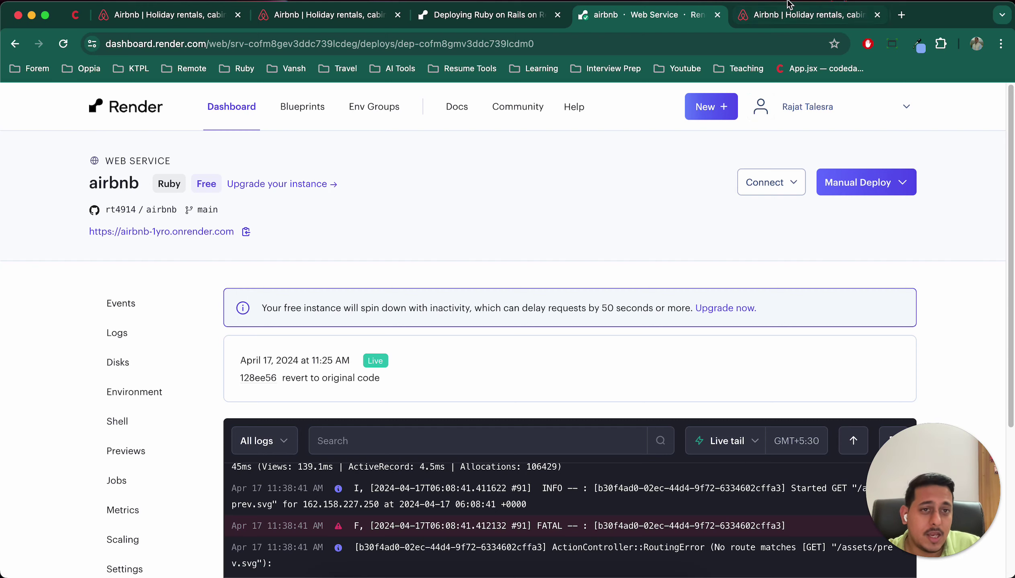
pyautogui.click(784, 14)
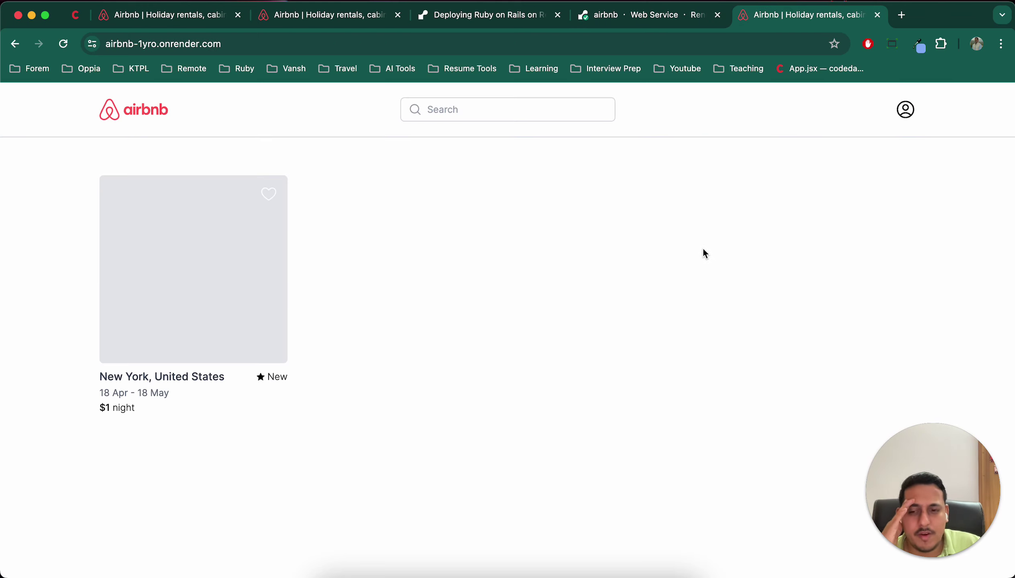